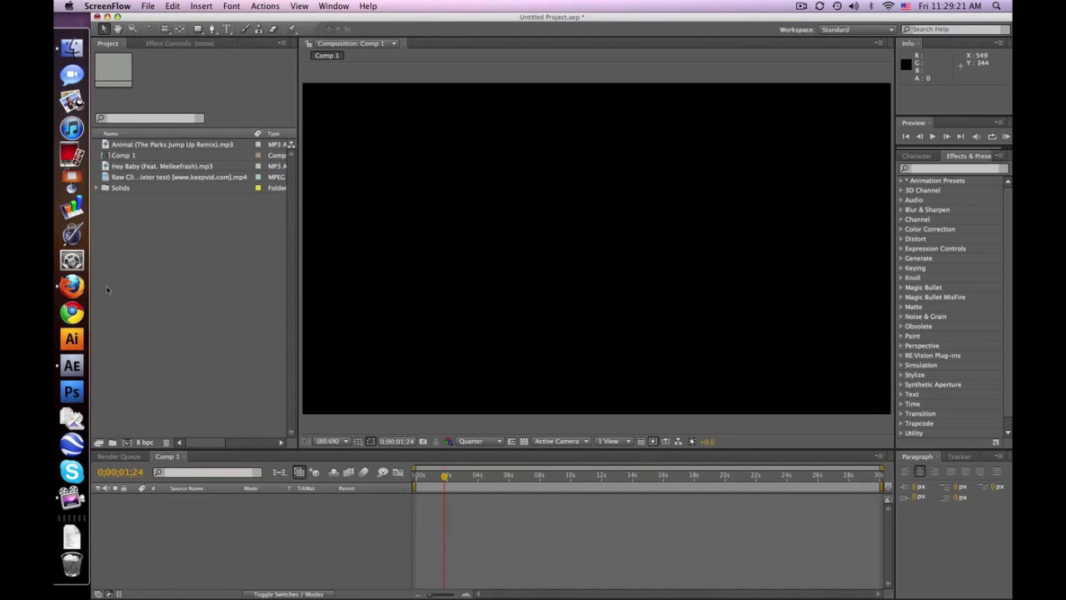
- In Firefox, play the Defining Style video, then watch the Syncronizer Plug-In Test demo
left_click(72, 286)
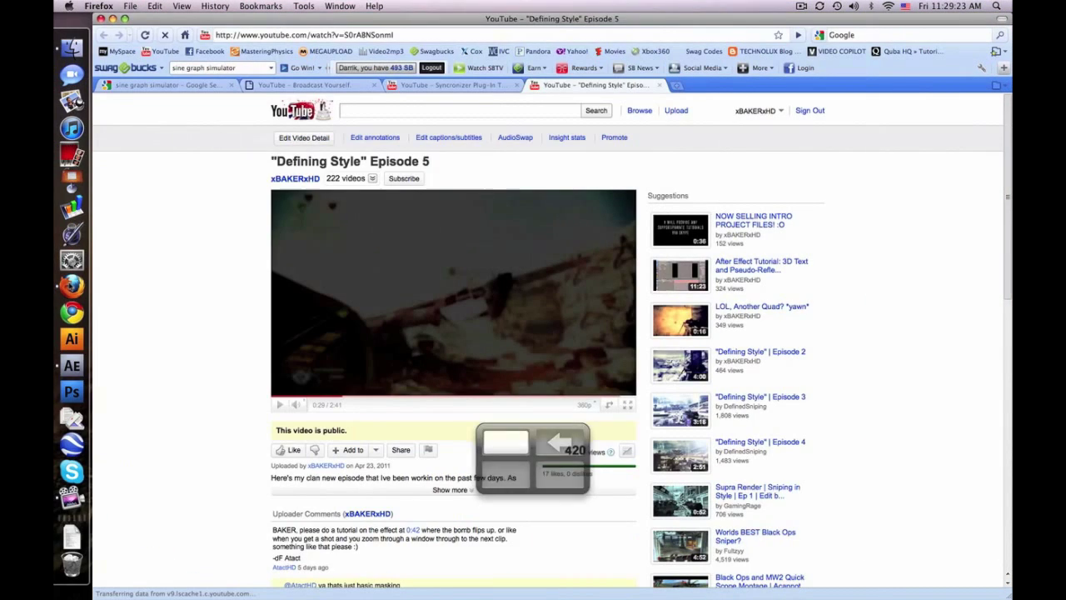
mouse_move(453, 291)
left_click(362, 334)
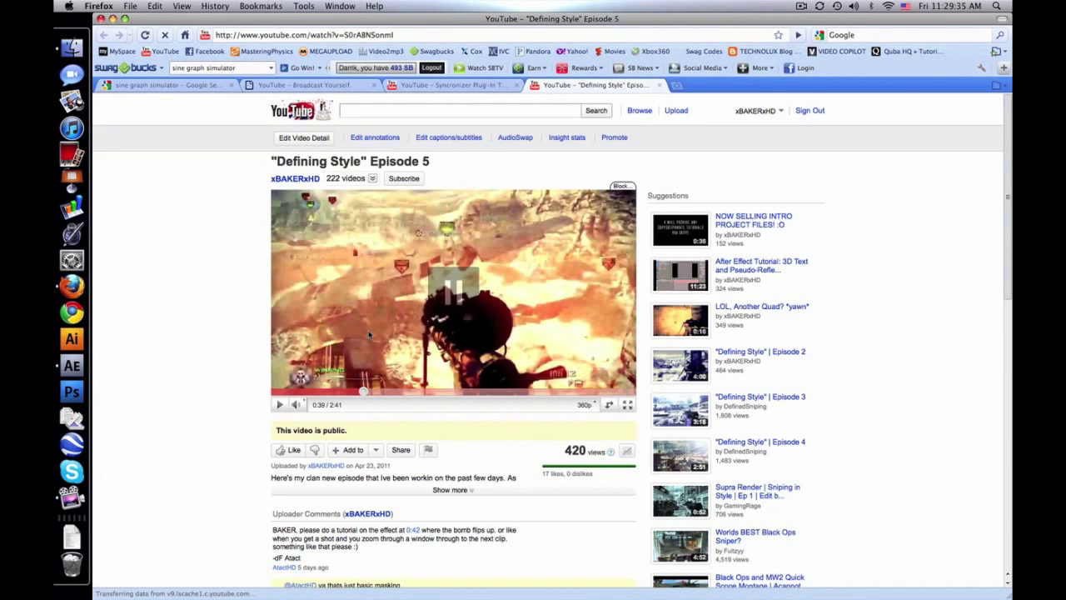
left_click(442, 85)
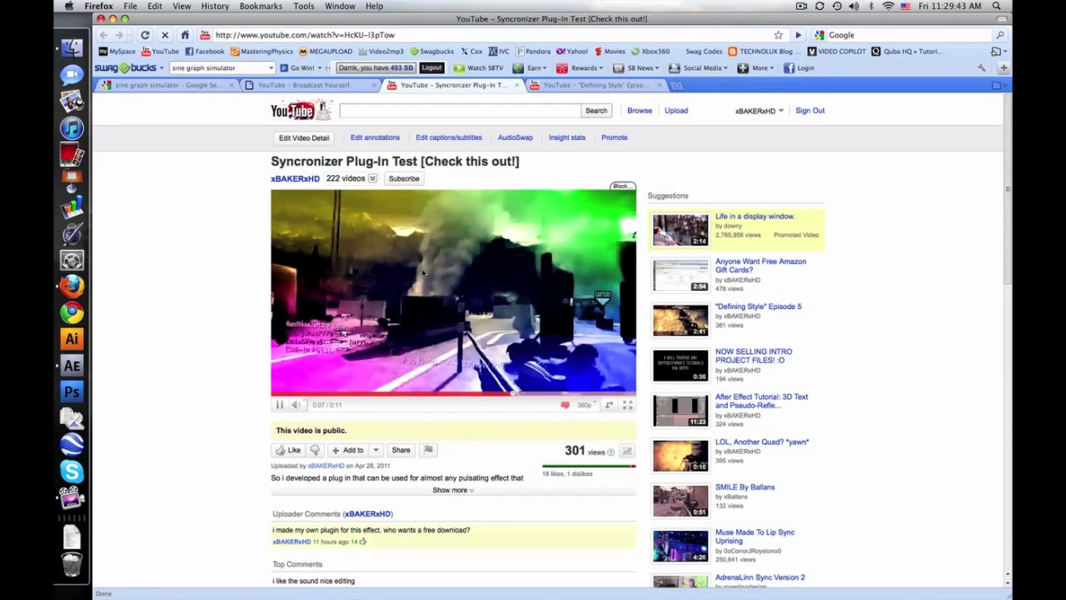
left_click(448, 298)
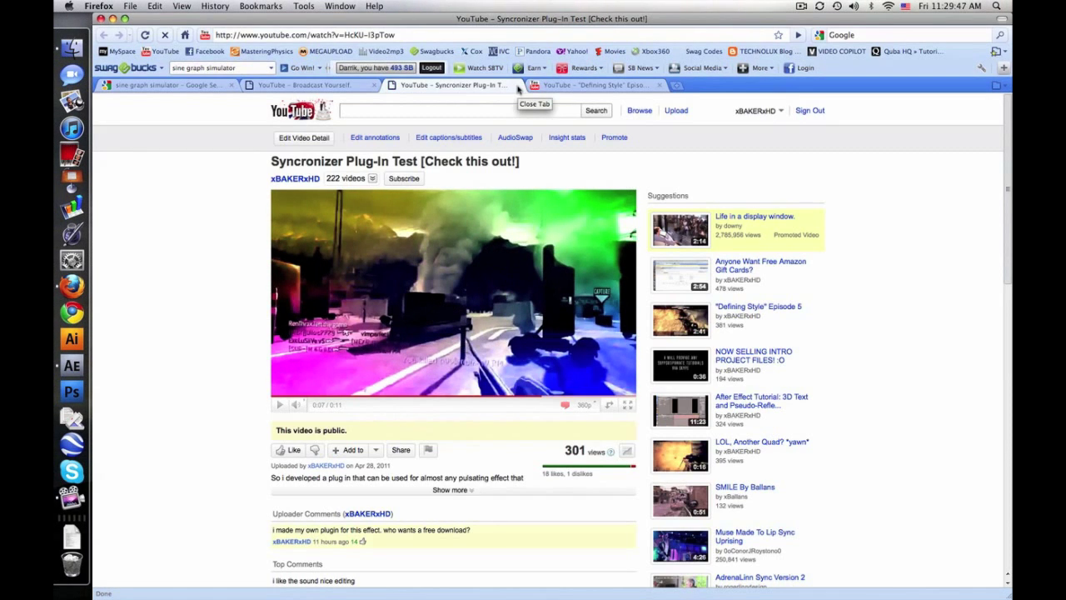
- Close the Syncronizer and Defining Style tabs and return to After Effects
left_click(518, 87)
left_click(517, 86)
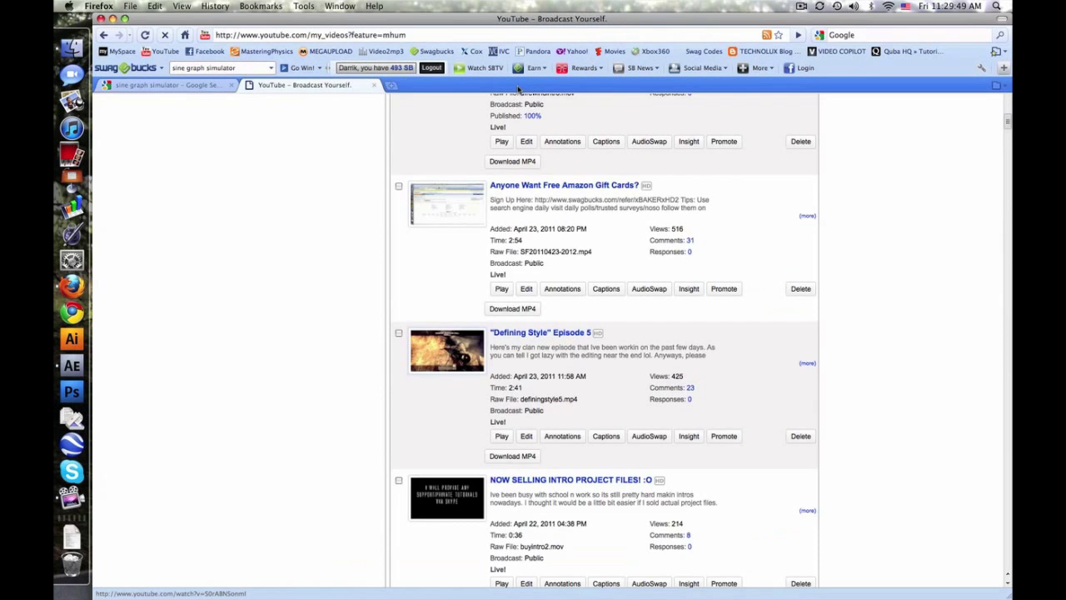
left_click(71, 365)
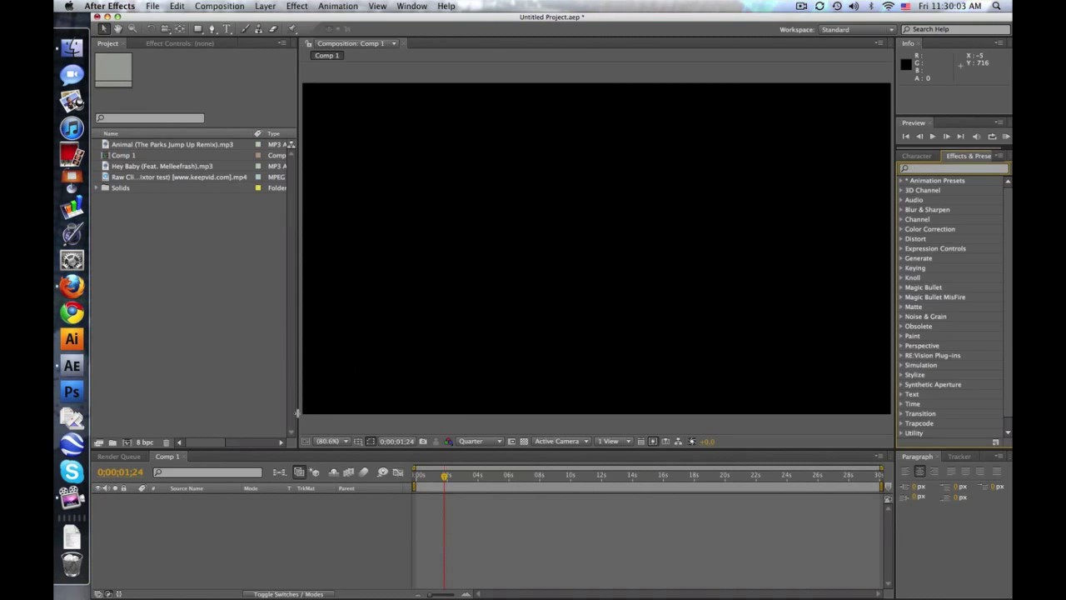
- Widen the Composition panel, drag the Raw Clip mp4 into Comp 1, and scrub the footage
left_click_drag(291, 414, 297, 415)
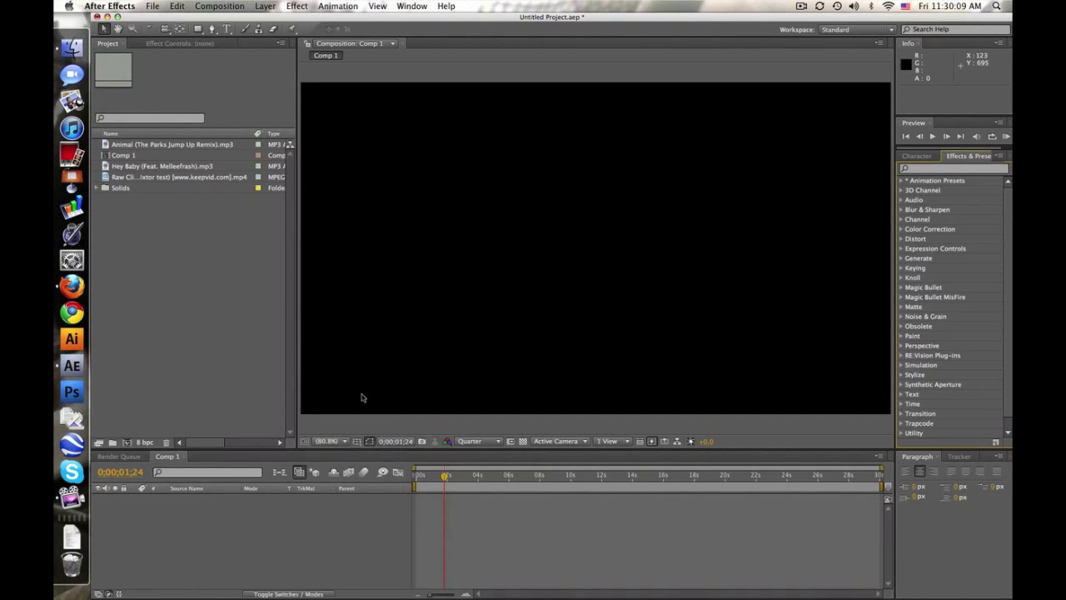
left_click(249, 233)
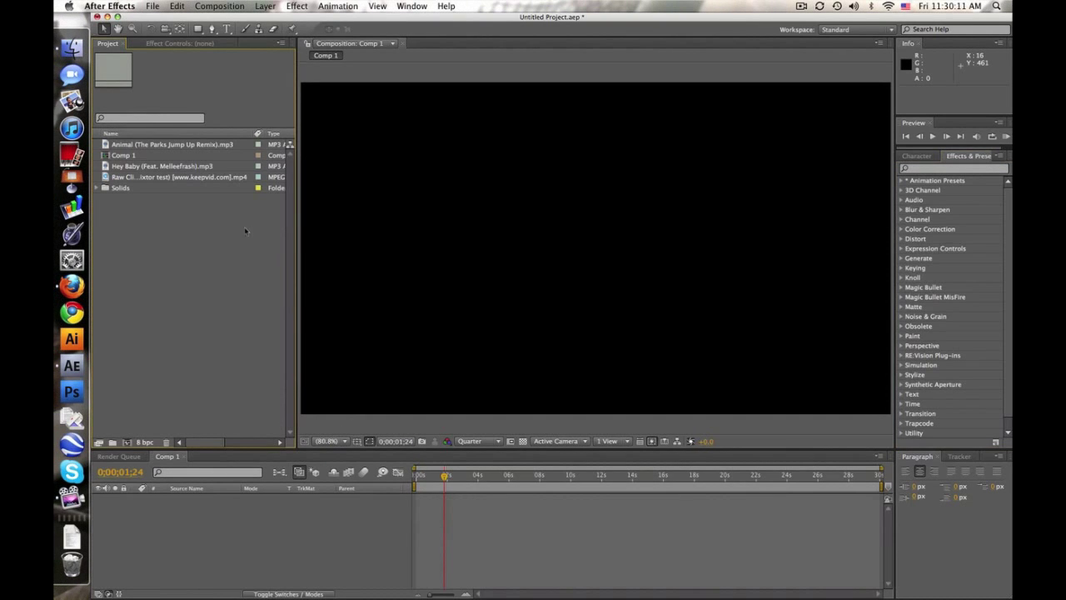
mouse_move(200, 177)
left_mouse_down()
mouse_move(657, 256)
mouse_move(595, 250)
left_mouse_up()
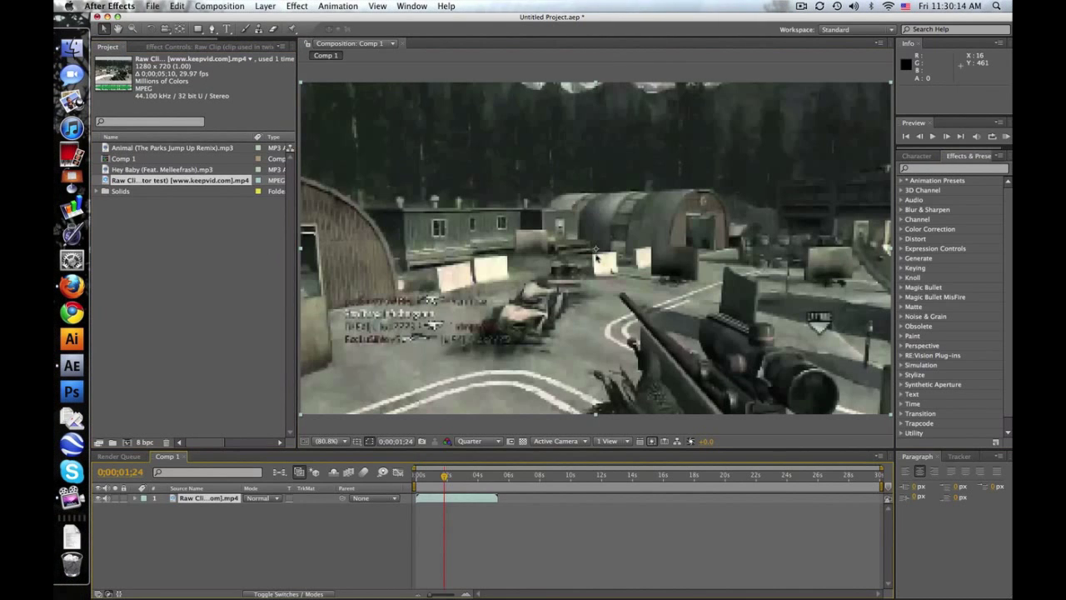
left_click(433, 476)
left_click_drag(433, 476, 454, 477)
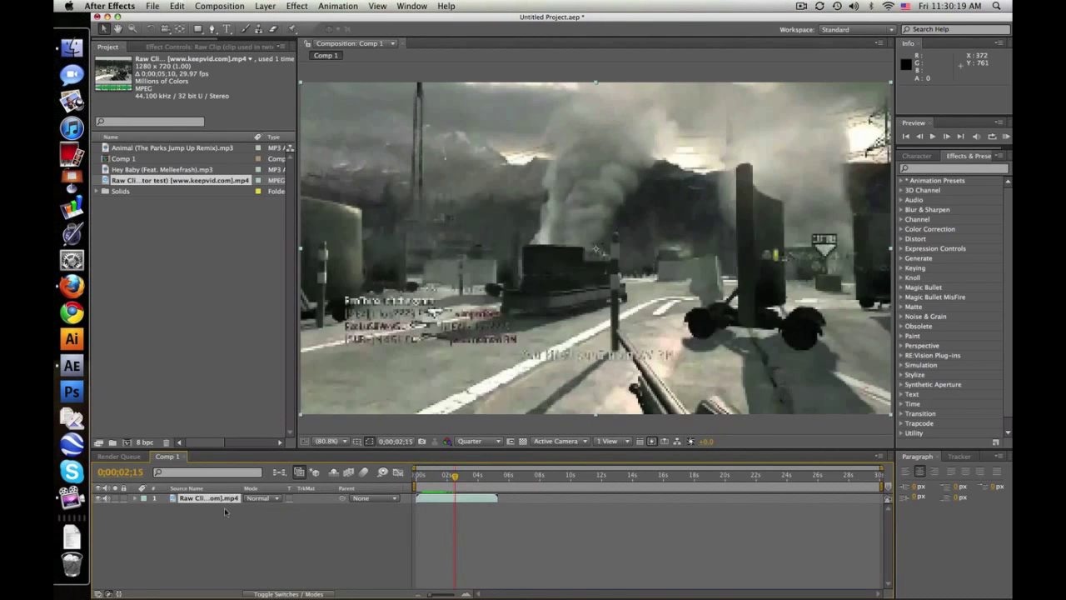
- Time-stretch the gameplay layer to 200% and scrub the slowed clip back to frame 0
left_click(298, 5)
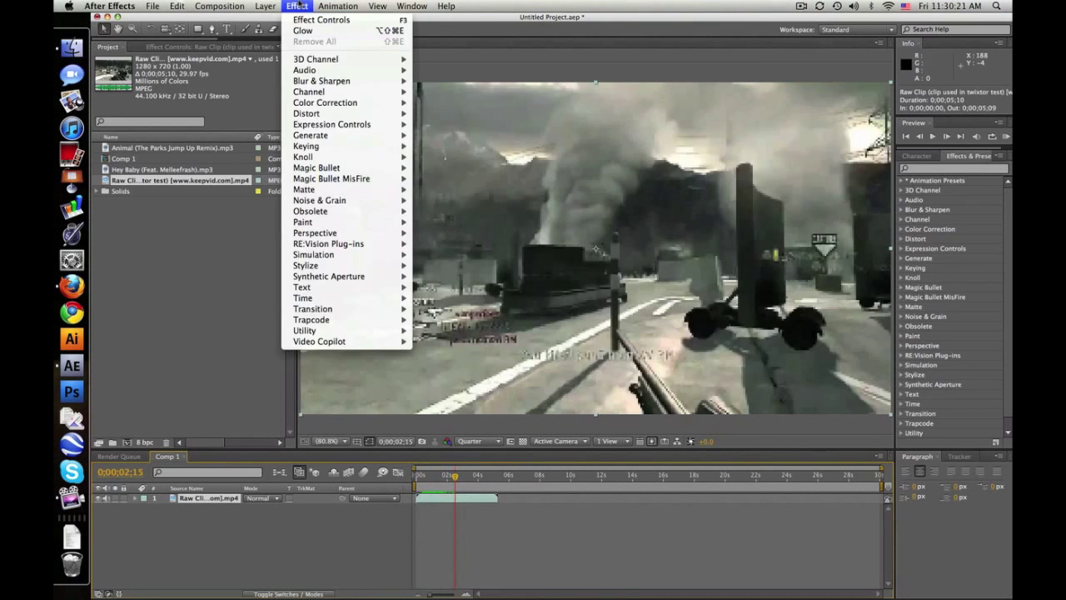
mouse_move(272, 131)
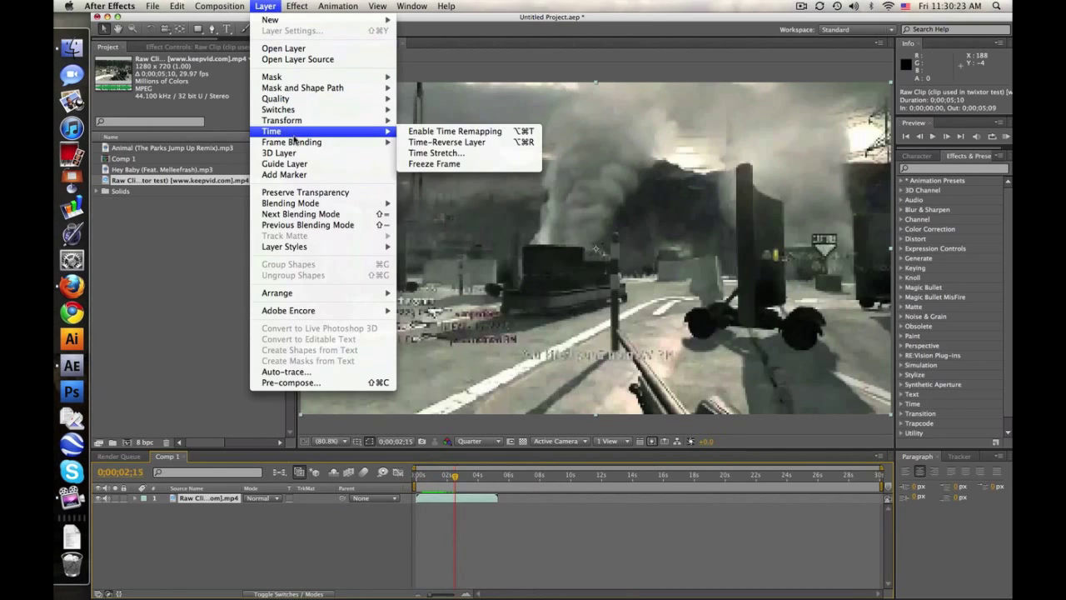
left_click(421, 153)
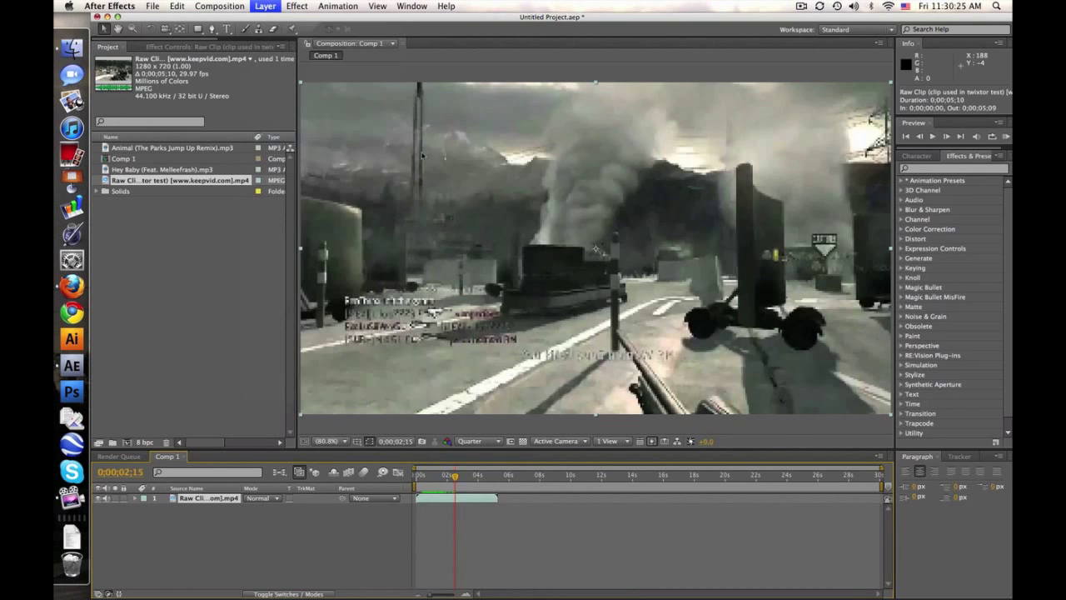
type("200")
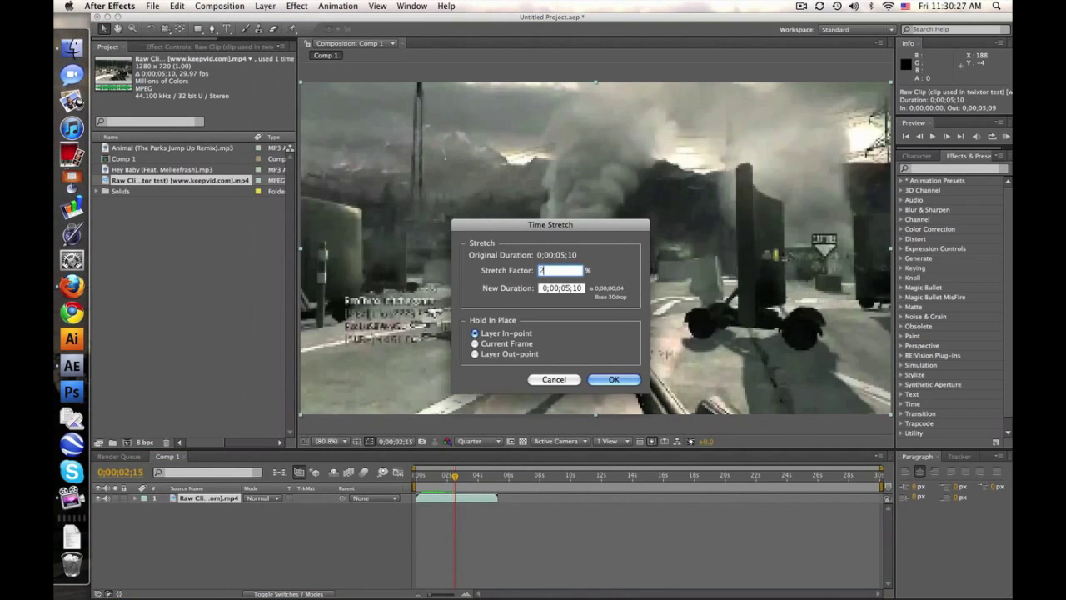
left_click(614, 380)
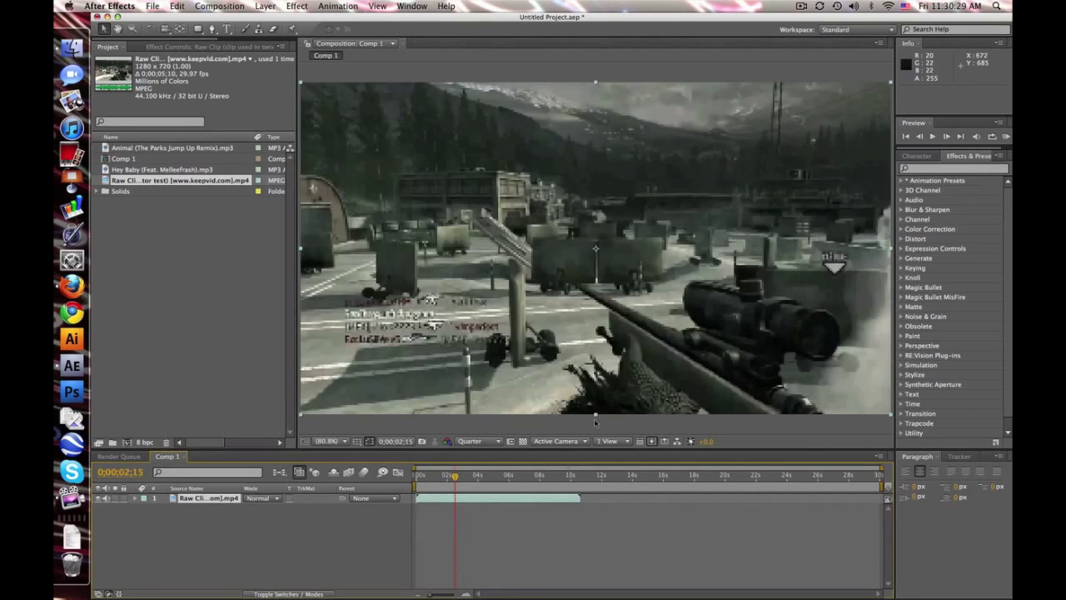
left_click_drag(456, 481, 502, 476)
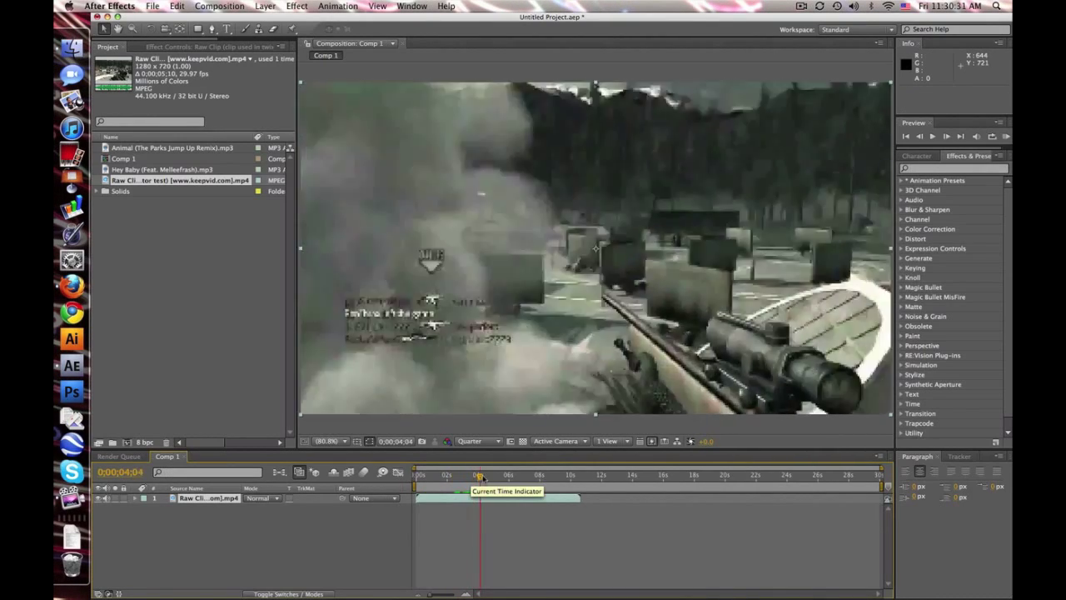
left_click_drag(502, 476, 416, 476)
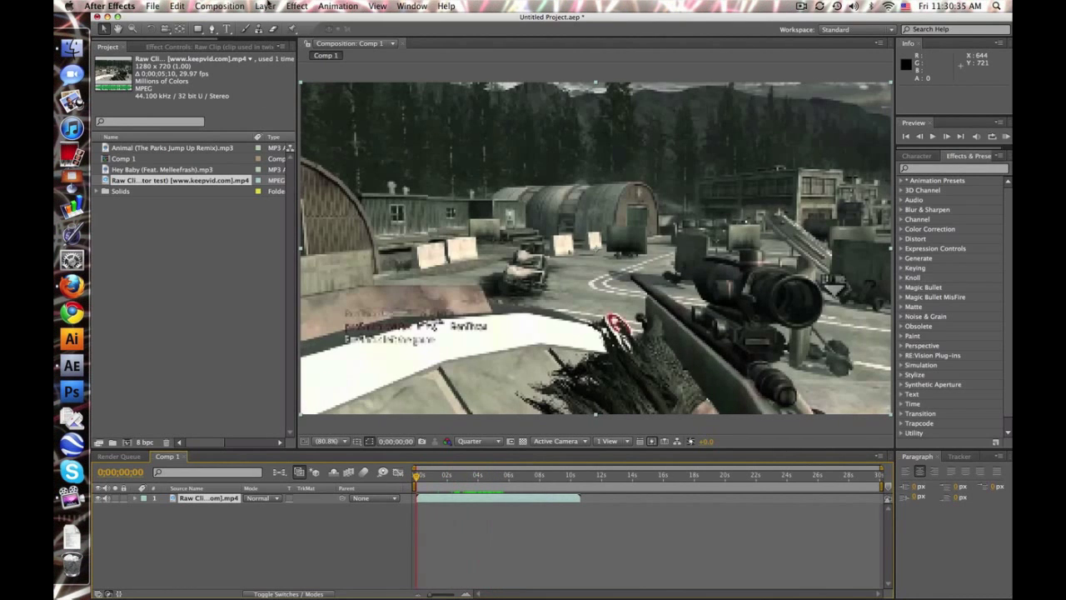
left_click(265, 6)
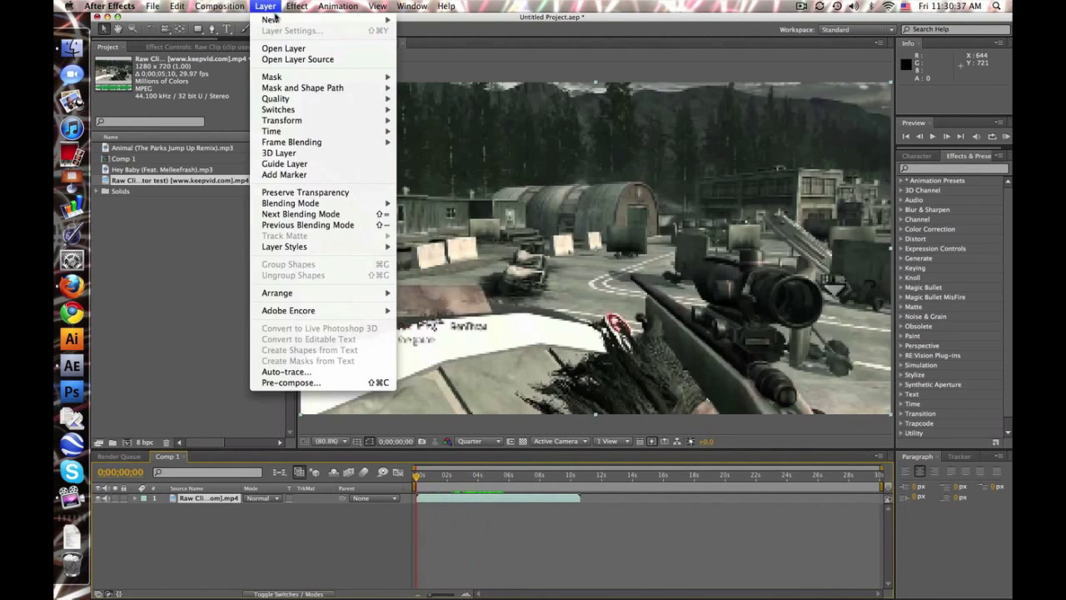
mouse_move(316, 19)
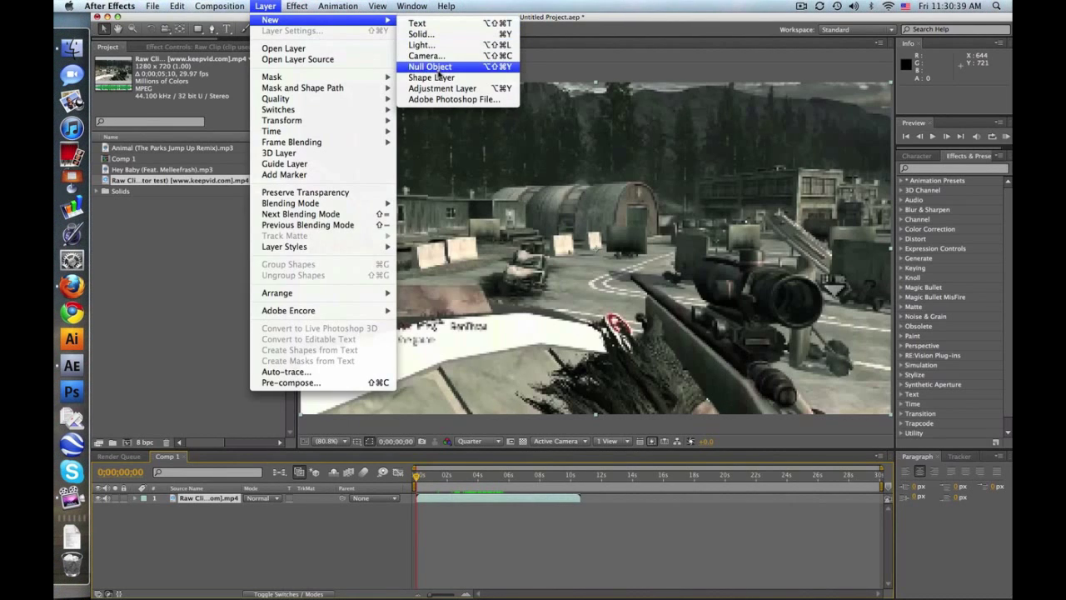
- Create a Null Object layer and rename it 'Flashing Controller'
left_click(437, 70)
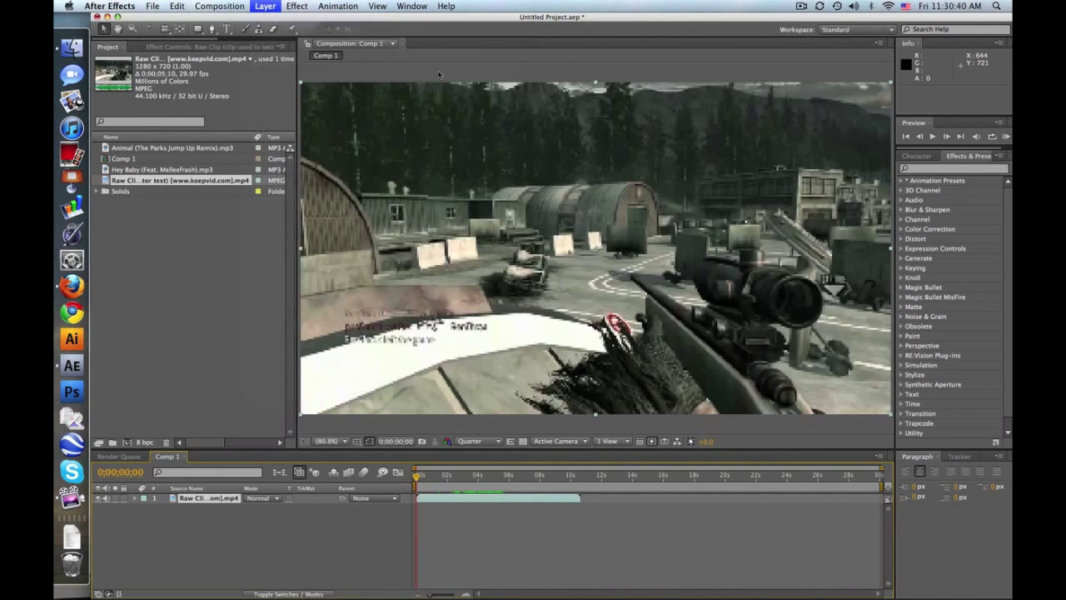
left_click(214, 502)
key("Return")
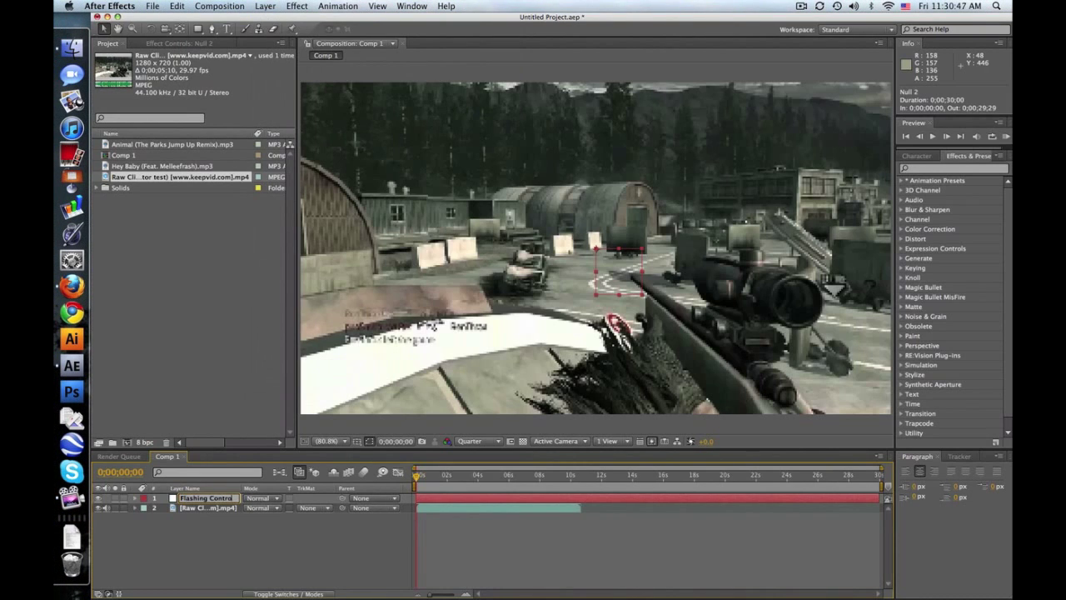
left_click(211, 550)
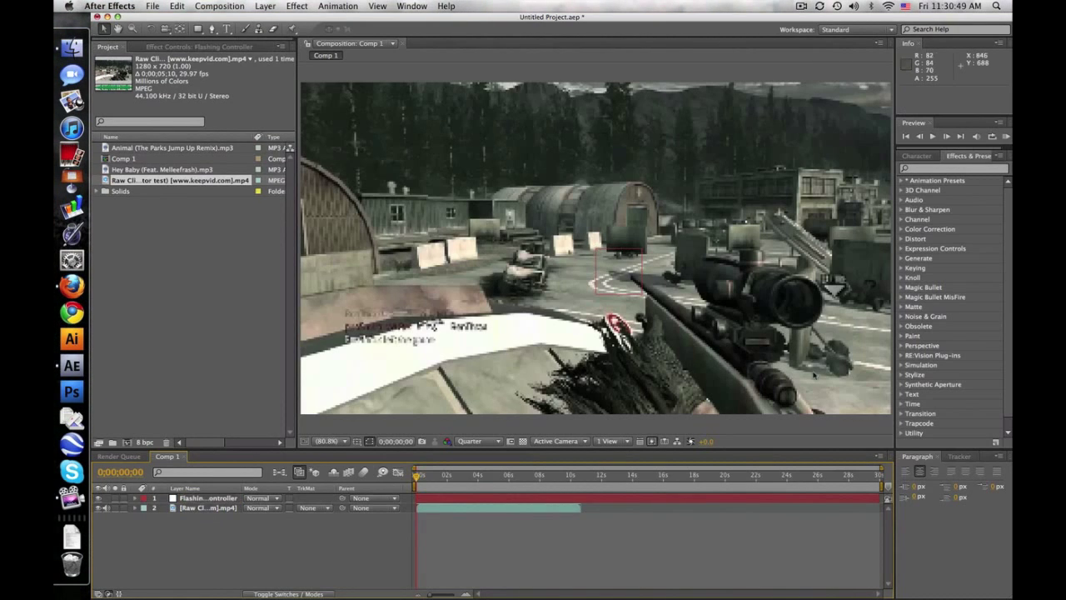
- Find 'sync' in Effects & Presets and apply SyncronizerV2 to Flashing Controller
left_click(942, 166)
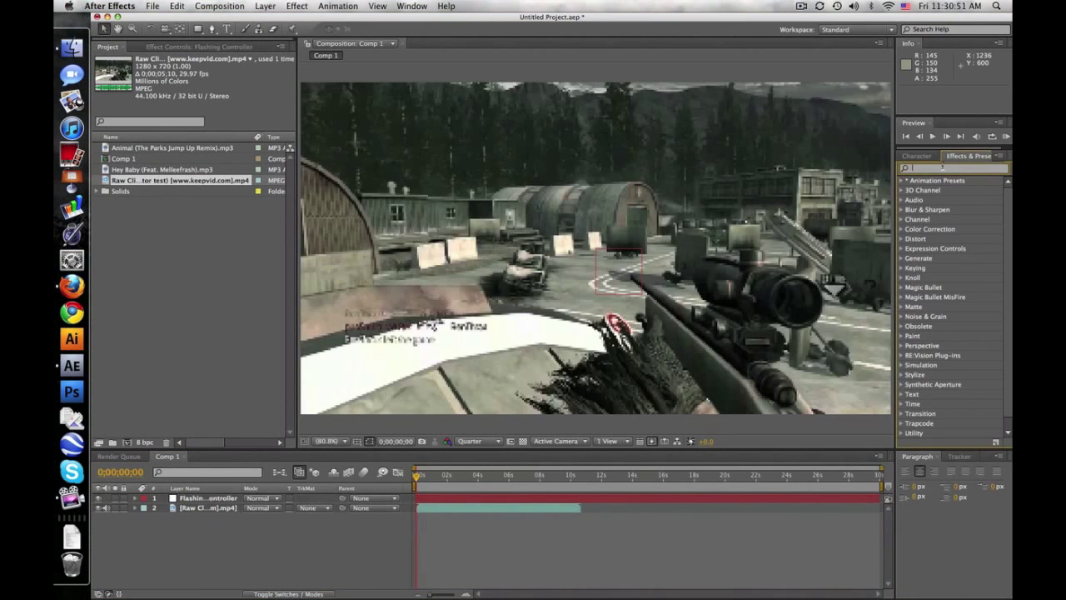
type("sync")
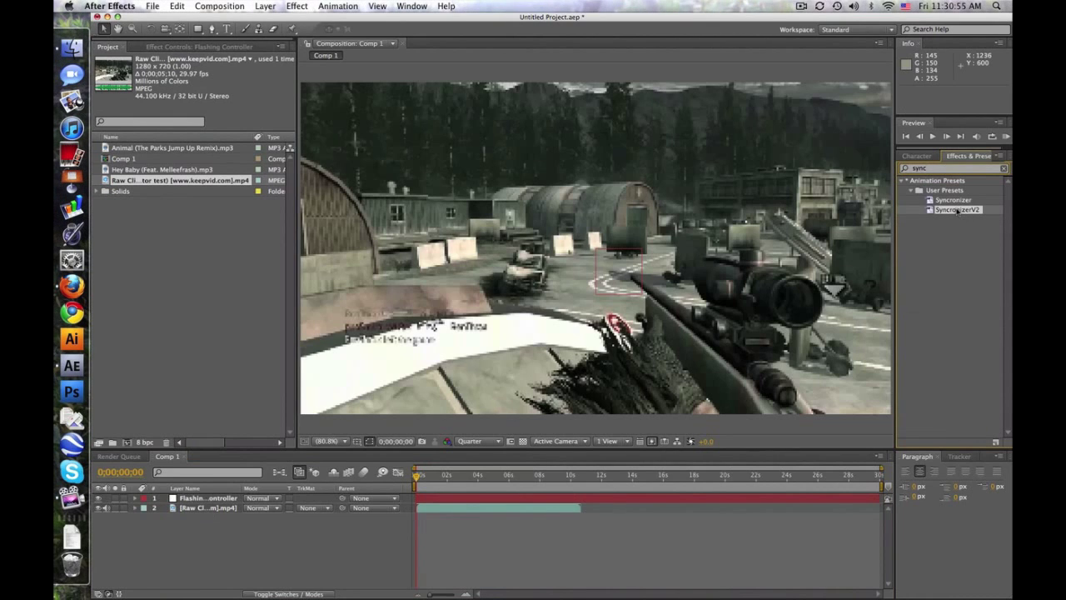
left_click_drag(958, 212, 223, 499)
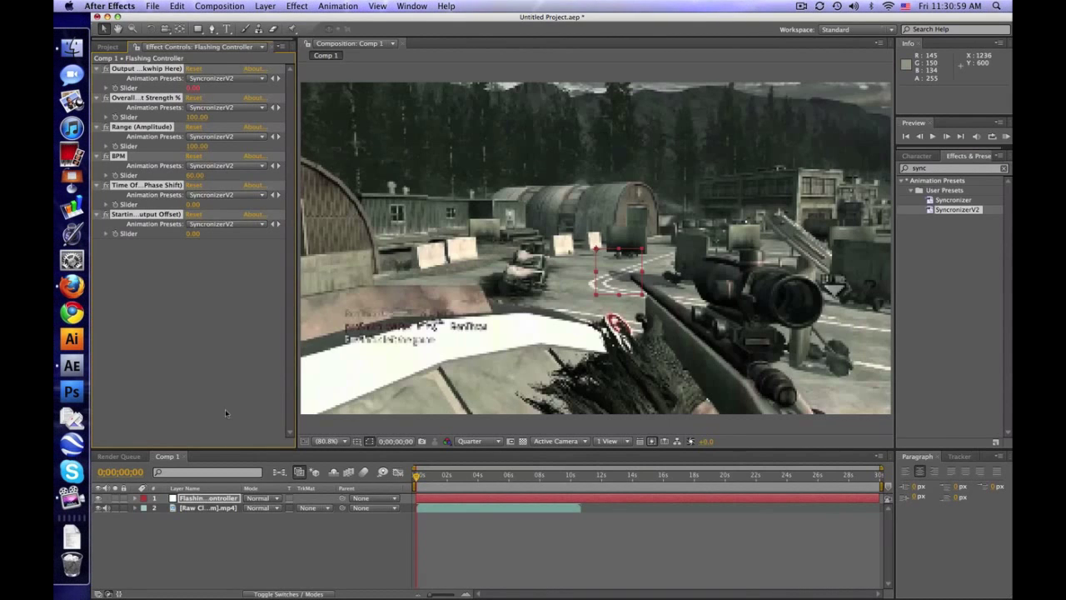
- Select Flashing Controller and reveal its expression properties with EE
left_click(490, 541)
left_click(227, 497)
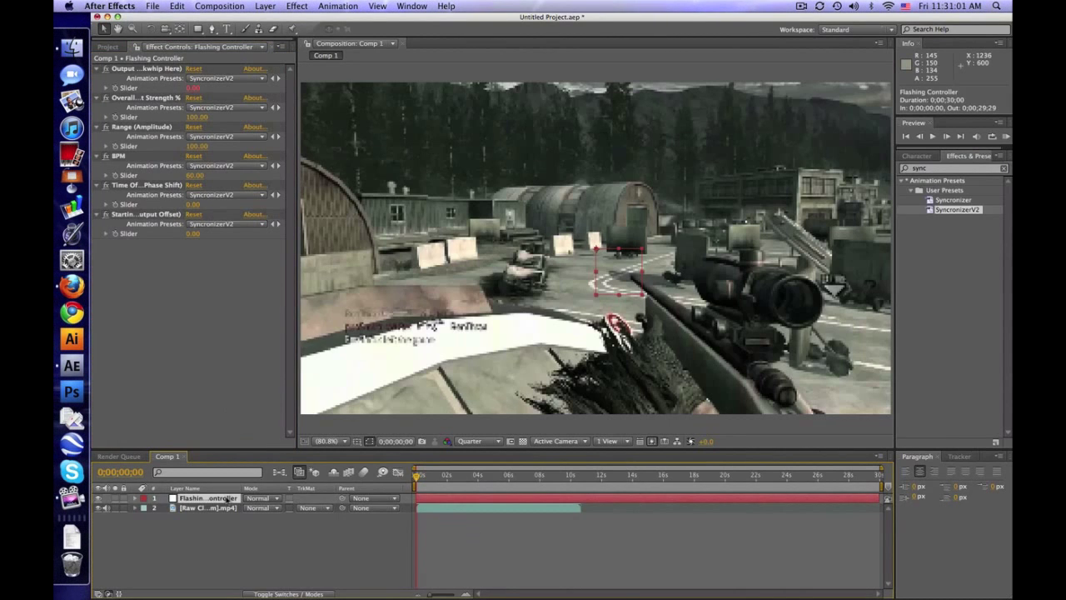
key("e")
key("e")
left_click(560, 533)
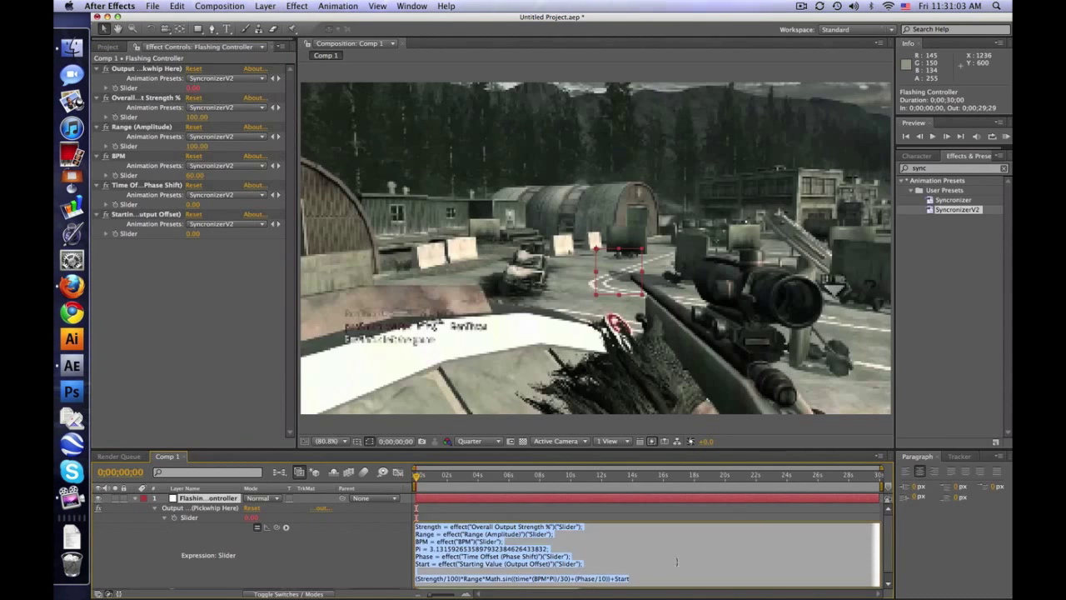
scroll(888, 542, "down", 2)
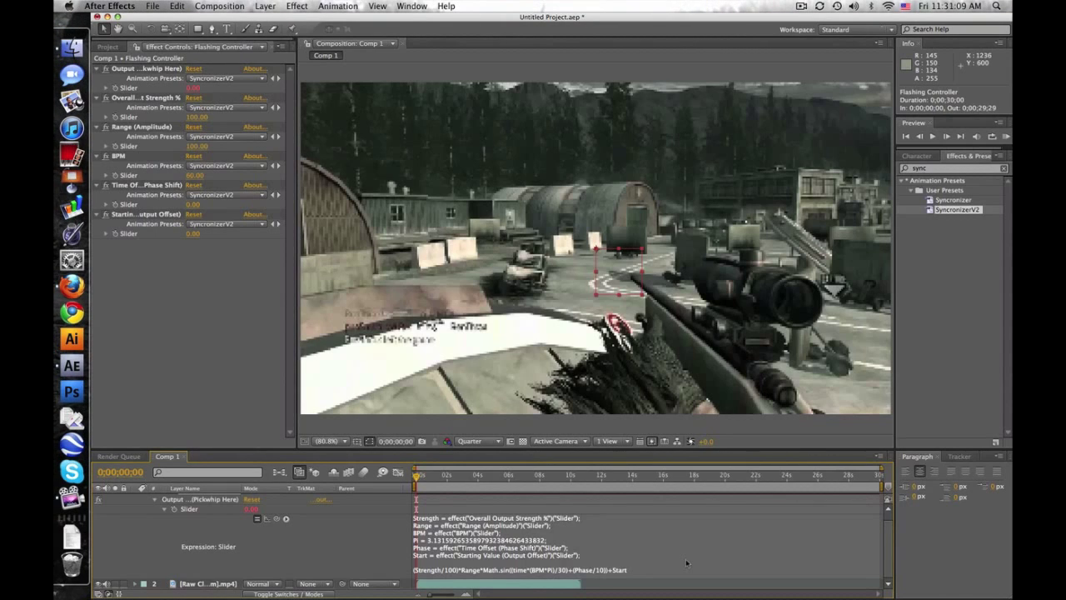
left_click(621, 477)
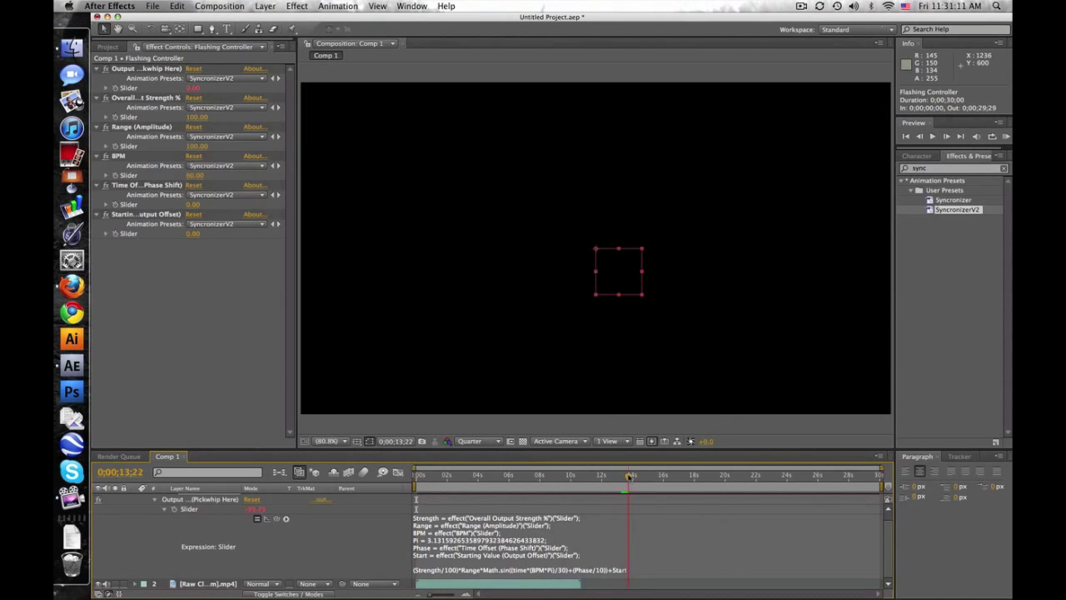
left_click_drag(630, 476, 597, 477)
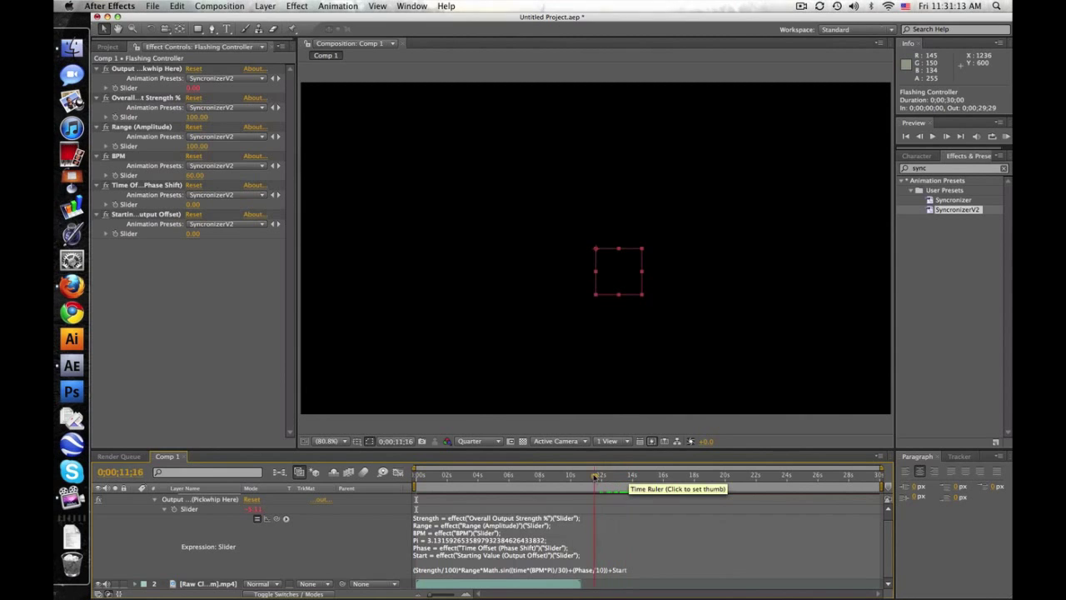
left_click_drag(596, 476, 521, 476)
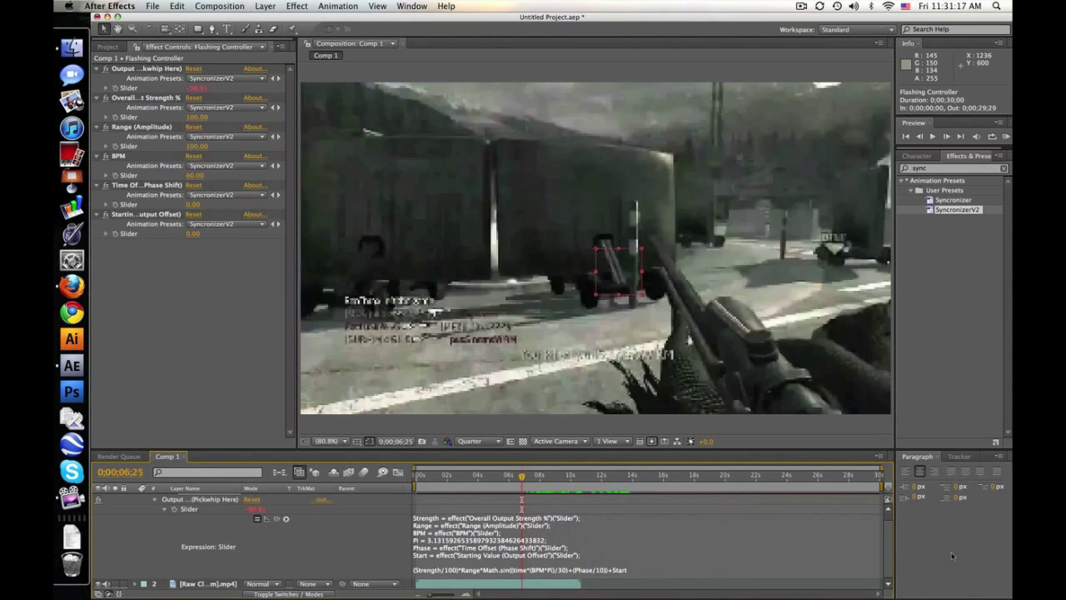
scroll(146, 513, "up", 1)
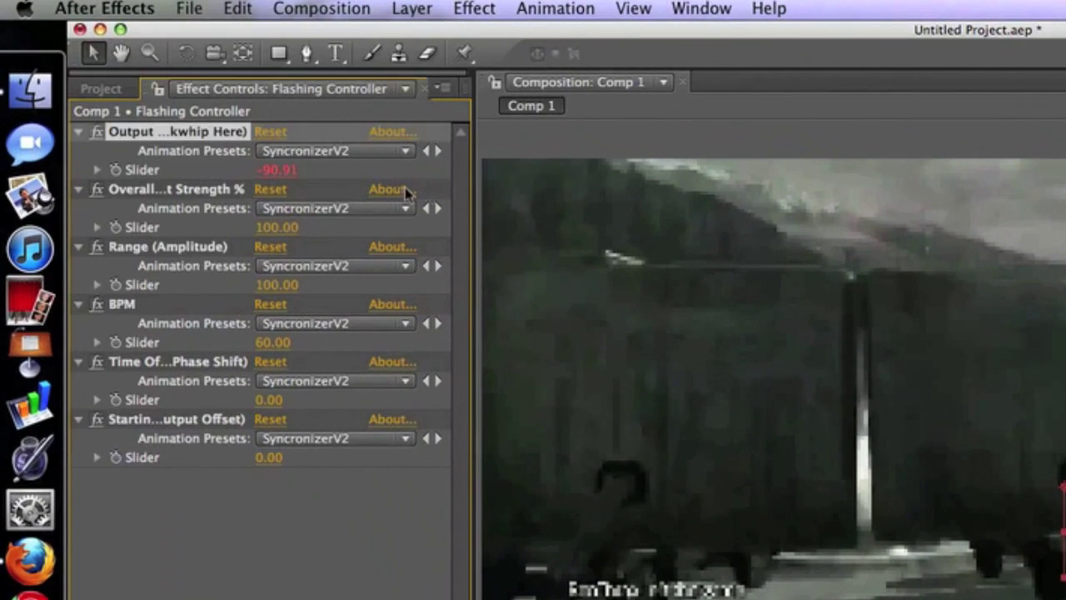
- Widen Effect Controls and review the Output Strength, Range, BPM and Time Offset sliders
left_click_drag(472, 185, 567, 185)
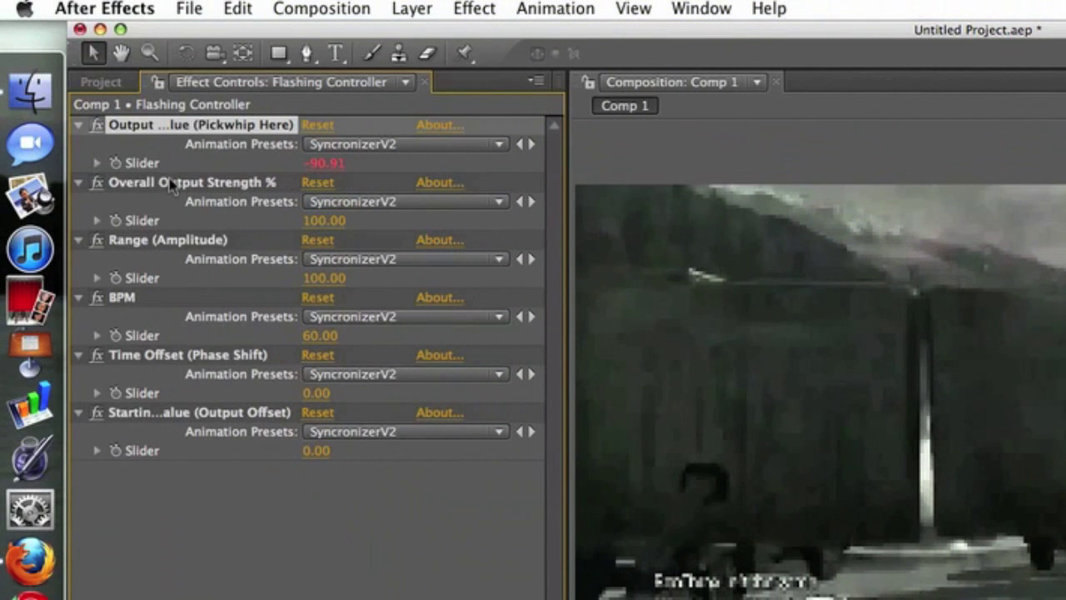
left_click(171, 183)
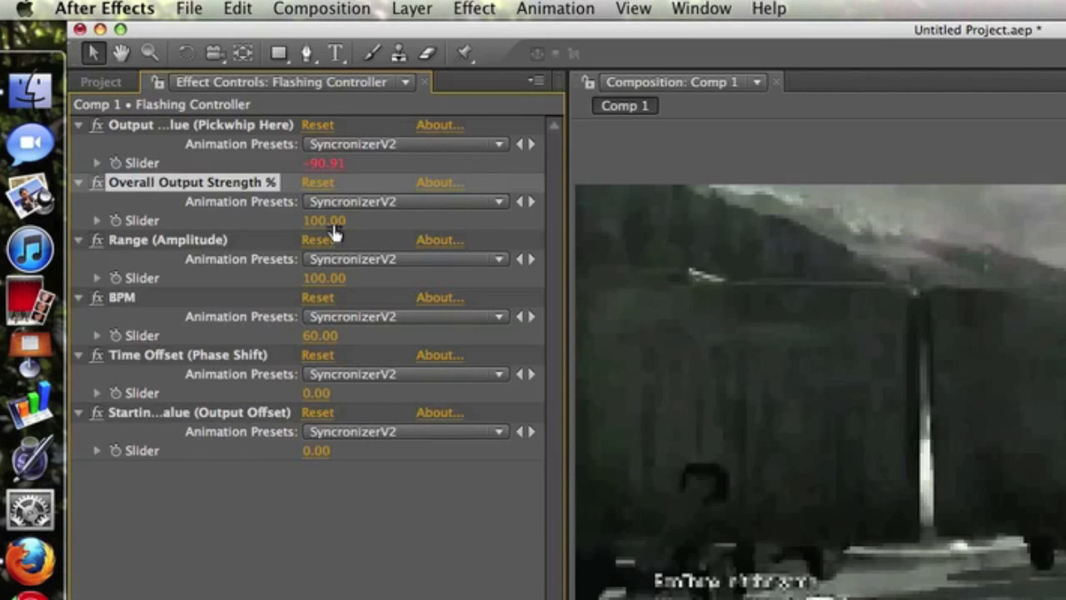
left_click(253, 248)
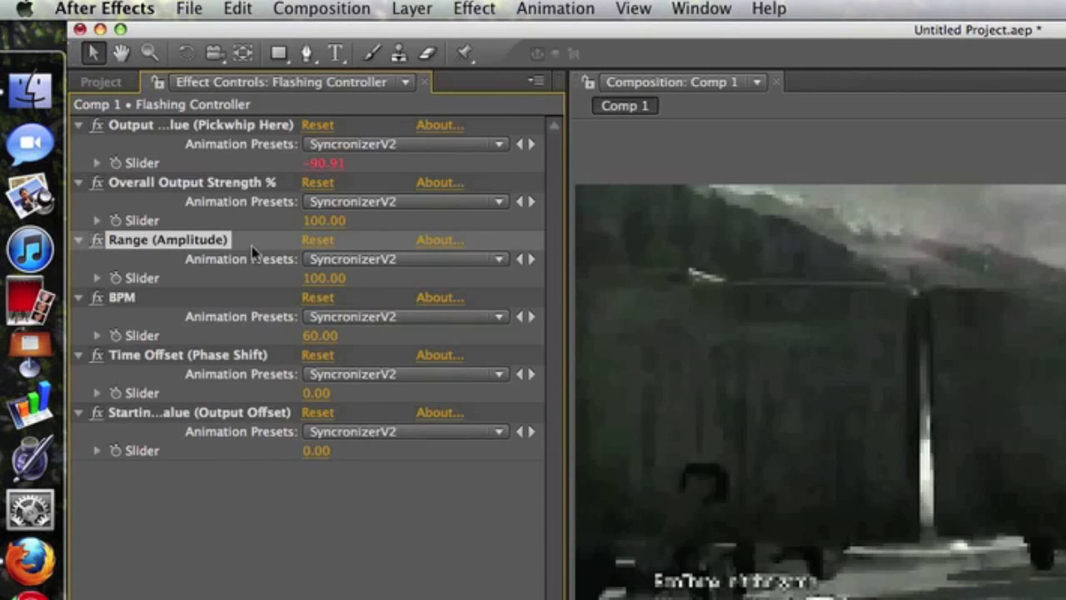
left_click(255, 300)
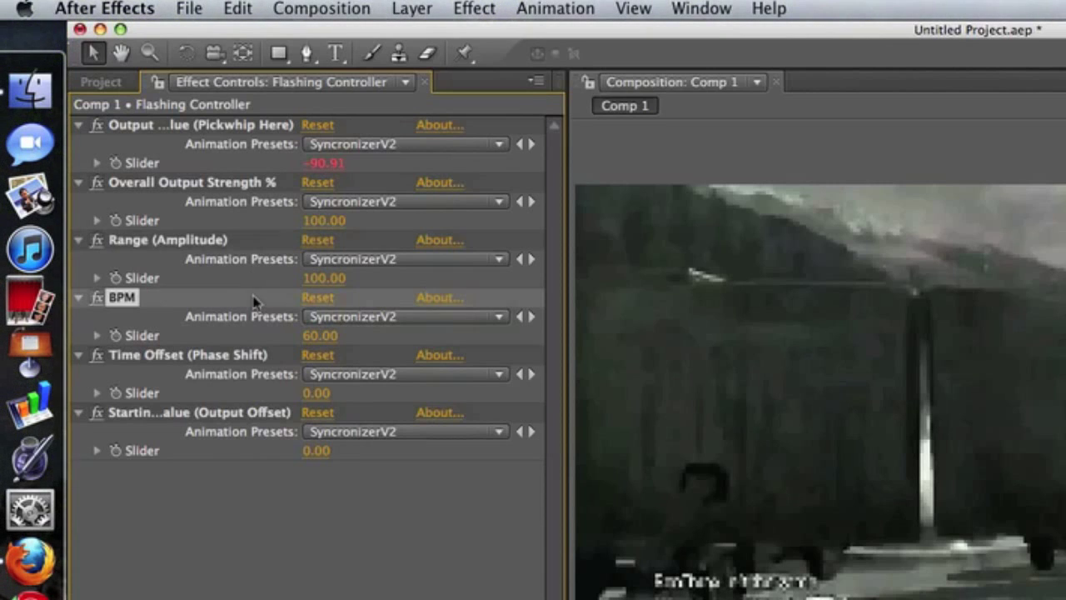
left_click(210, 359)
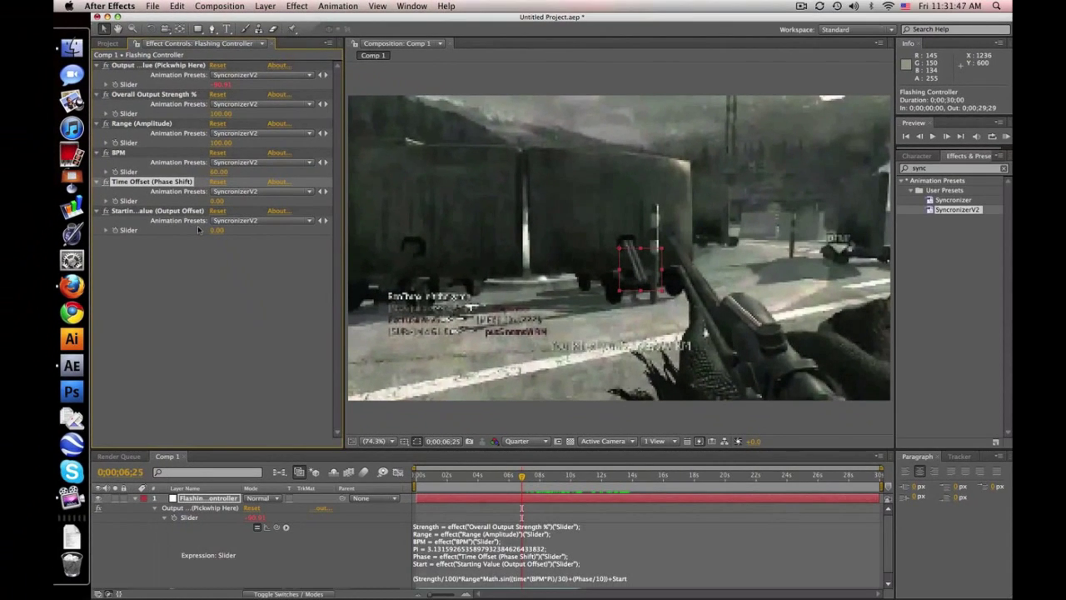
- Scrub Comp 1 from 0 to 0;00;02;16, watching Output swing to -12.38
left_click(610, 519)
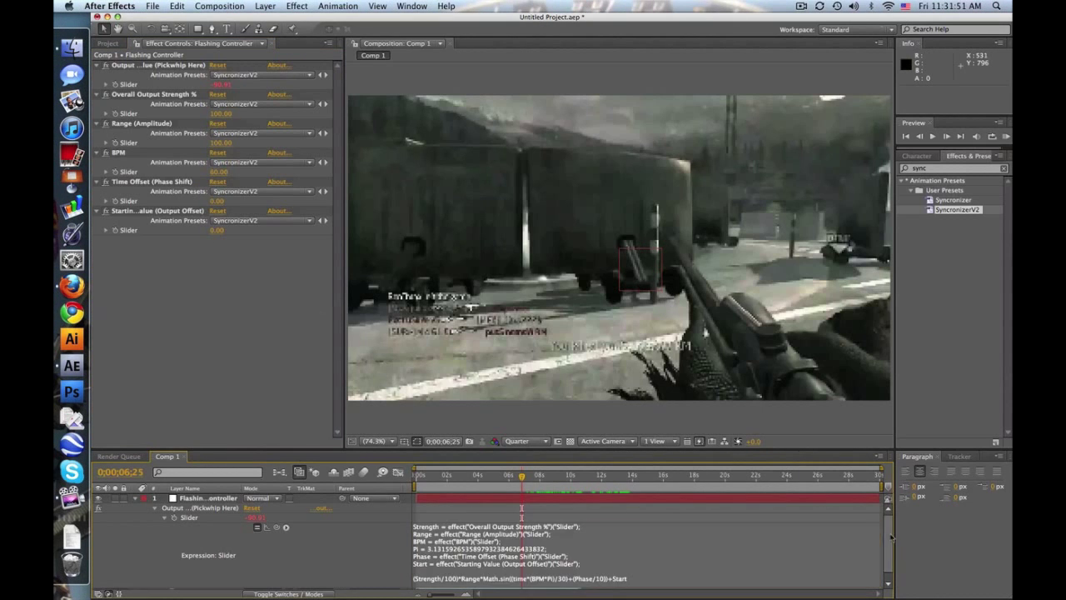
scroll(891, 538, "down", 1)
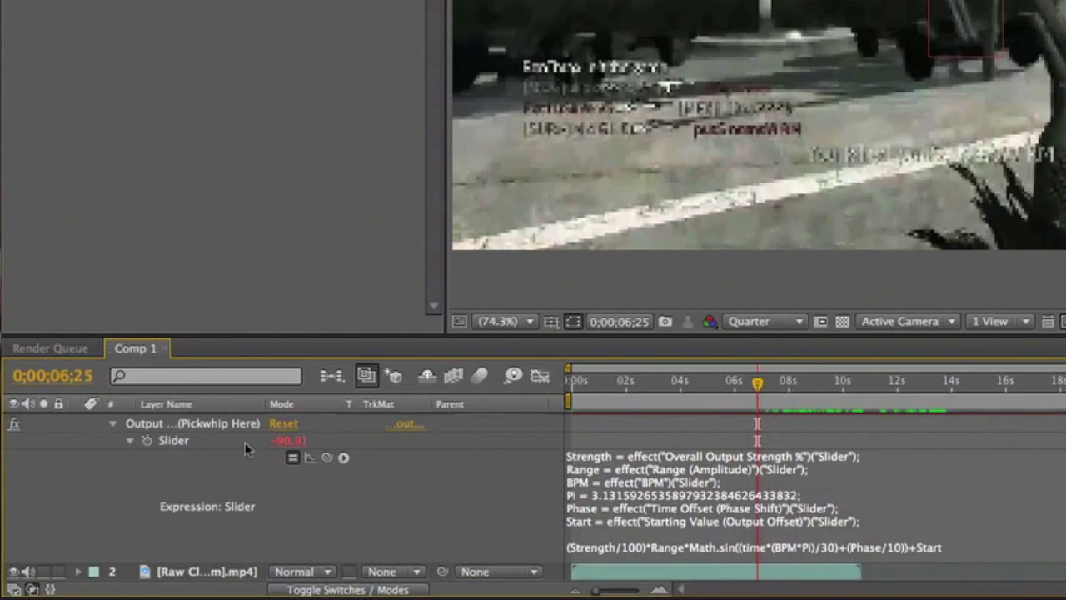
mouse_move(604, 382)
left_mouse_down()
mouse_move(571, 385)
mouse_move(589, 385)
left_mouse_up()
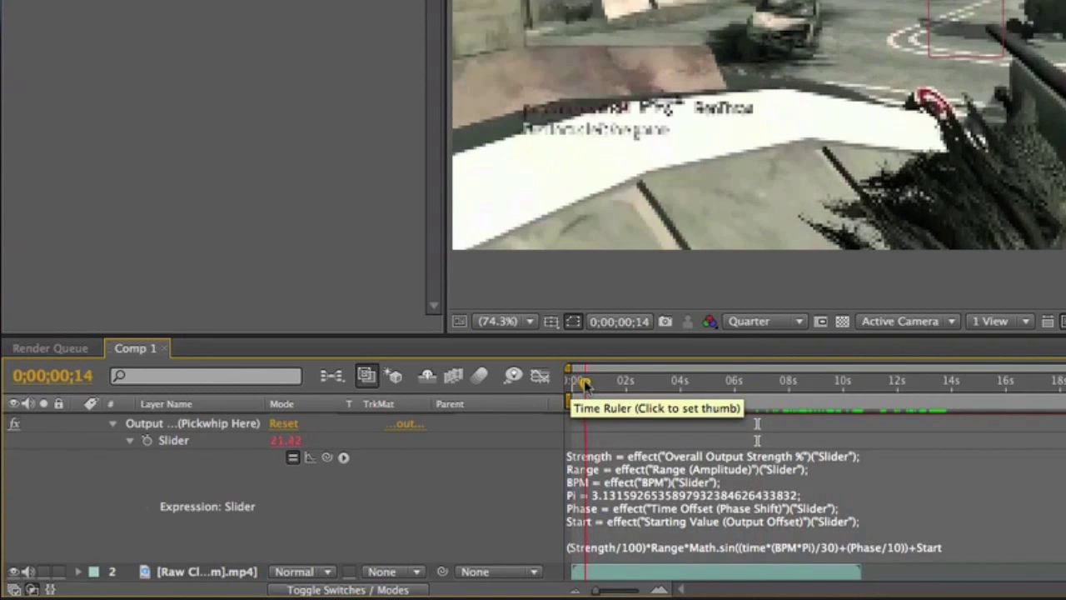
left_click_drag(590, 385, 642, 383)
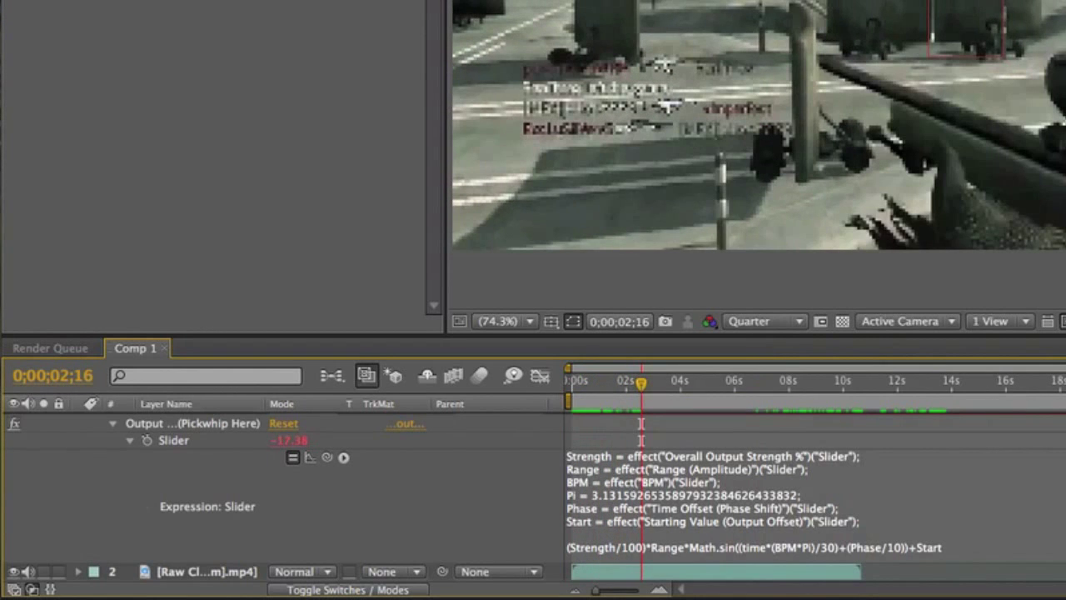
- Create a white solid layer, then delete it
scroll(114, 419, "up", 1)
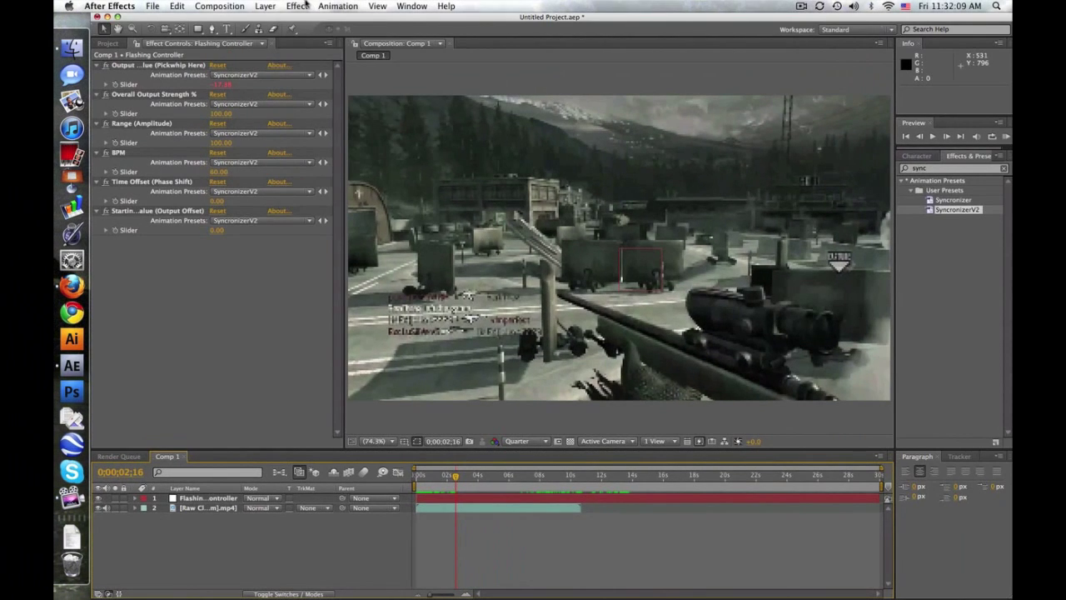
left_click(272, 6)
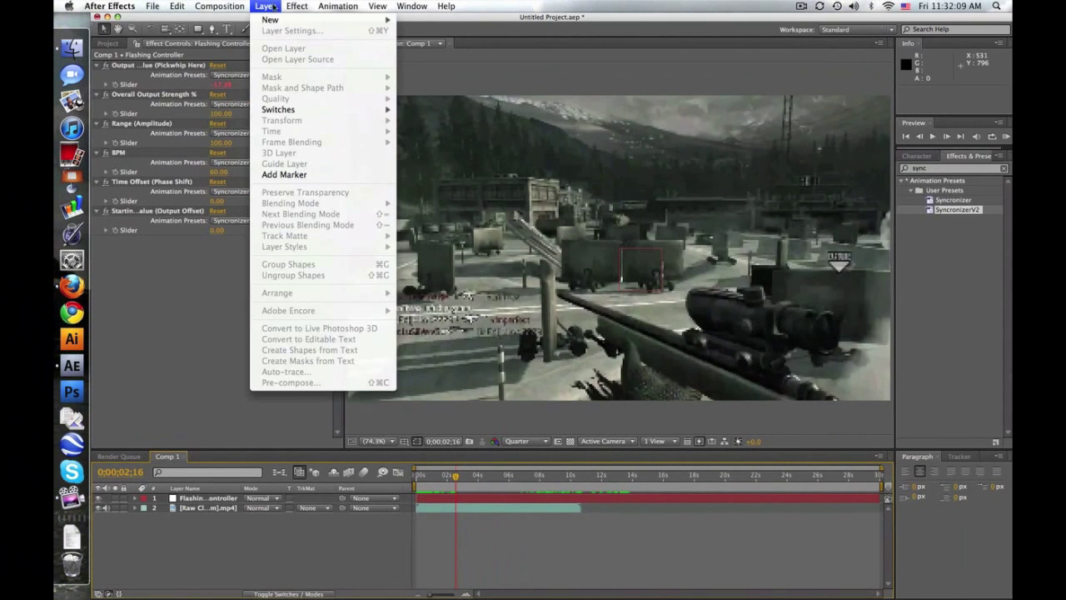
left_click(417, 31)
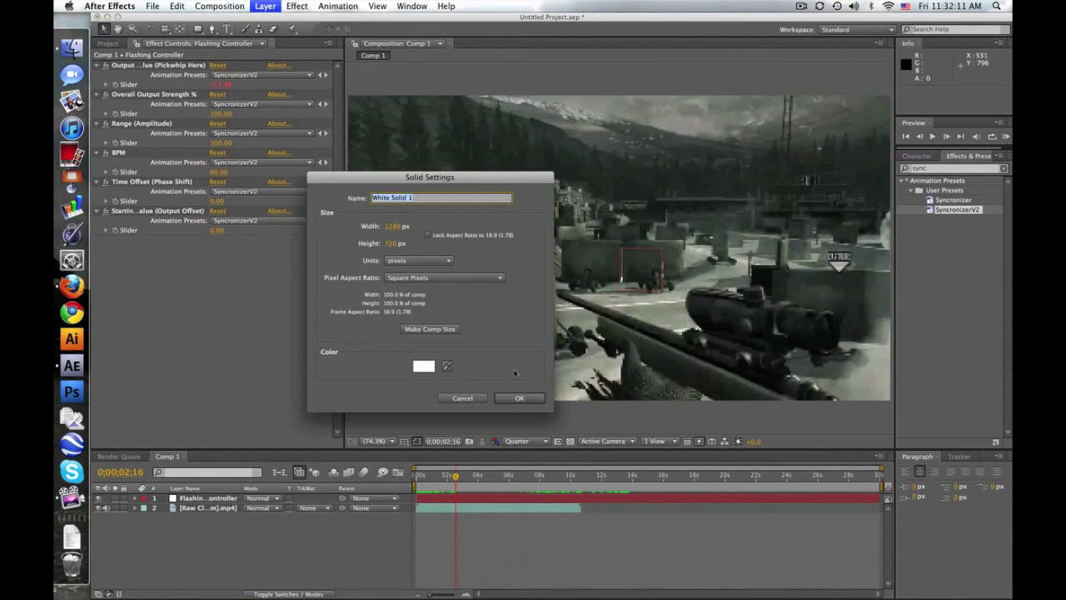
left_click(519, 397)
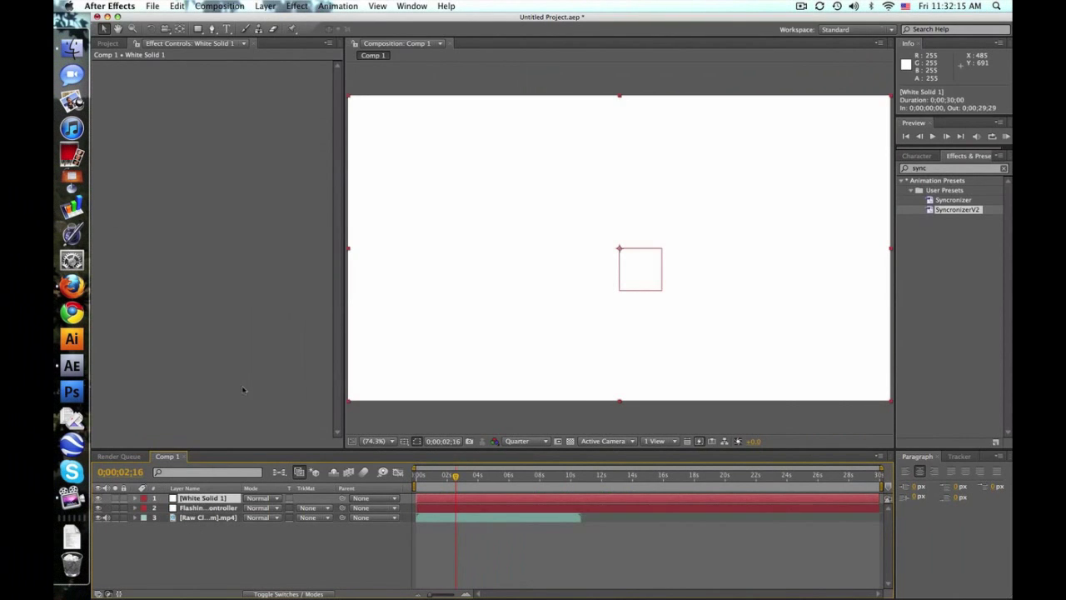
key("Delete")
- Add an adjustment layer and search Effects & Presets for 'curv'
left_click(265, 6)
mouse_move(317, 20)
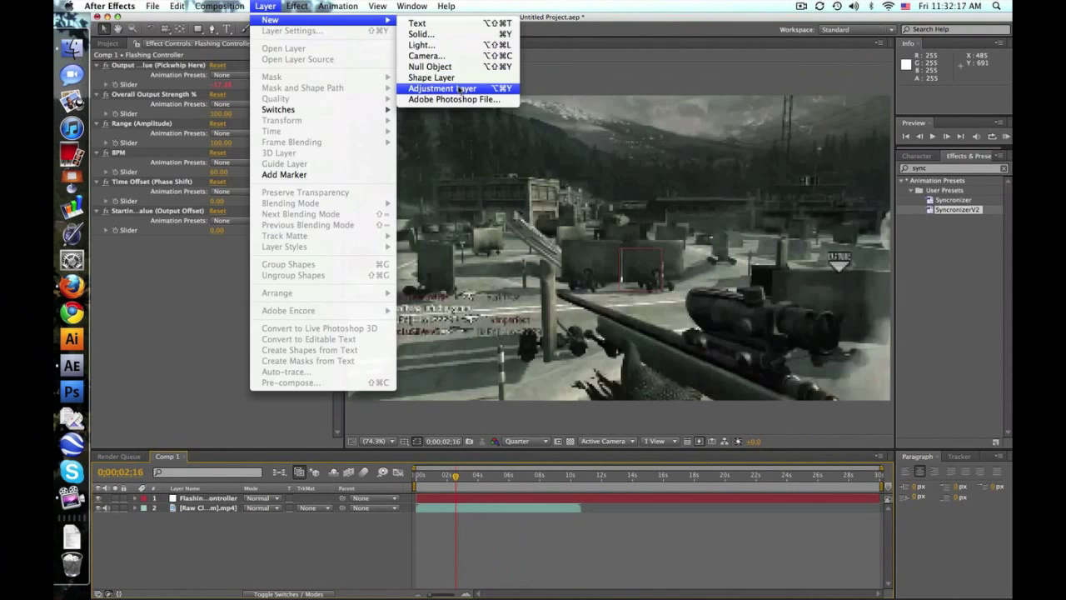
left_click(441, 88)
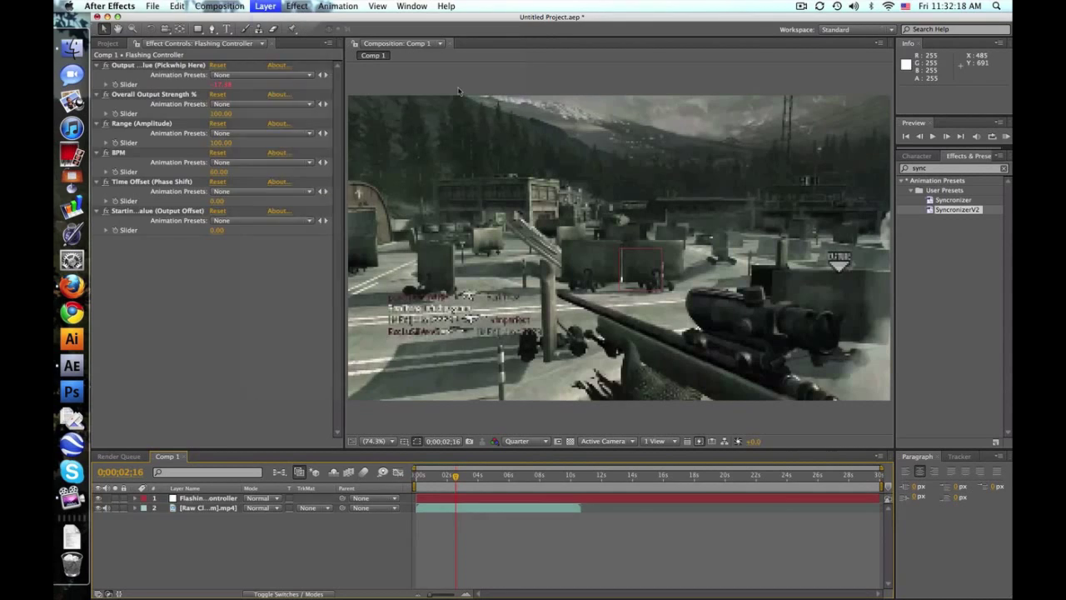
left_click(946, 168)
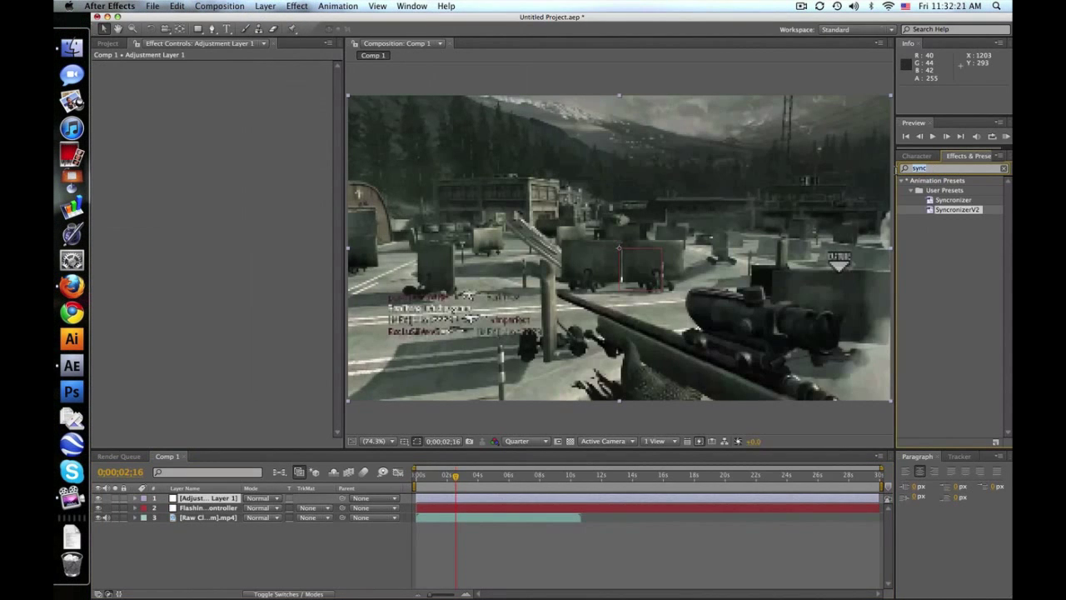
type("curv")
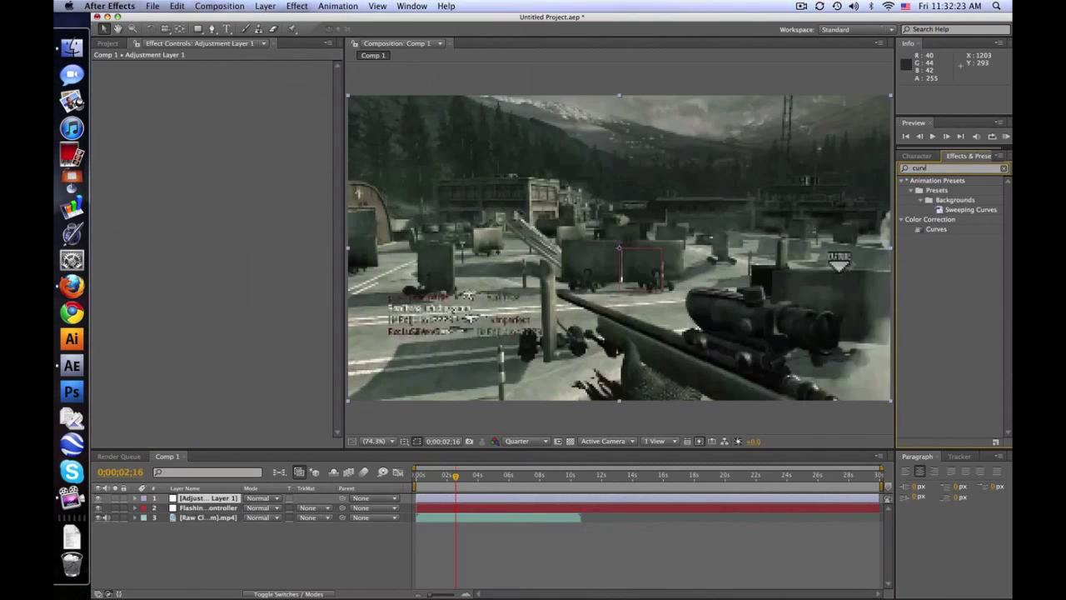
- Apply Curves and Fast Blur to Adjustment Layer 1, with Blurriness set to 25
left_click_drag(872, 273, 210, 495)
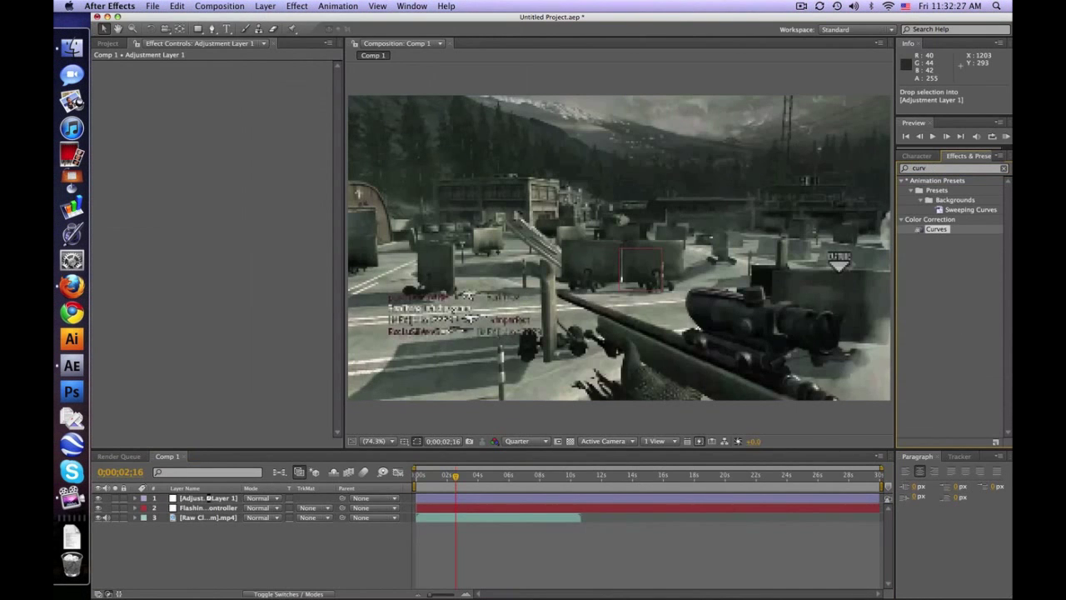
left_click_drag(208, 497, 210, 498)
left_click(949, 171)
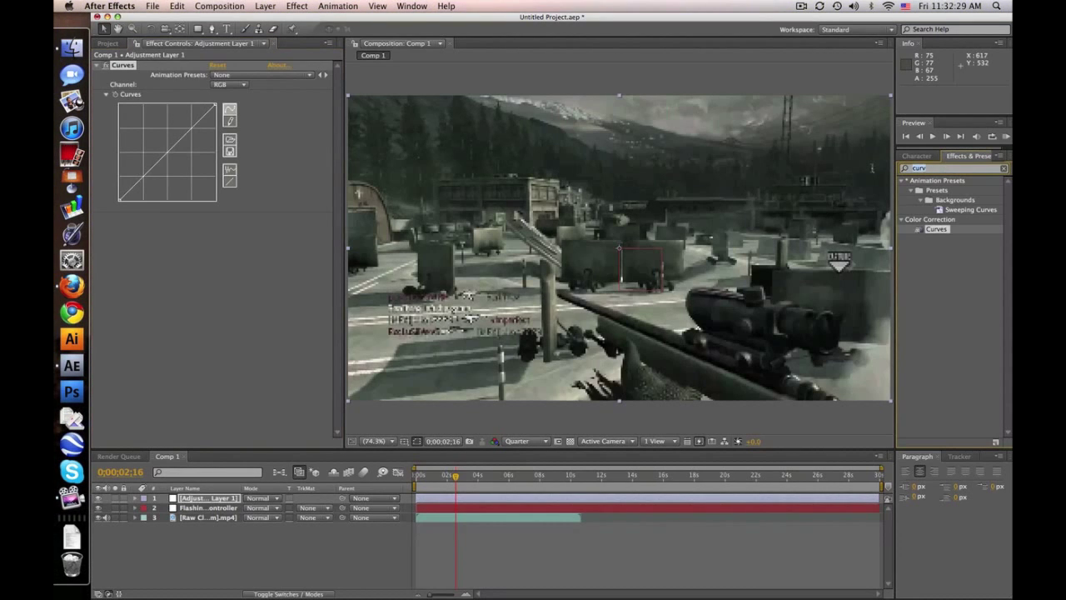
type("blur")
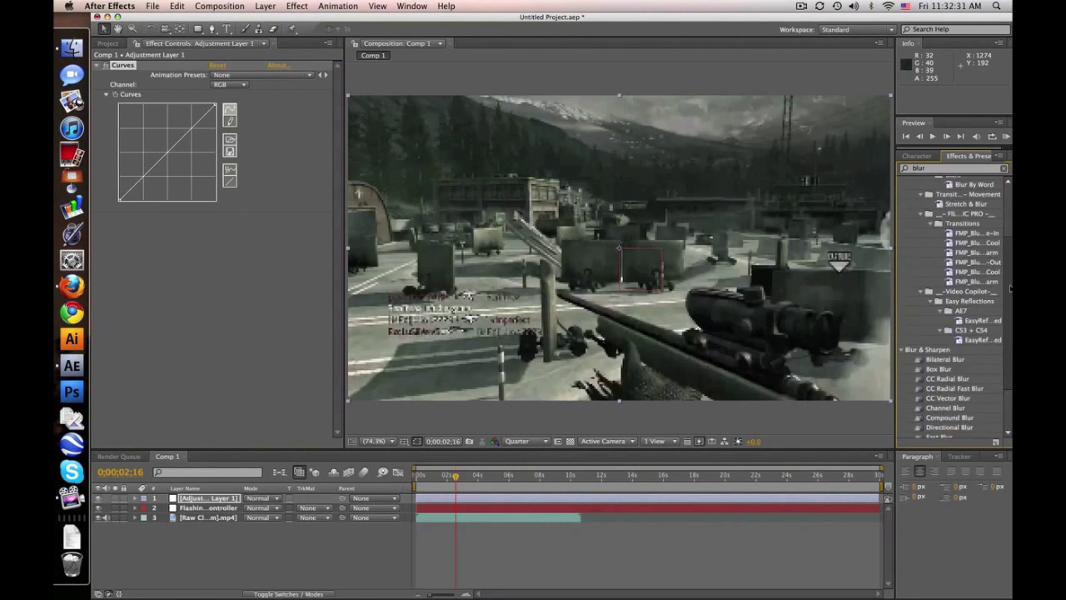
left_click_drag(939, 374, 205, 501)
left_click(201, 397)
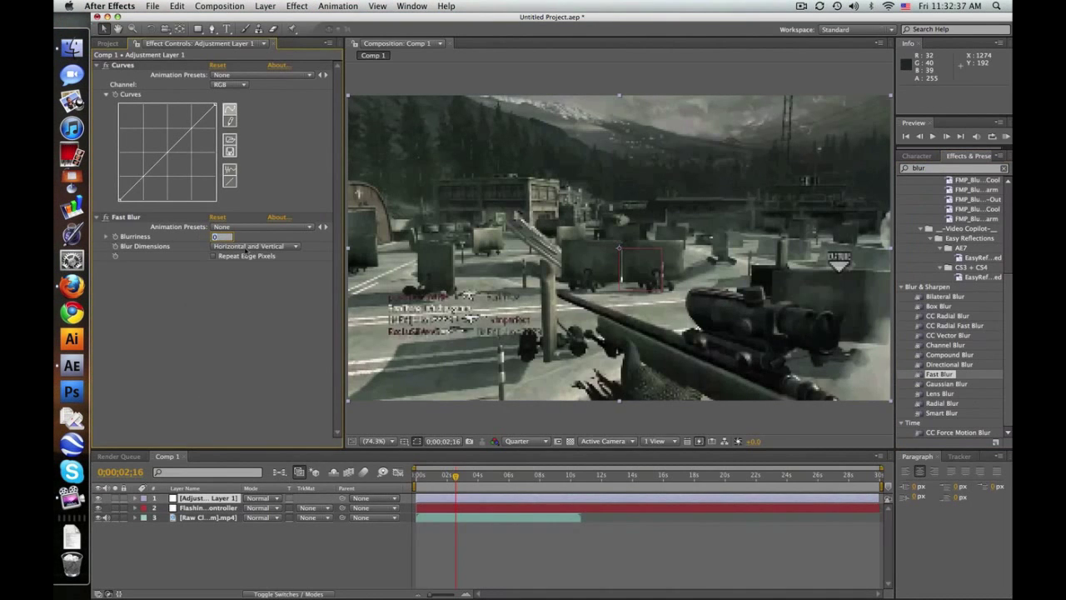
type("25")
key("Return")
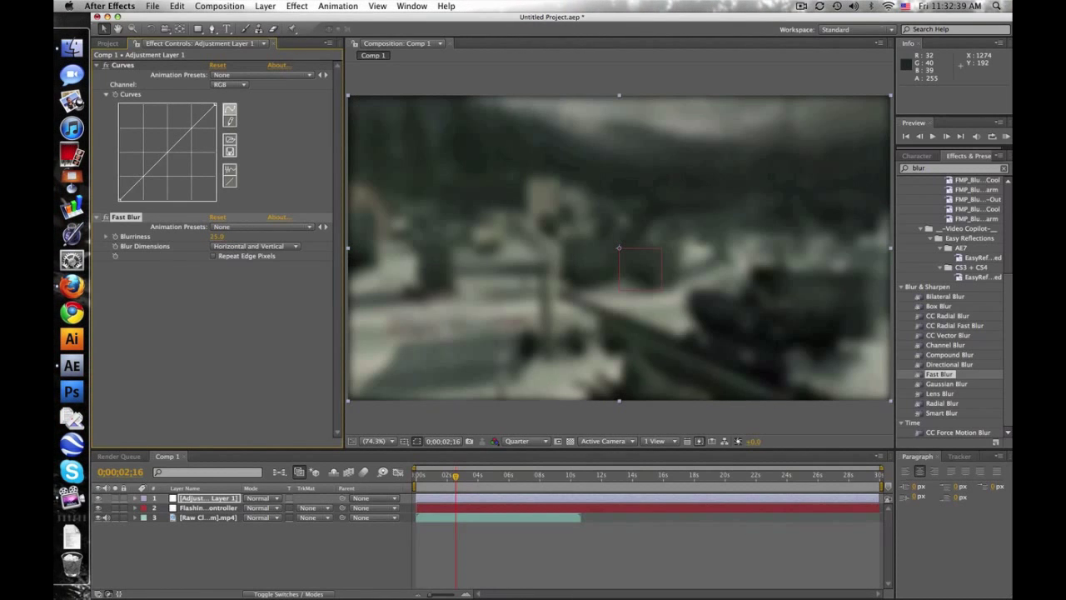
- Bend the Curves graph into a bright S-curve and preview back to the start
left_click_drag(191, 127, 188, 114)
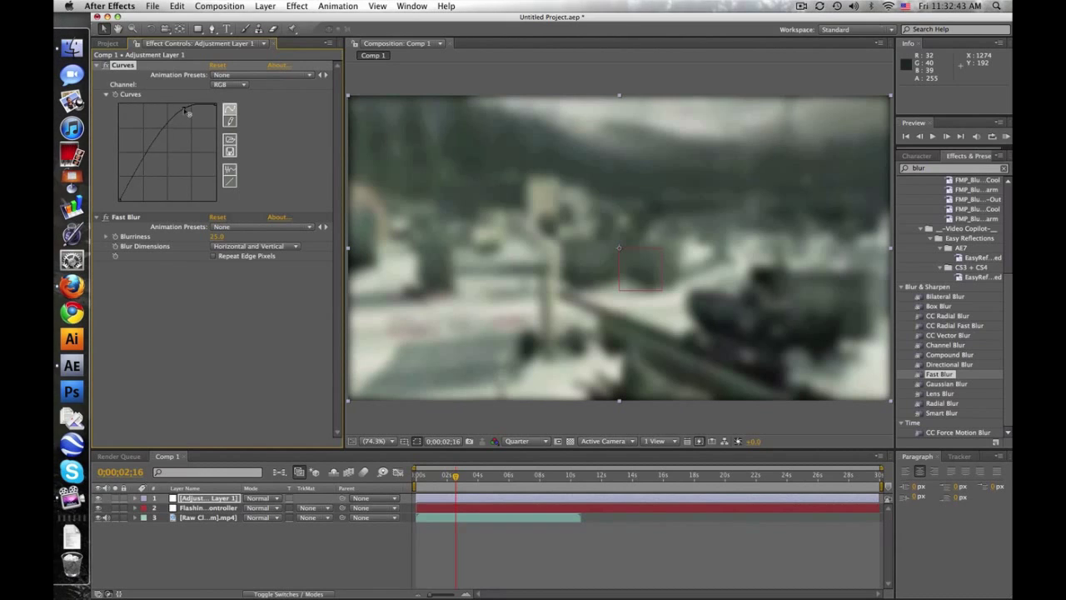
left_click_drag(191, 119, 184, 109)
left_click_drag(151, 165, 143, 177)
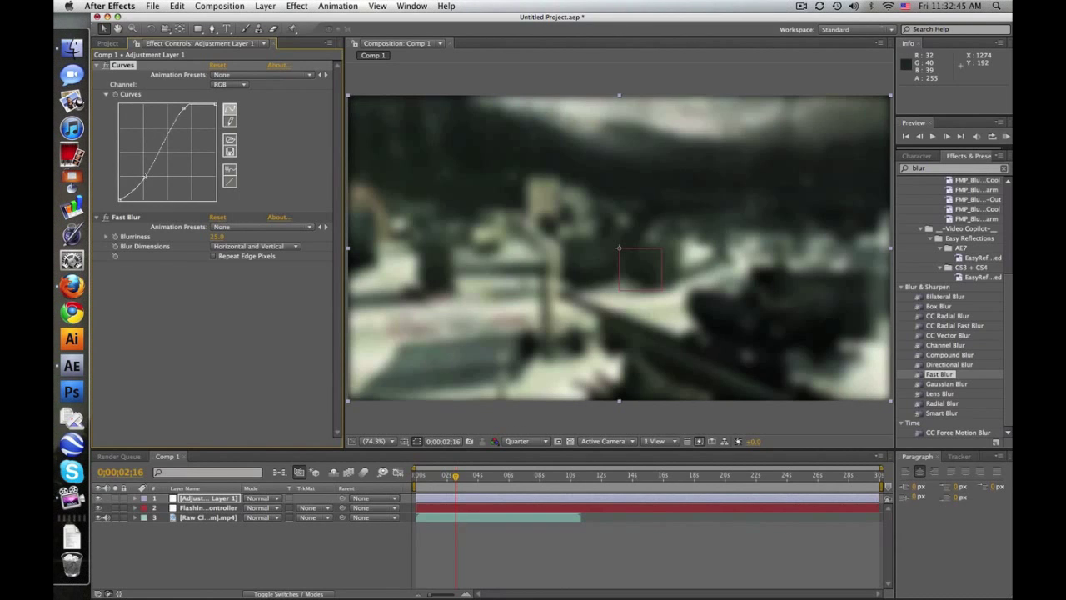
left_click_drag(184, 108, 188, 112)
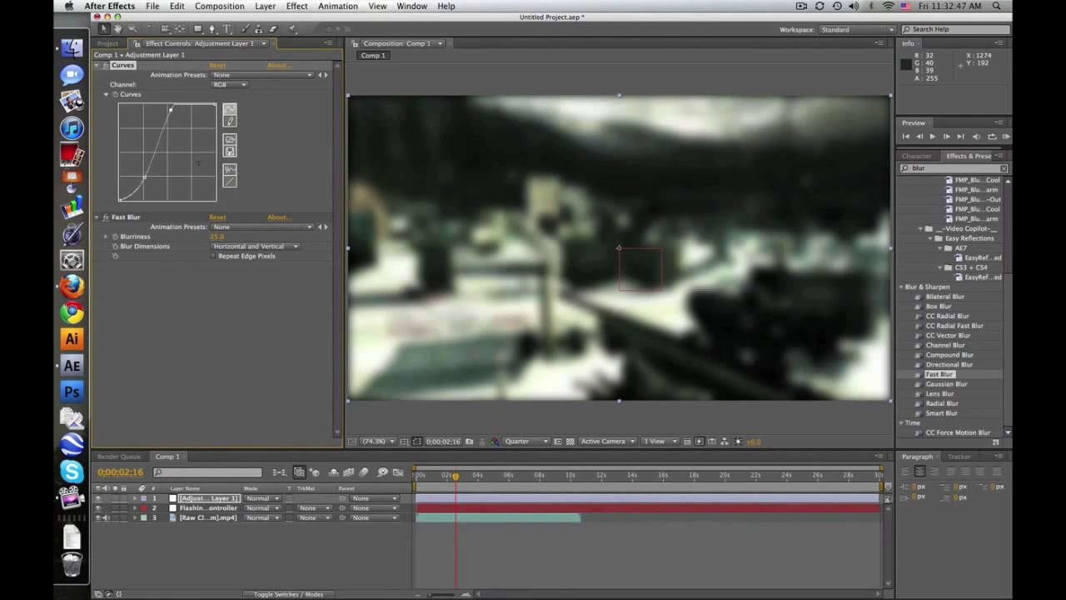
left_click(450, 475)
mouse_move(451, 475)
left_mouse_down()
mouse_move(432, 474)
mouse_move(446, 474)
left_mouse_up()
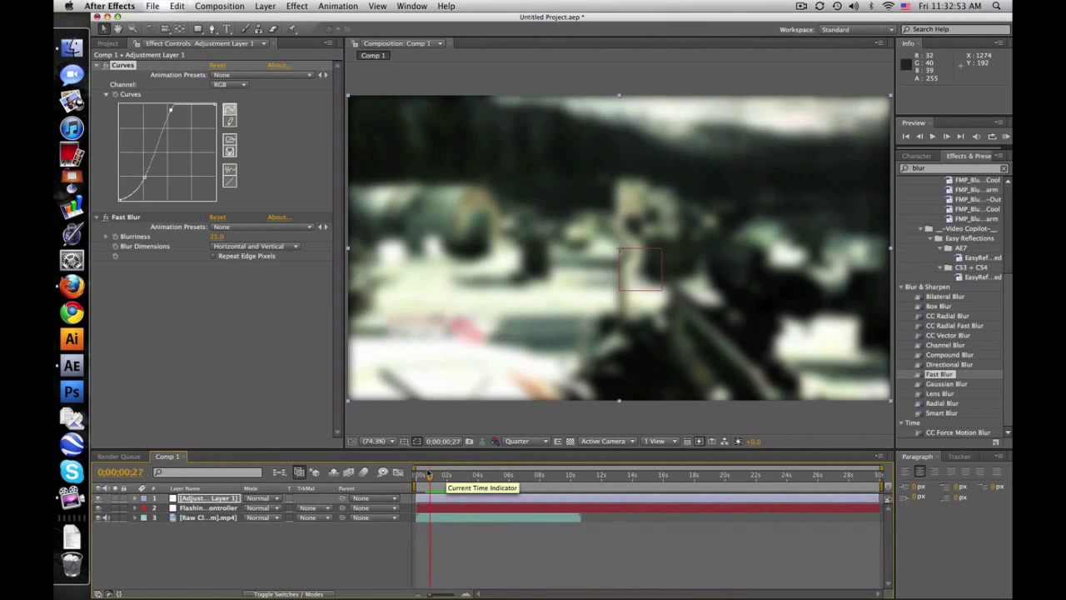
left_click_drag(447, 474, 417, 474)
- Reveal Adjustment Layer 1's Opacity and the Flashing Controller's Output Slider property
left_click(213, 498)
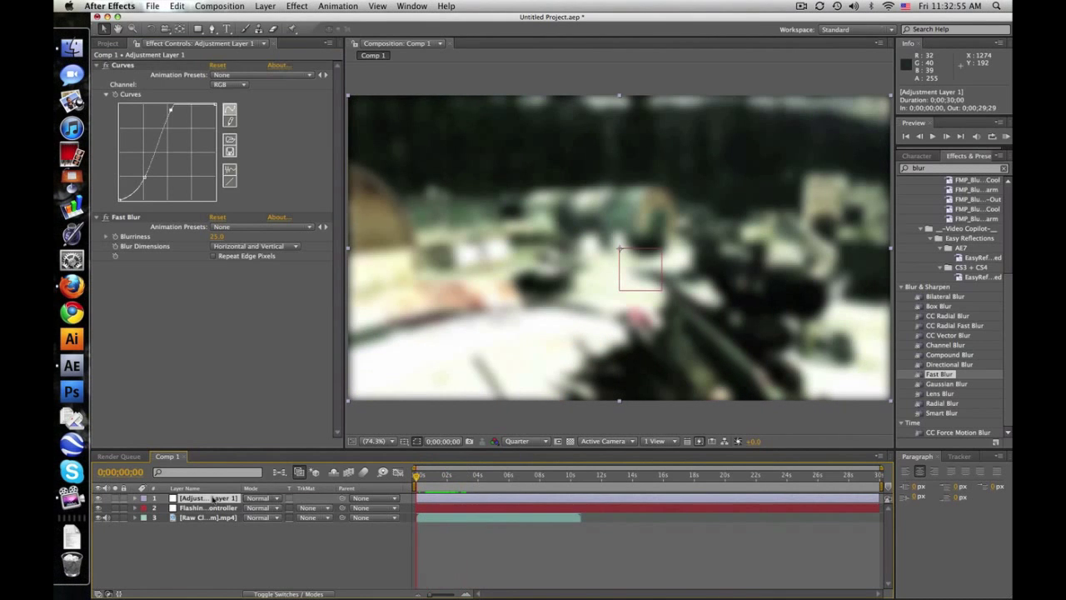
key("t")
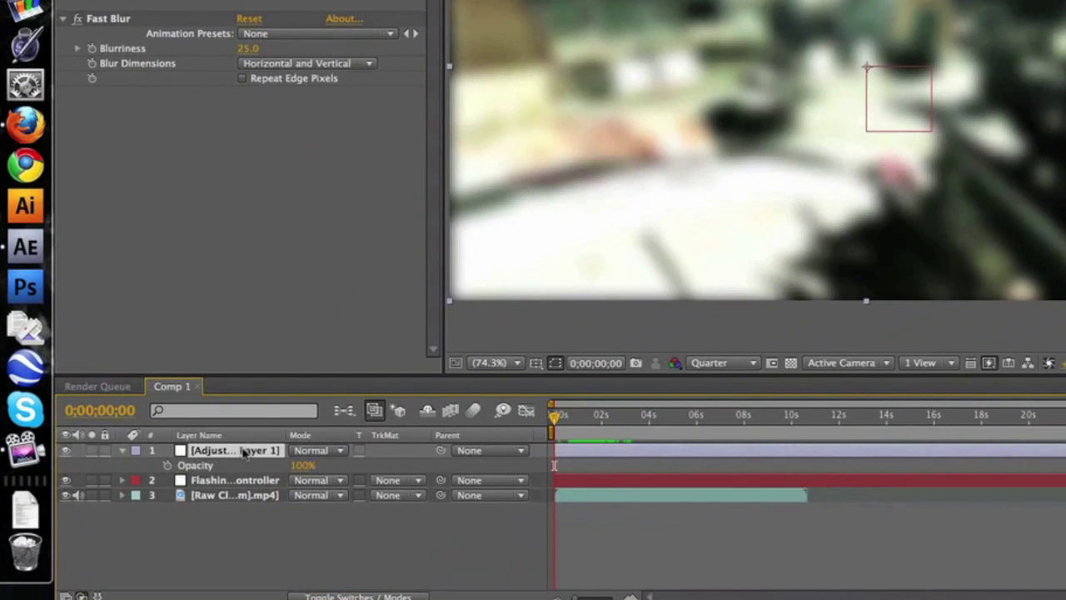
left_click(250, 481)
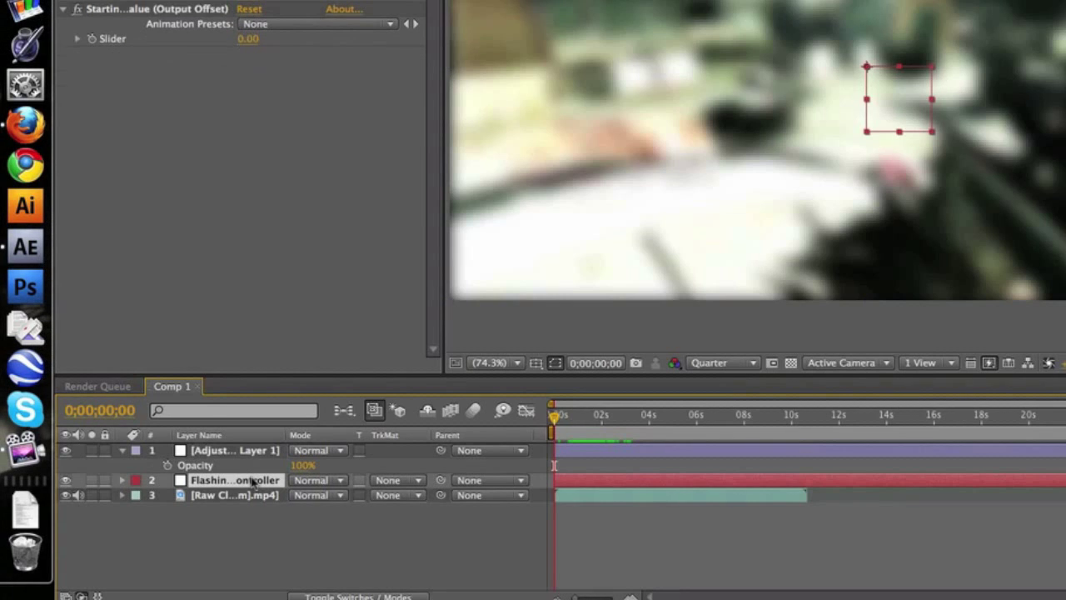
key("e")
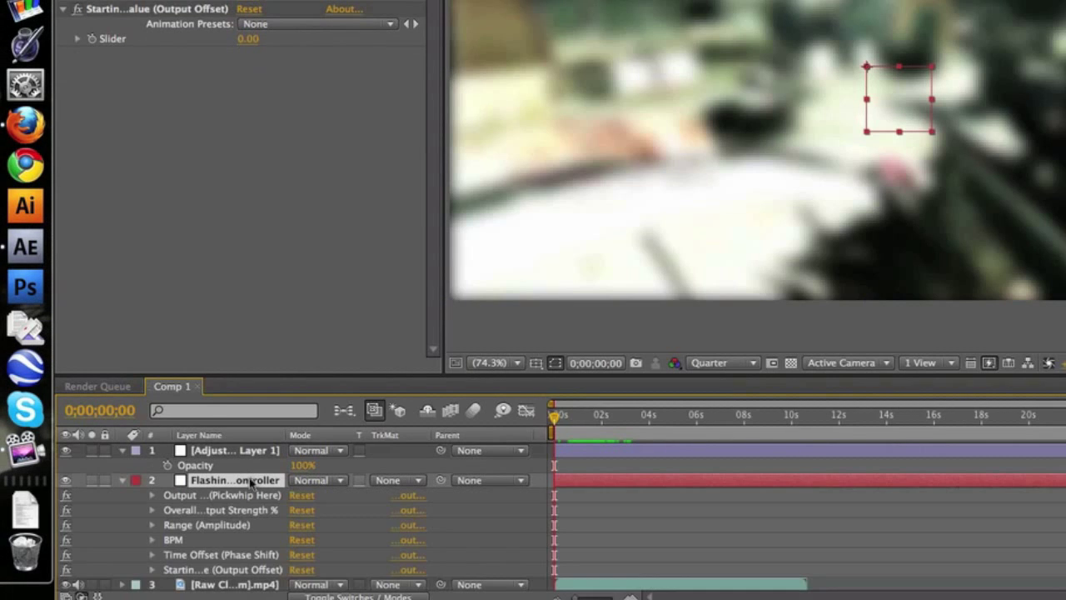
left_click(201, 499)
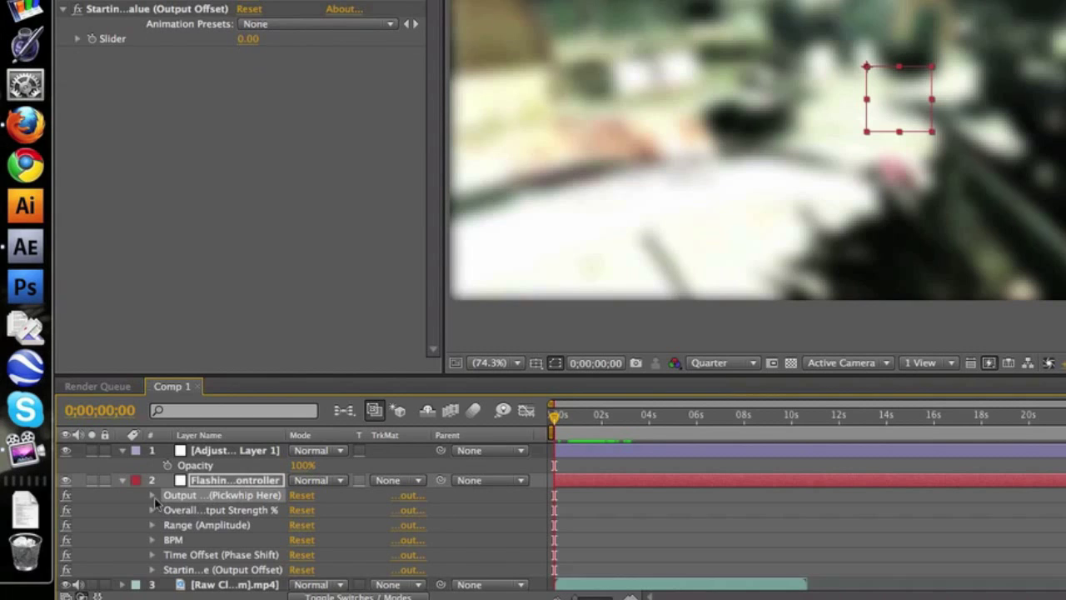
left_click(152, 495)
left_click(205, 511)
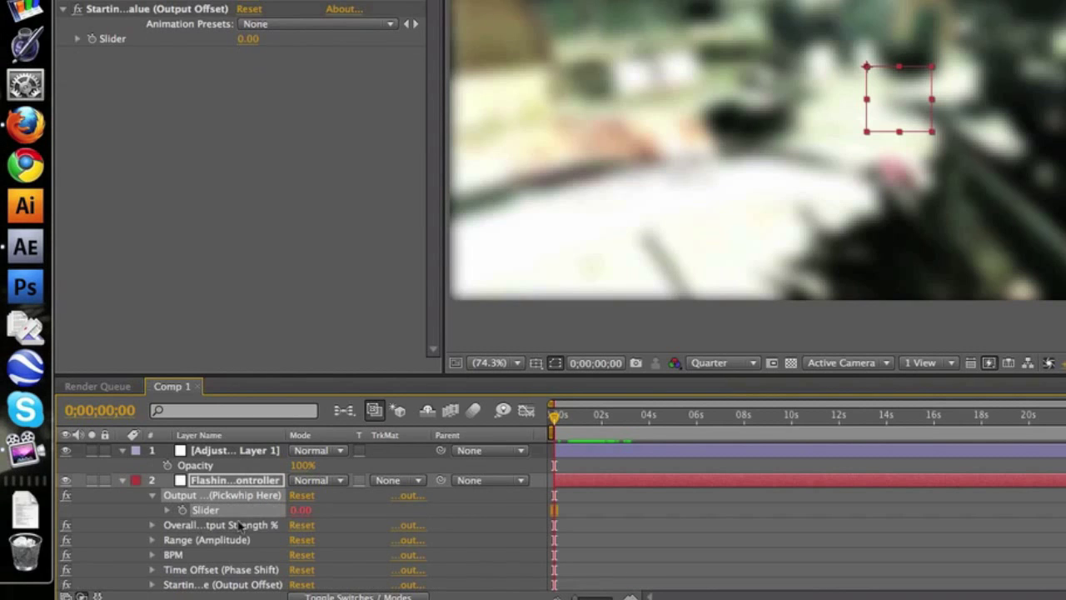
- Pickwhip the Opacity expression to the Output Slider, preview the pulsing blur, and collapse properties
left_click(168, 465, "alt")
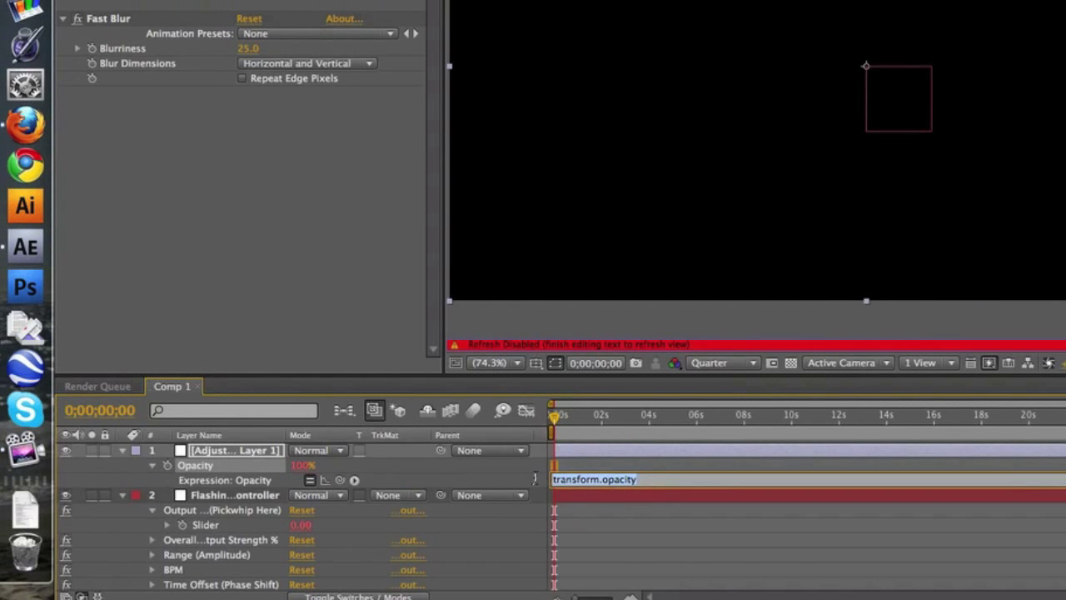
key("BackSpace")
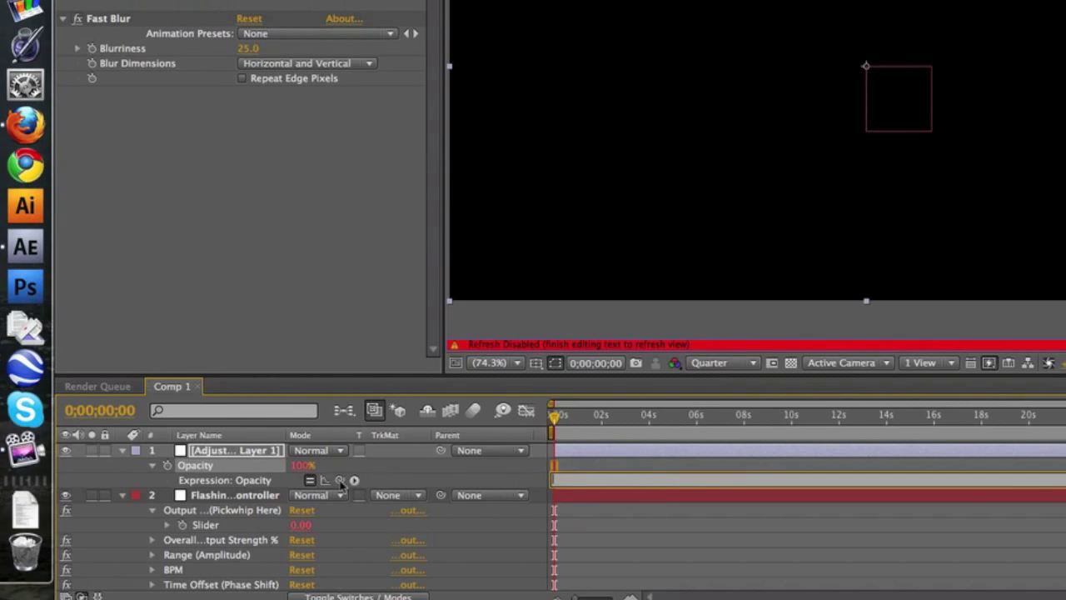
left_click_drag(340, 481, 229, 523)
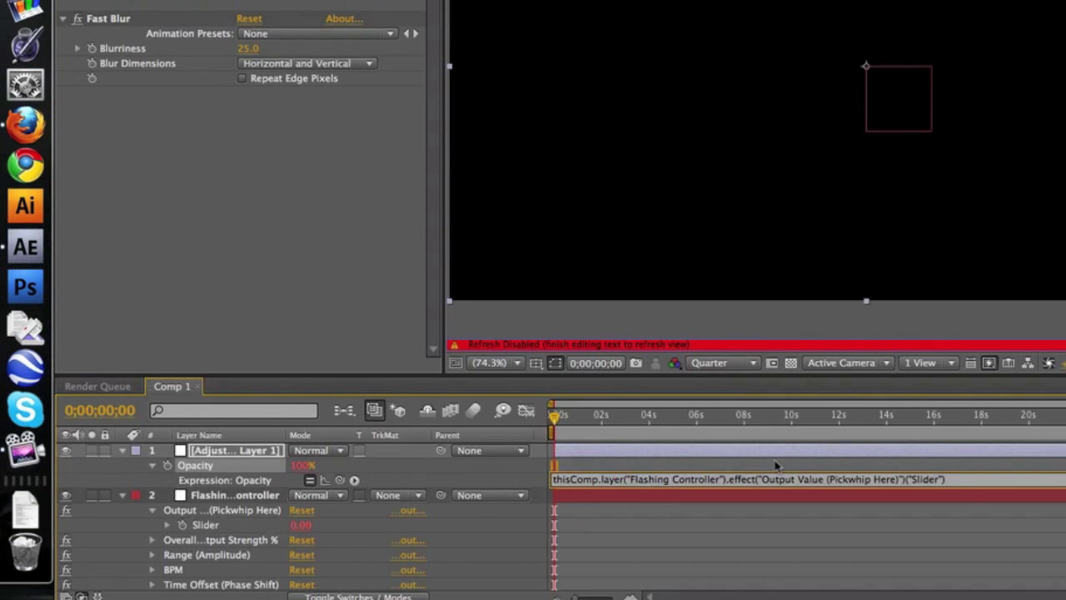
left_click(566, 433)
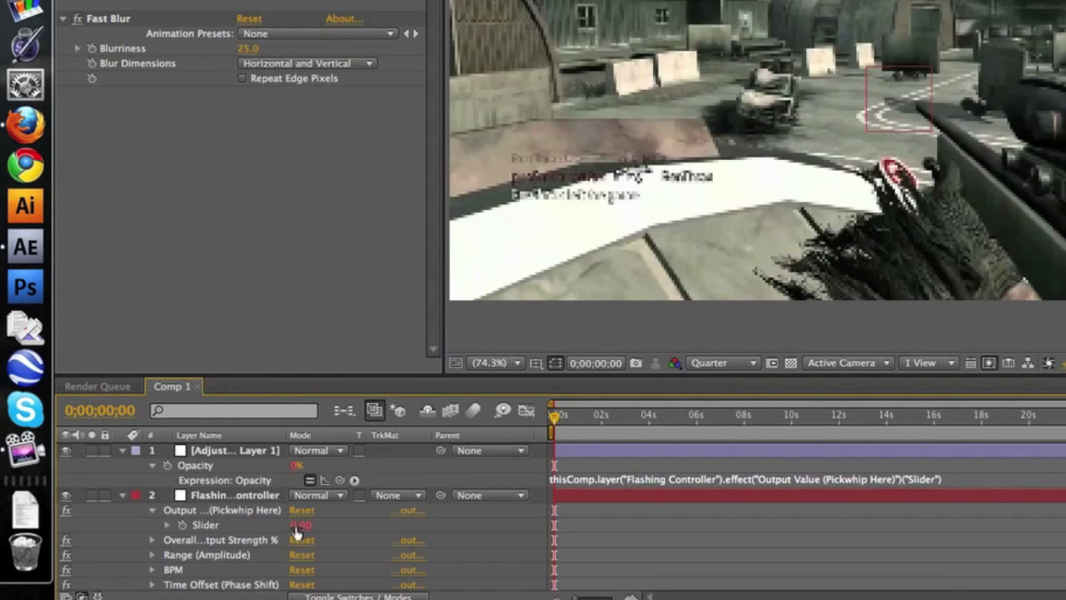
left_click_drag(558, 419, 675, 415)
left_click(124, 495)
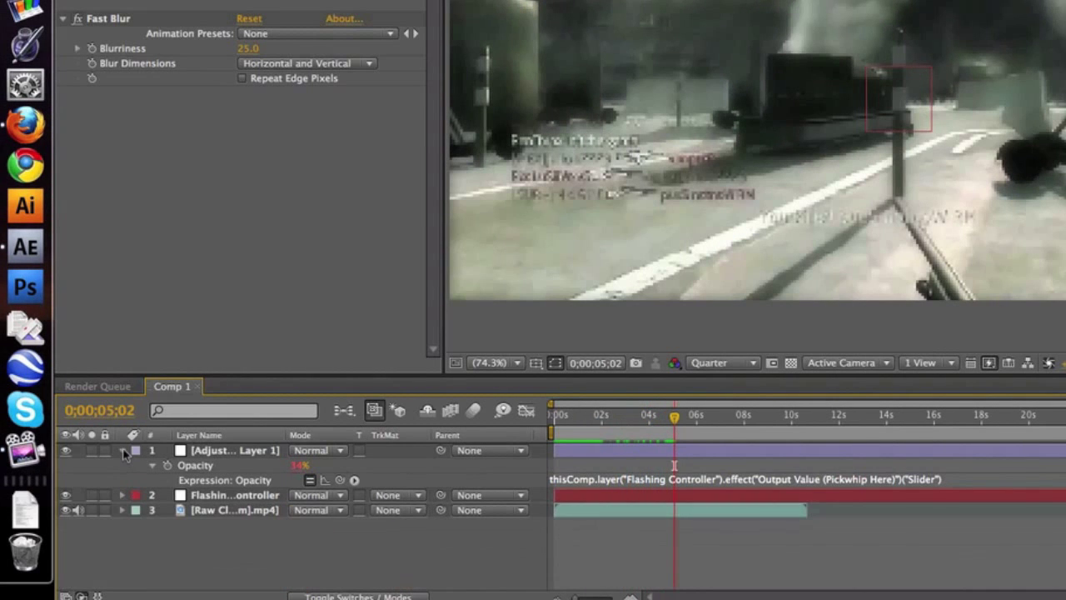
left_click(123, 451)
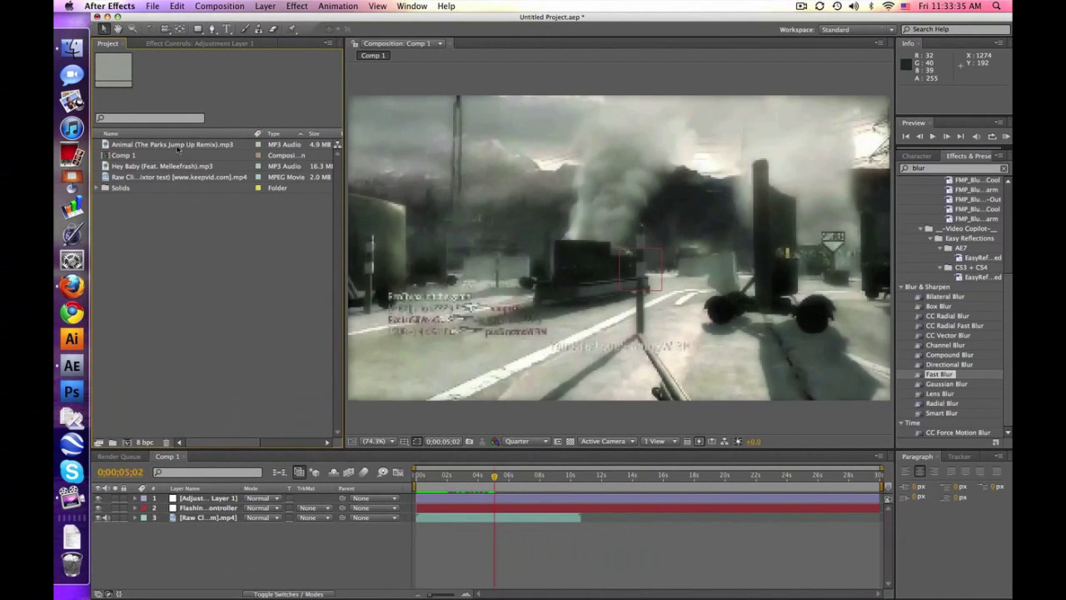
- Add the Animal (The Parks Jump Up Remix) mp3 to Comp 1 and reveal its waveform
left_click_drag(178, 149, 234, 555)
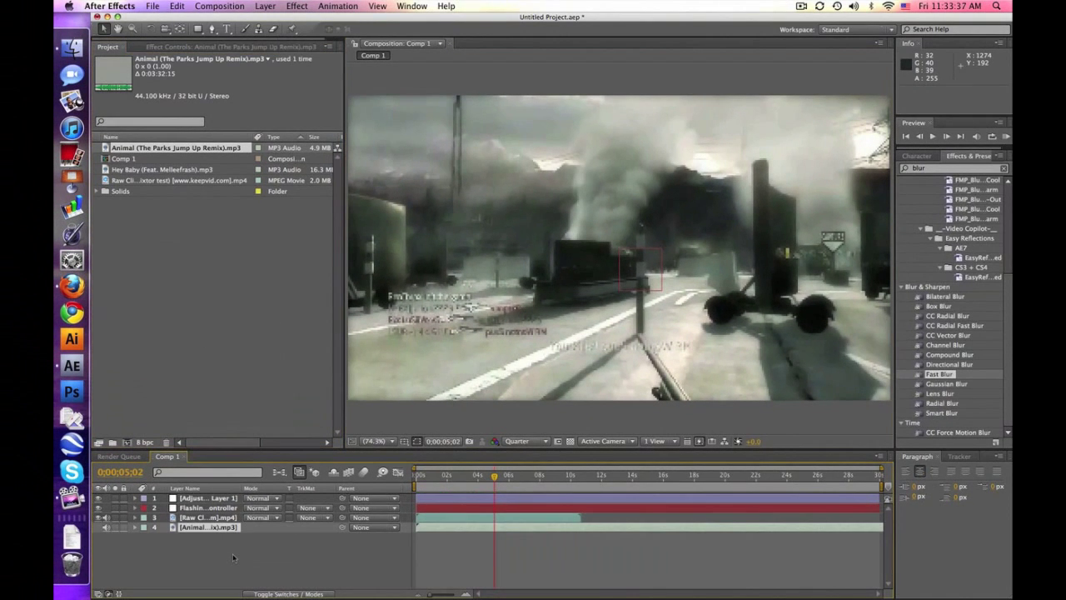
left_click(135, 527)
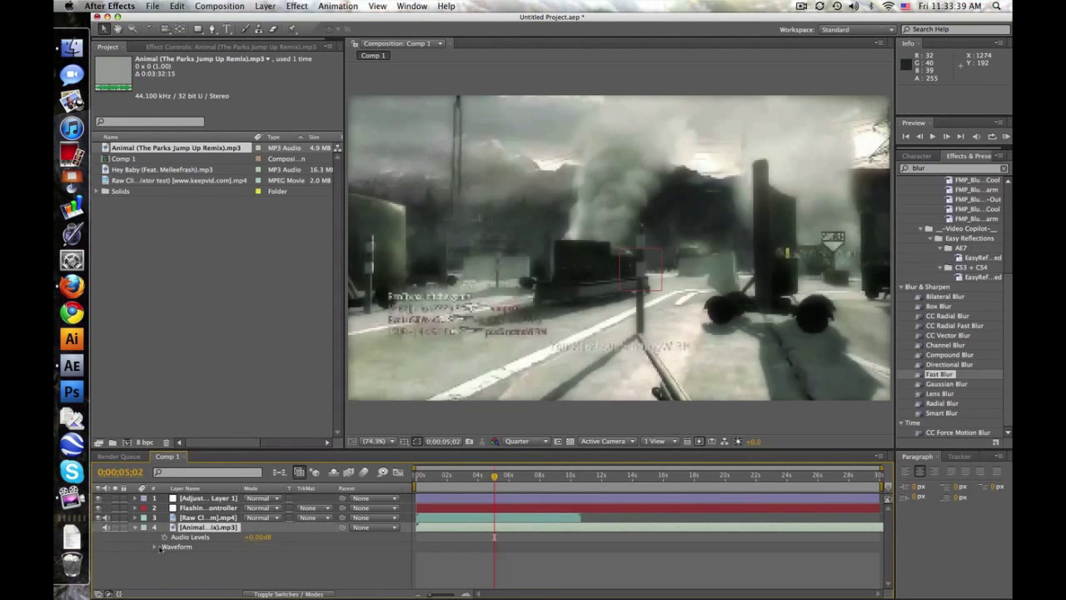
left_click(155, 548)
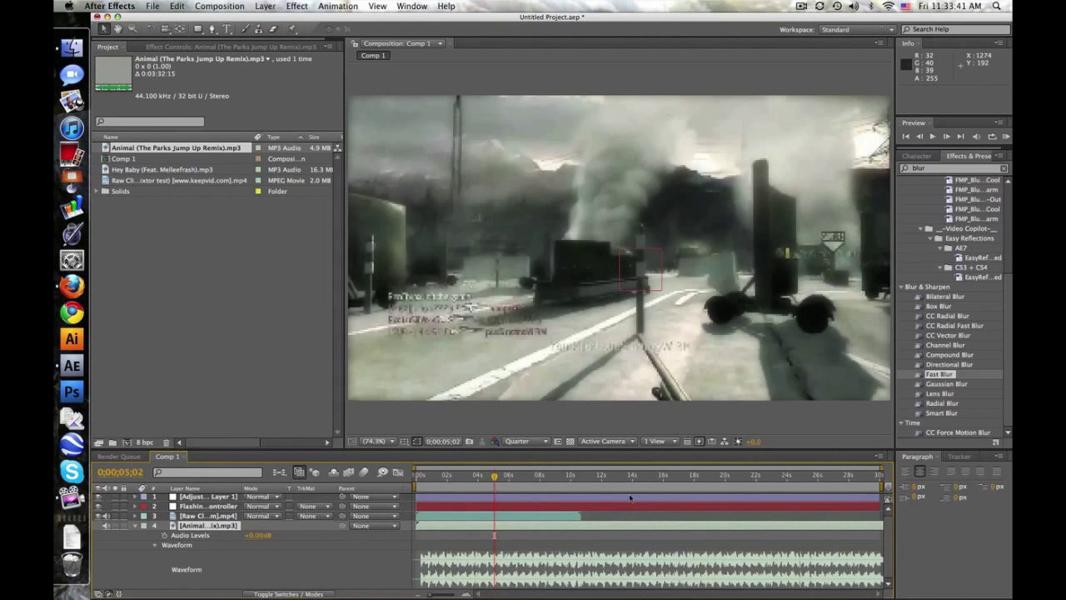
- Zoom the timeline to the first ten seconds and scrub the opening second to check the blur
left_click_drag(885, 468, 567, 469)
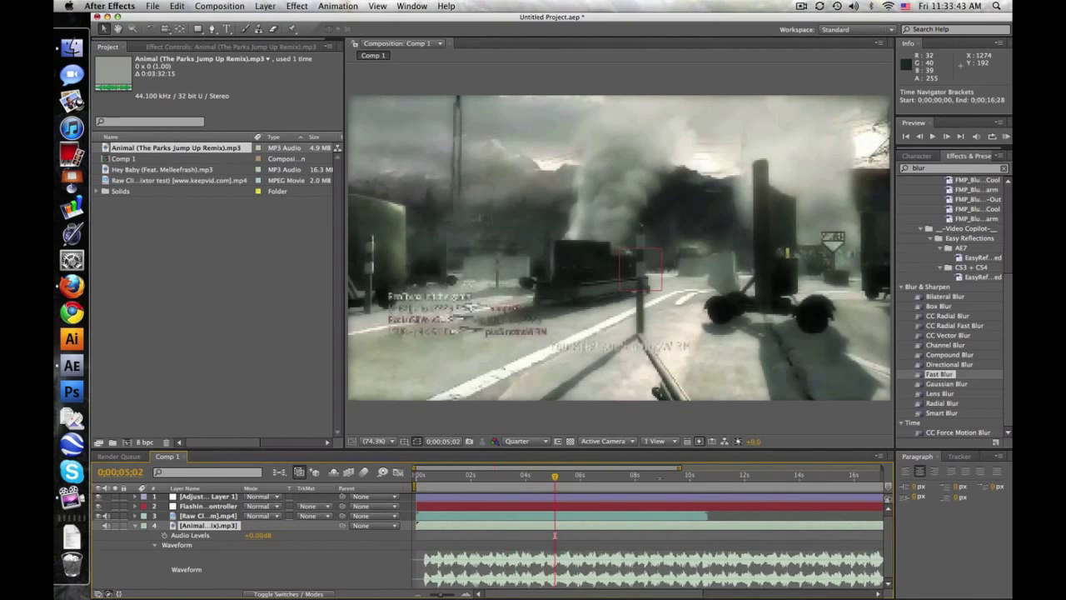
left_click(448, 477)
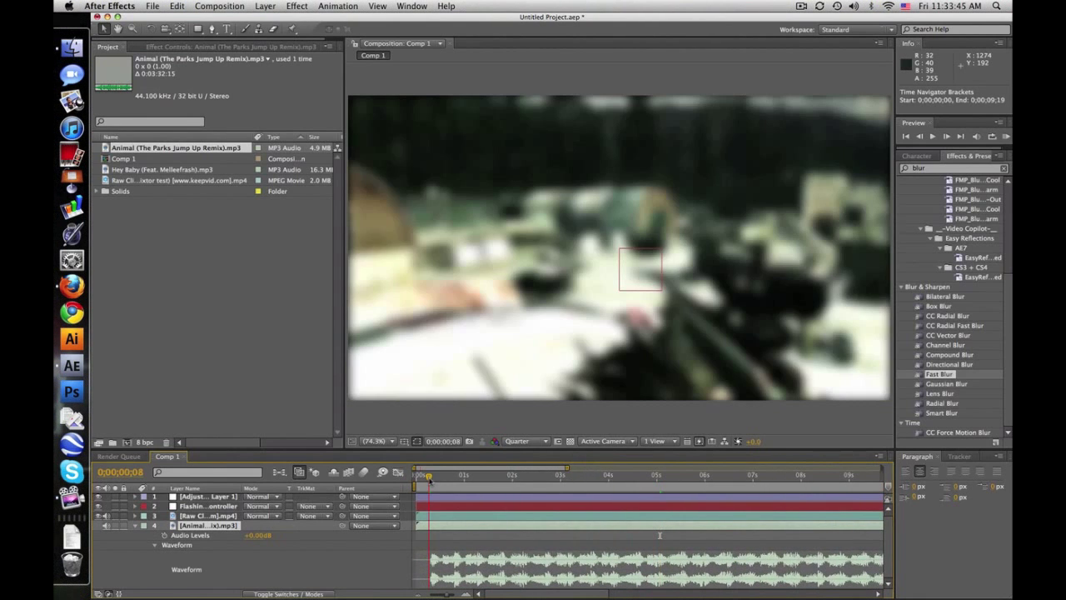
mouse_move(448, 476)
left_mouse_down()
mouse_move(477, 476)
mouse_move(431, 476)
left_mouse_up()
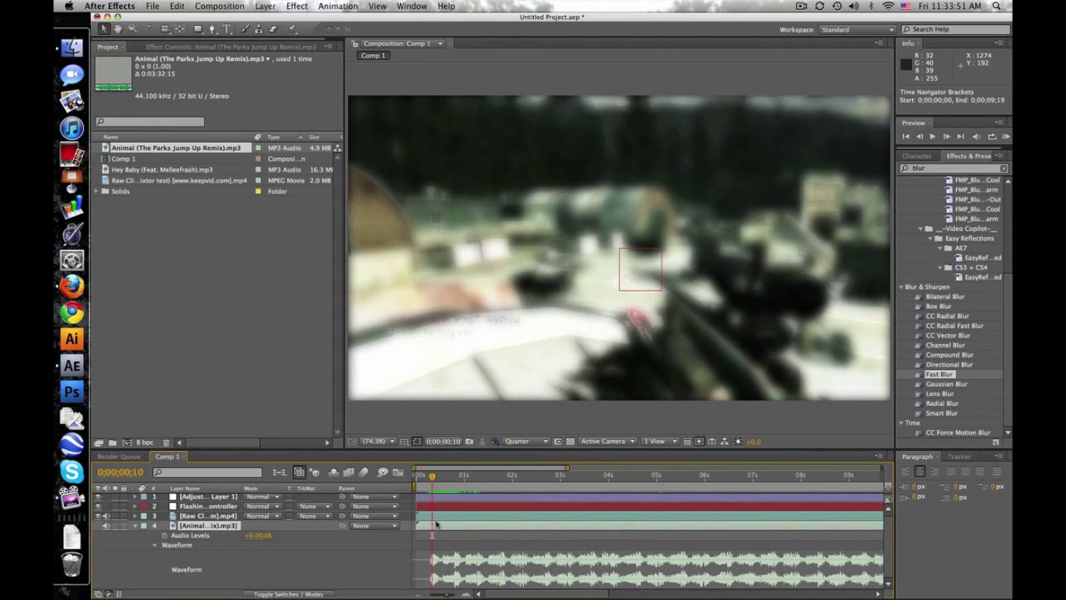
left_click(224, 506)
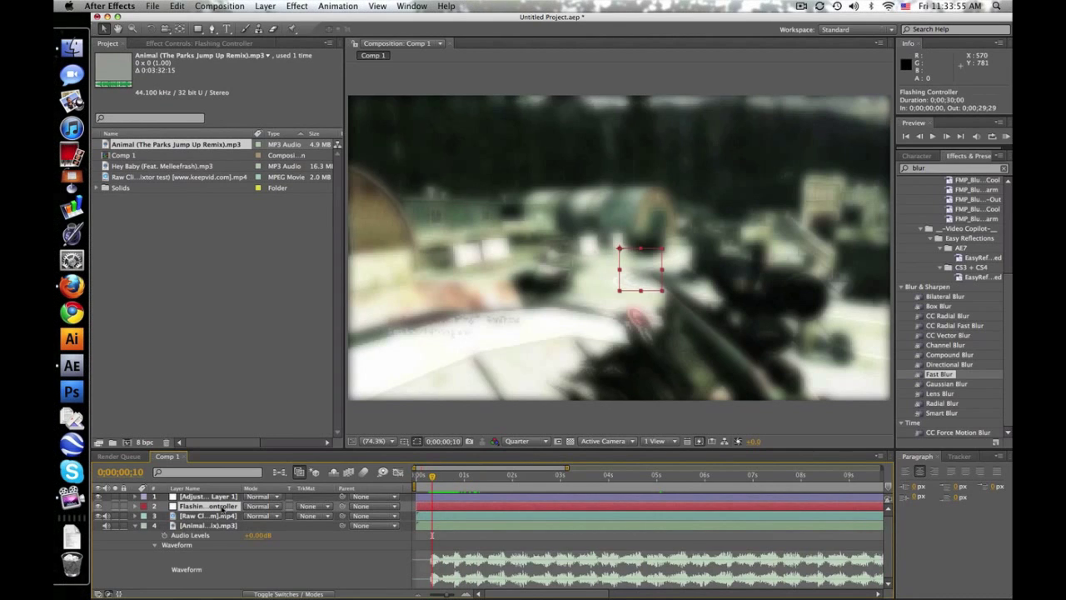
- Set the Flashing Controller's Time Offset (Phase Shift) to -5.00
key("e")
key("e")
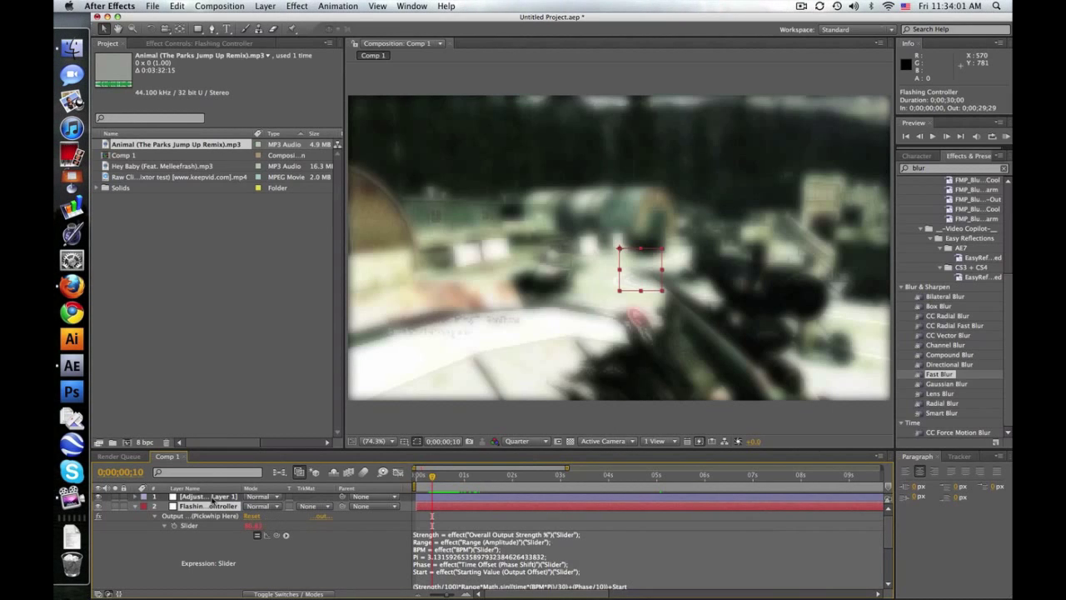
left_click(186, 43)
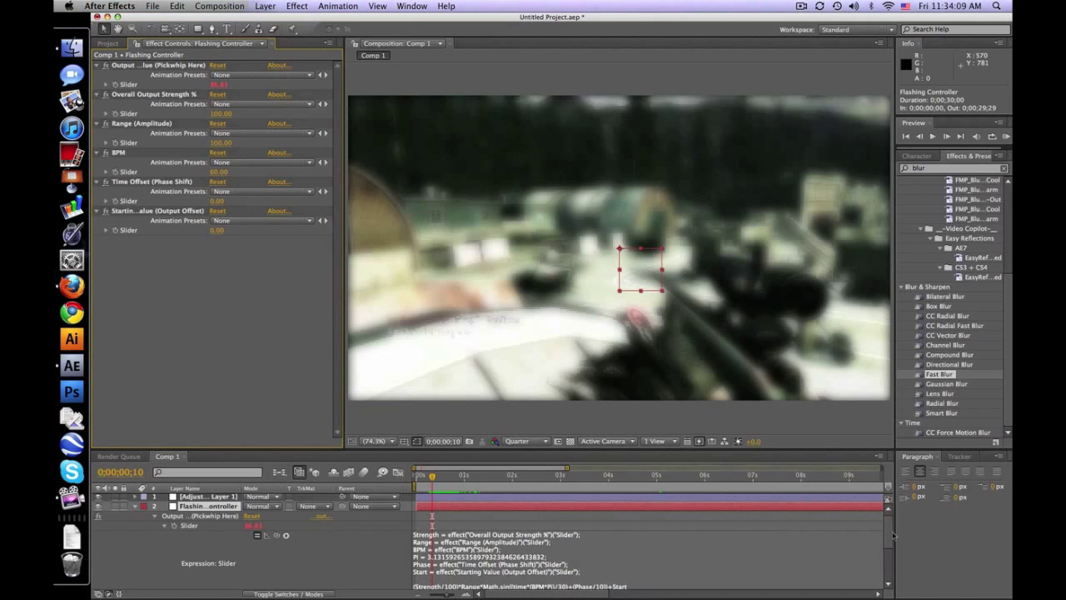
mouse_move(893, 535)
left_mouse_down()
mouse_move(894, 583)
mouse_move(892, 523)
left_mouse_up()
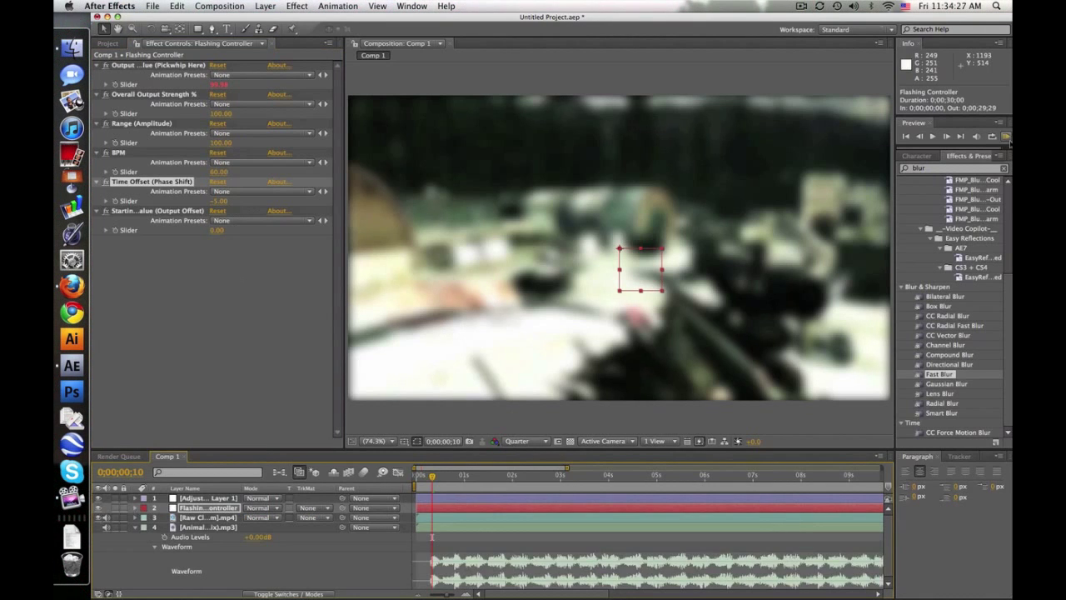
- Play a RAM preview of the pulsing blur with the music, then stop it
left_click(1006, 137)
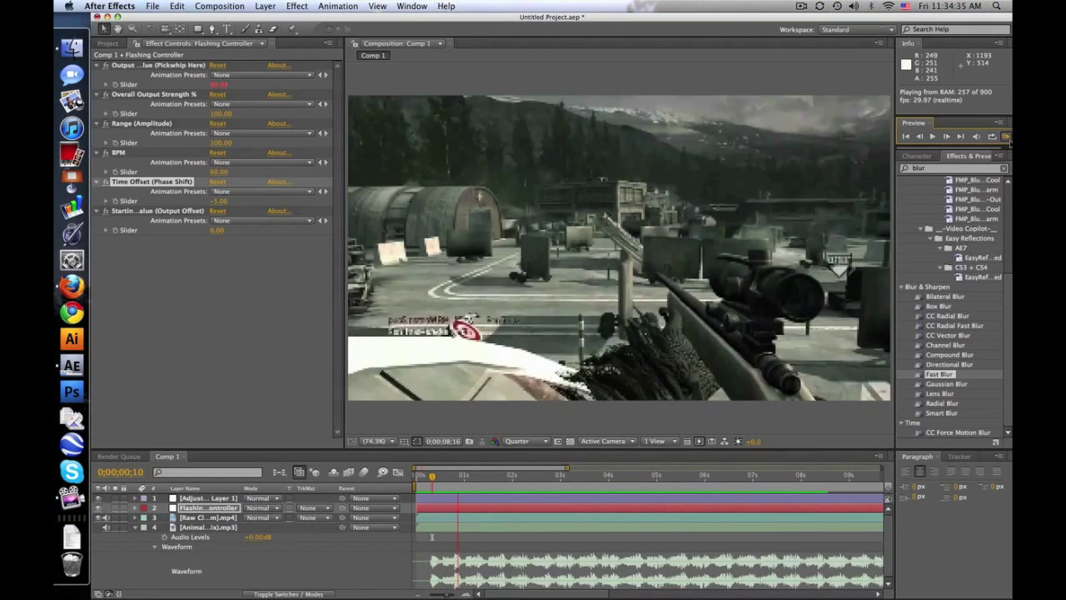
left_click(1009, 140)
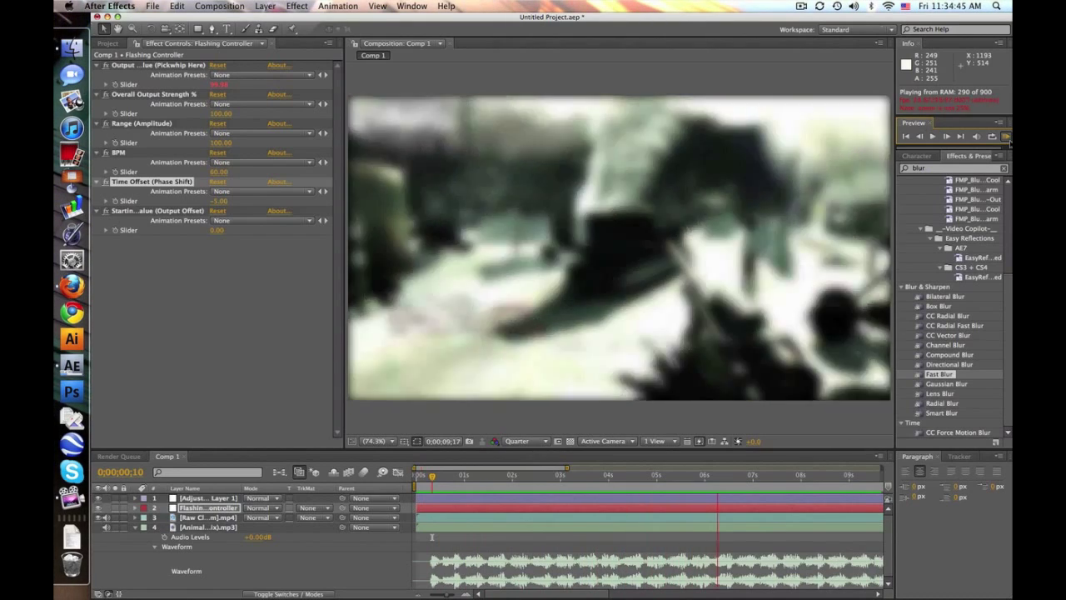
left_click(1008, 140)
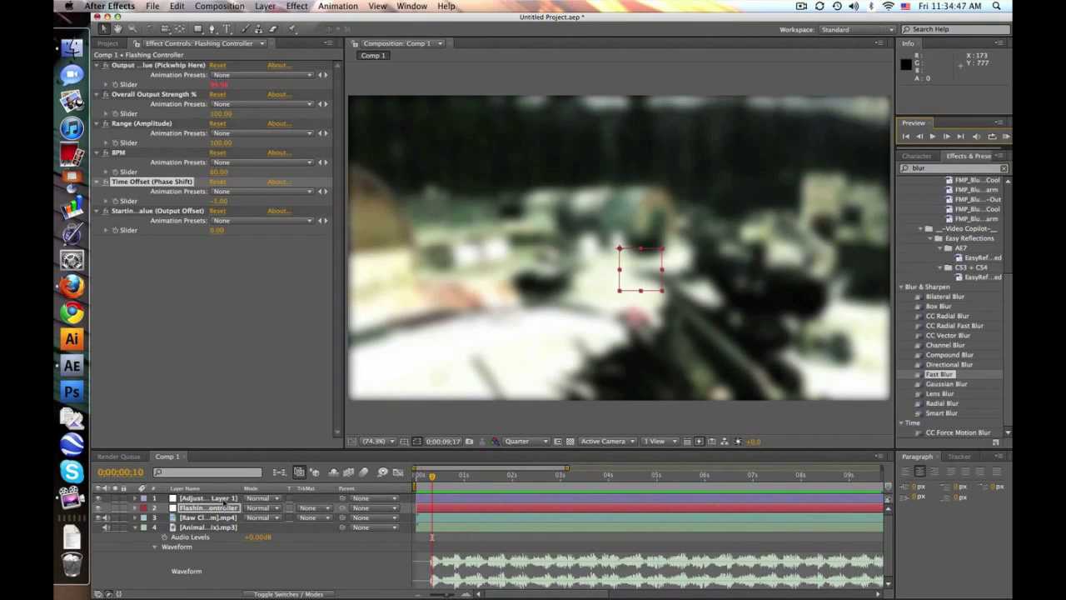
left_click(209, 497)
left_click(208, 507)
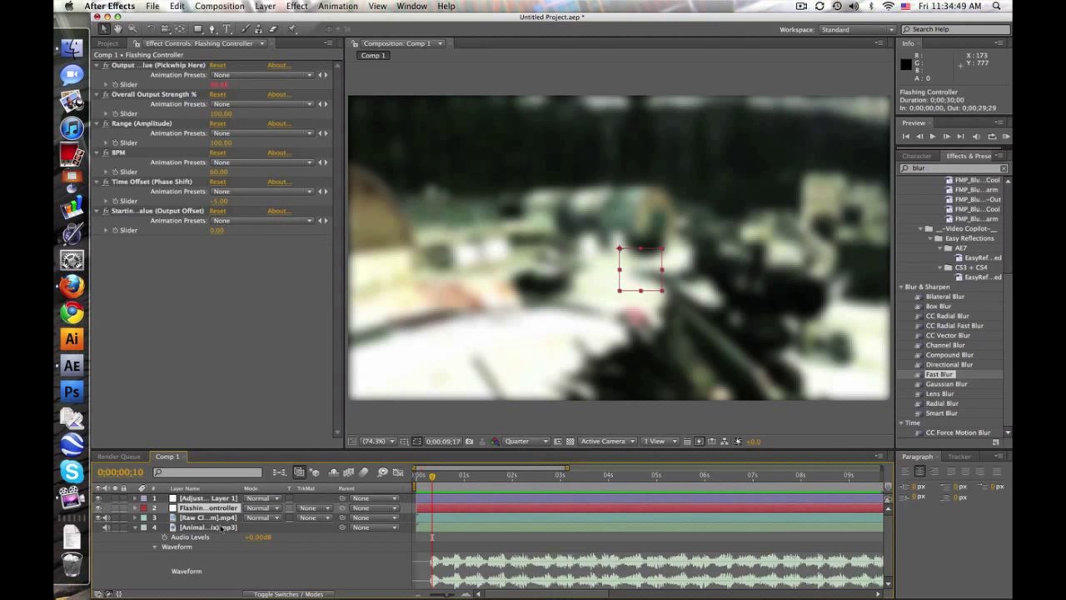
left_click(224, 528)
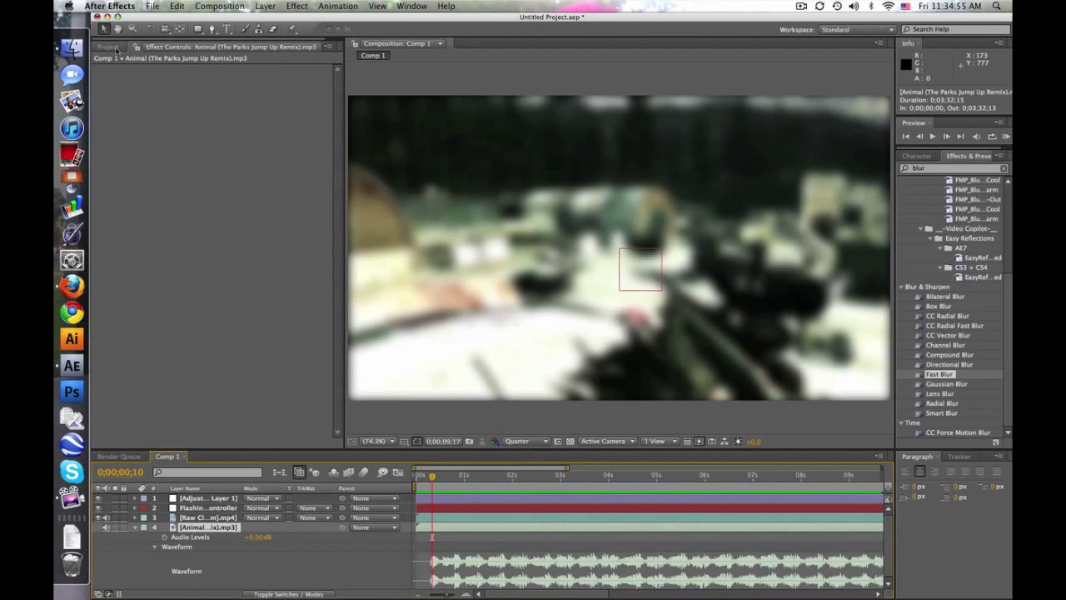
- Set the Flashing Controller's BPM slider to 128
left_click(113, 48)
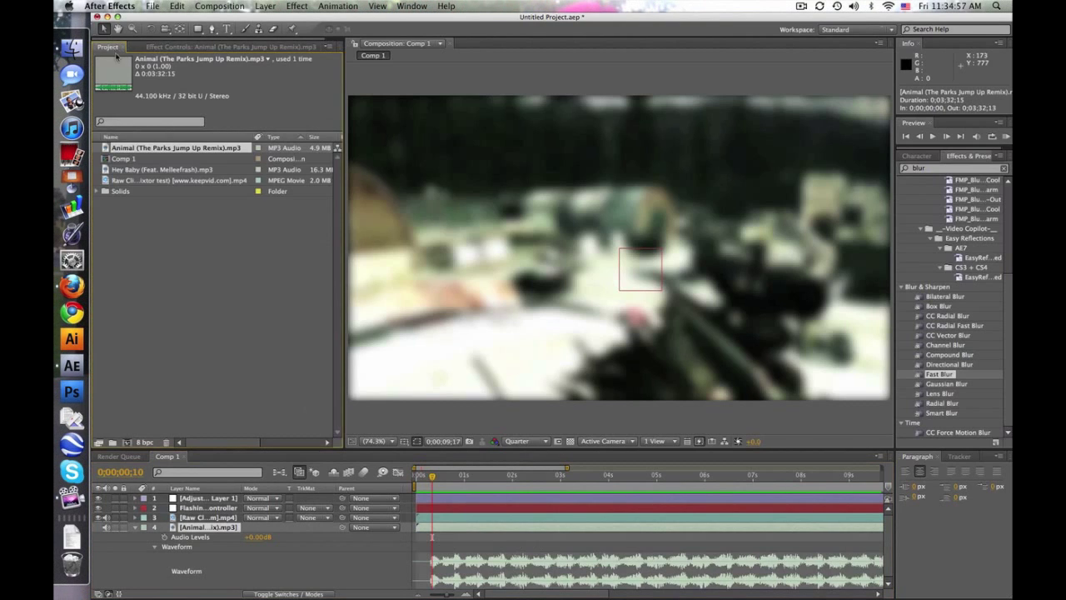
left_click(208, 508)
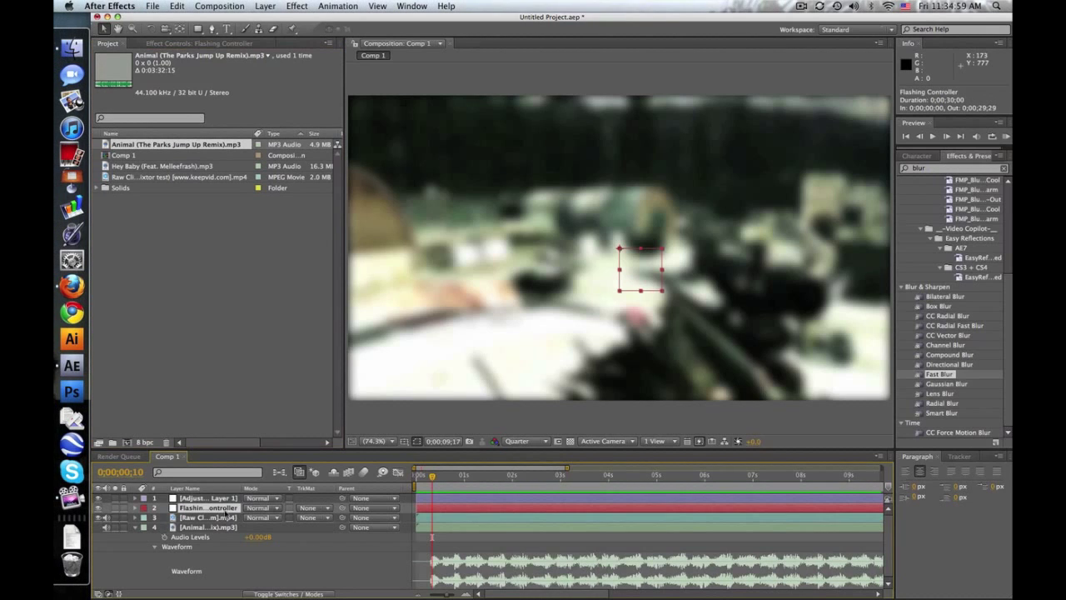
left_click(168, 47)
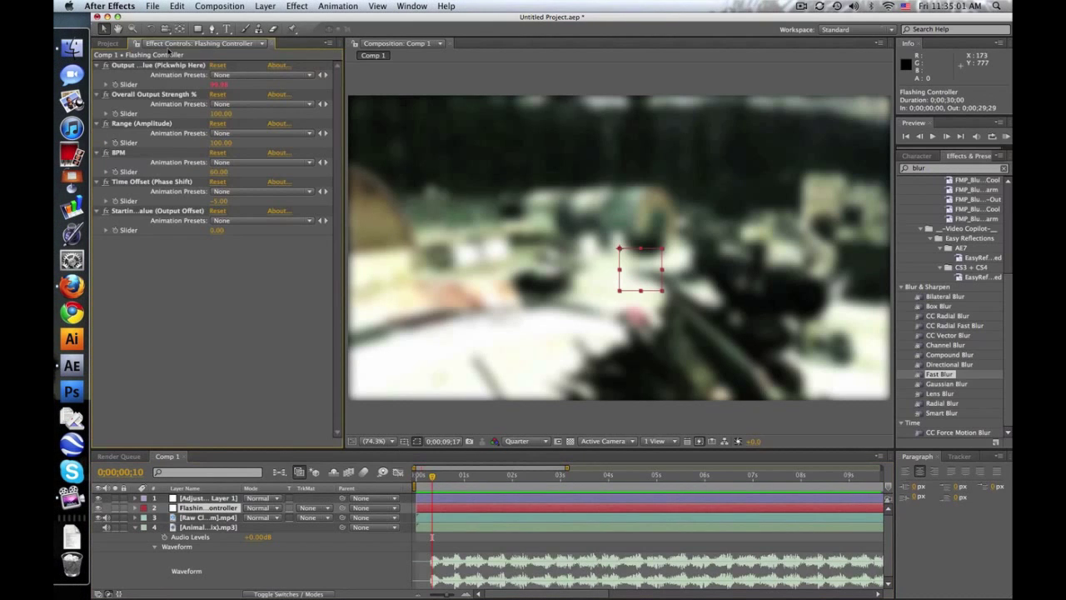
left_click(121, 158)
type("128")
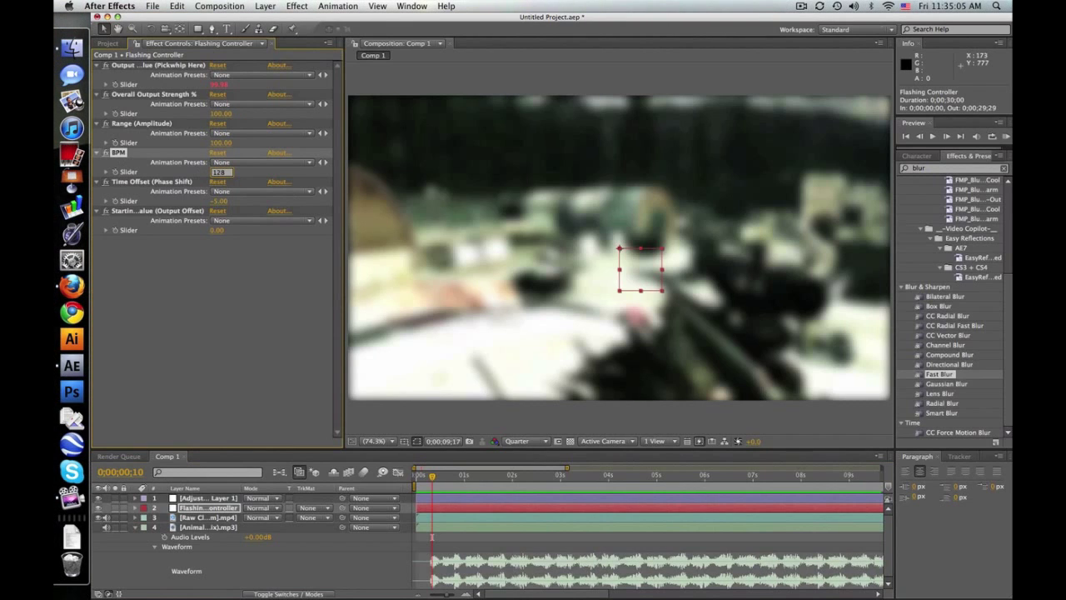
left_click(294, 280)
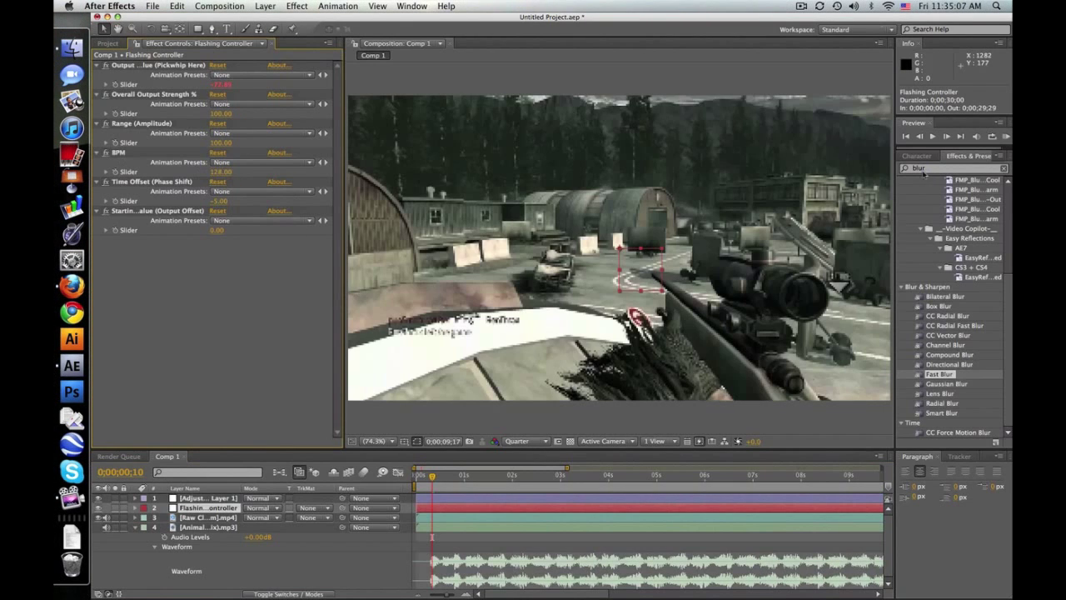
- RAM-preview the 128 BPM pulse, stop it, and show the controller's expression again
left_click(1007, 135)
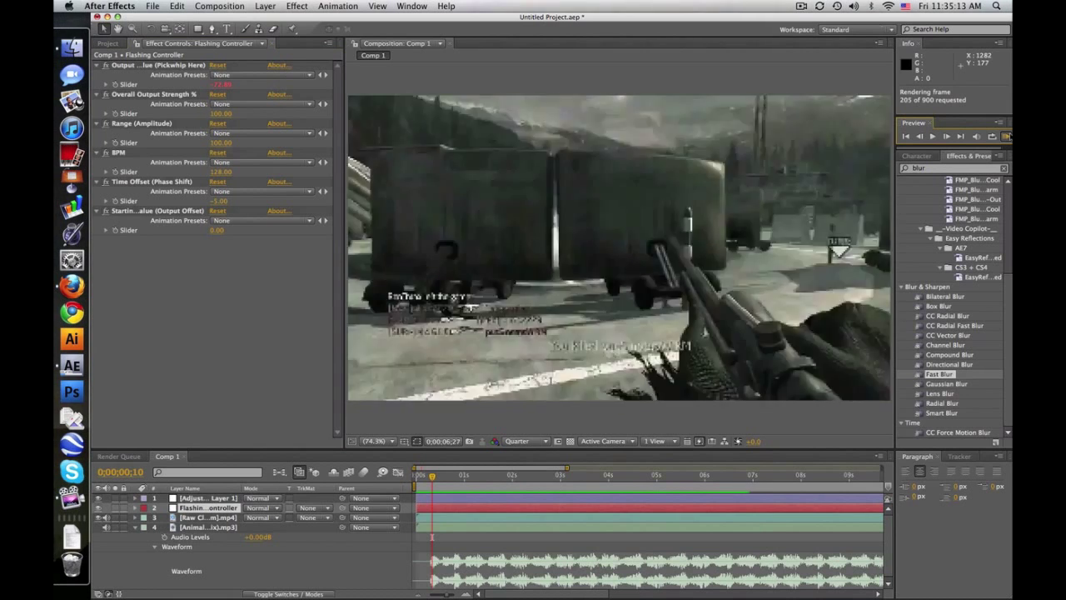
key("space")
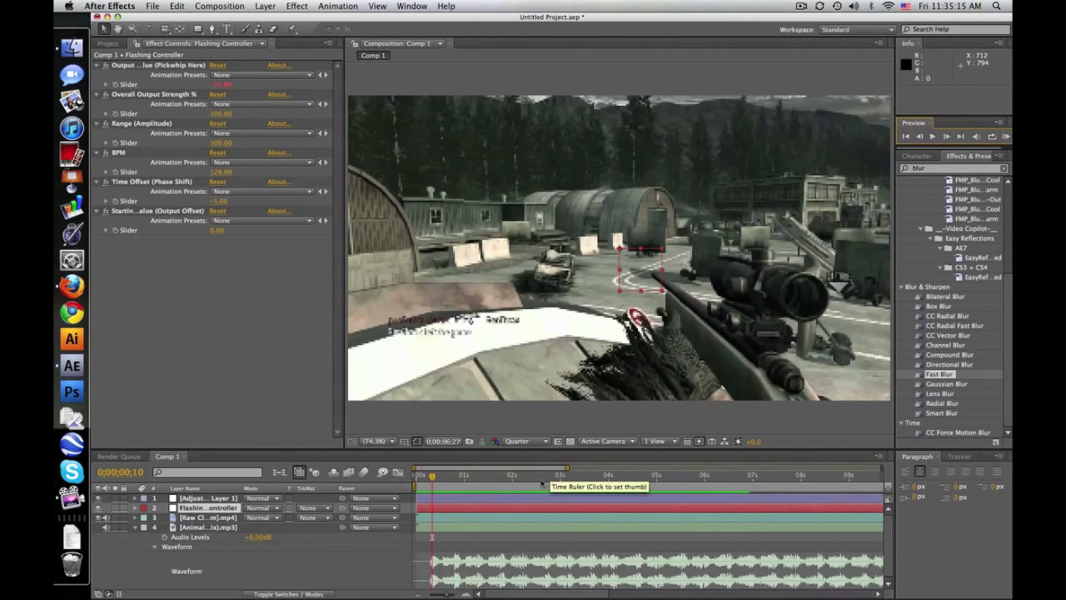
left_click(218, 507)
key("e")
key("e")
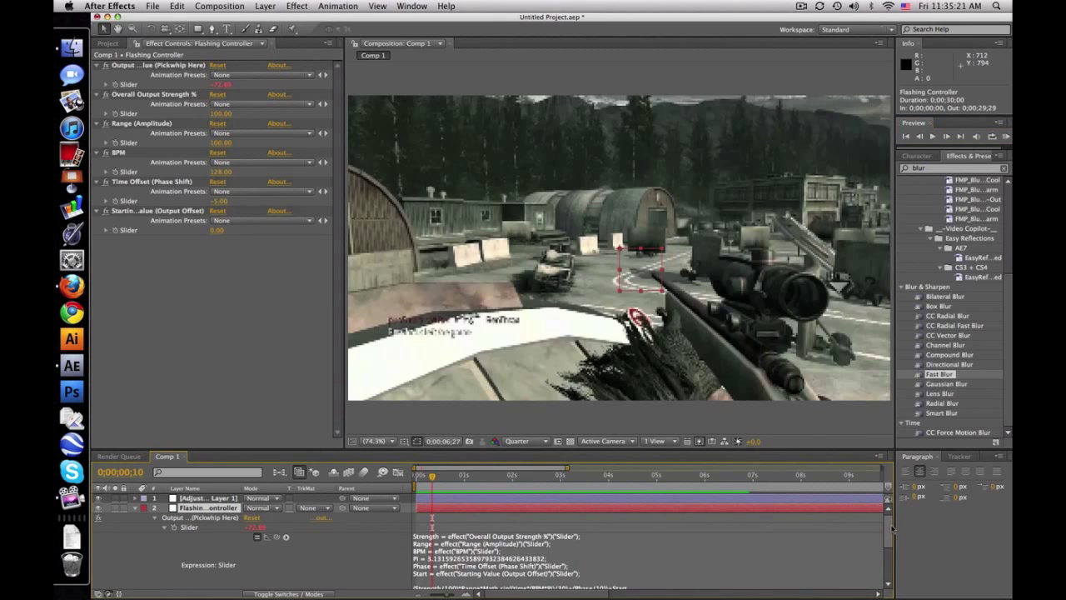
- Scrub the Time Offset (Phase Shift) slider upward and RAM-preview the realigned blur pulse
left_click(218, 200)
left_click_drag(219, 200, 227, 205)
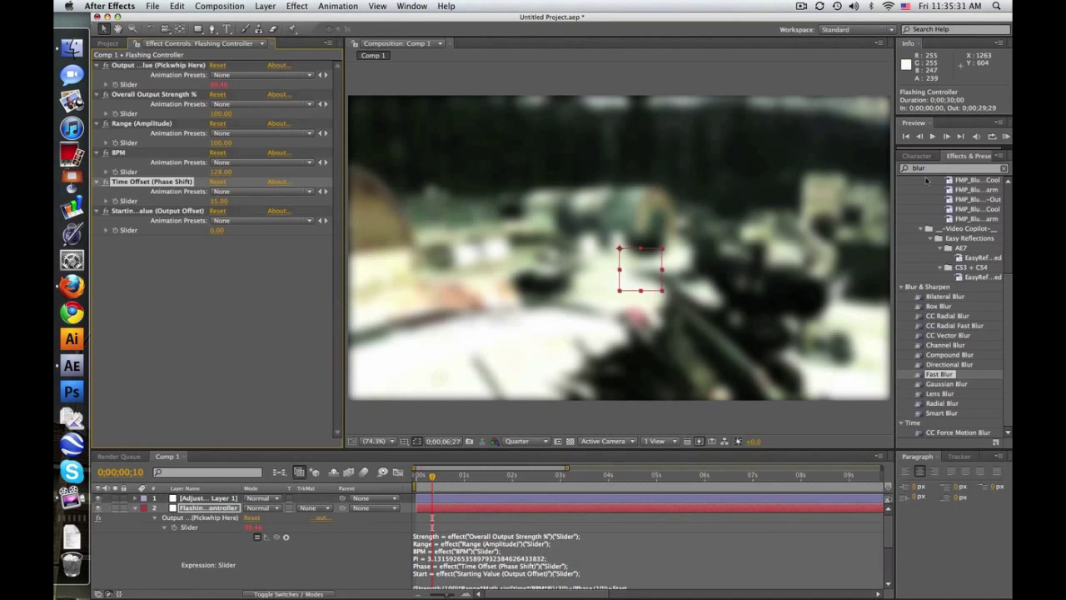
left_click(1006, 135)
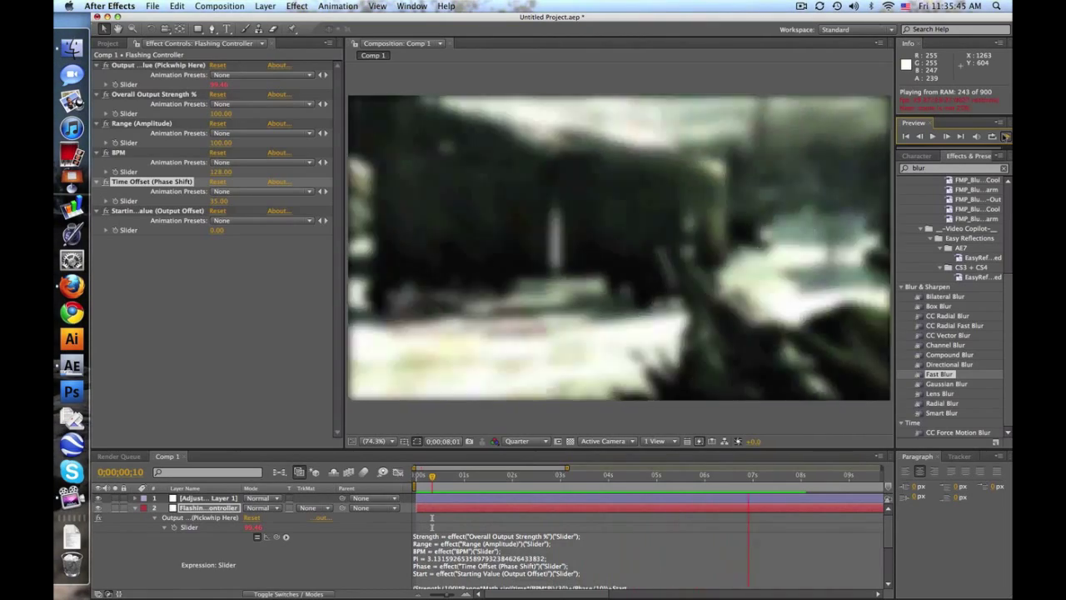
- Stop the preview, collapse the controller's properties, and park the time indicator at 0;00;01;00
left_click(1005, 136)
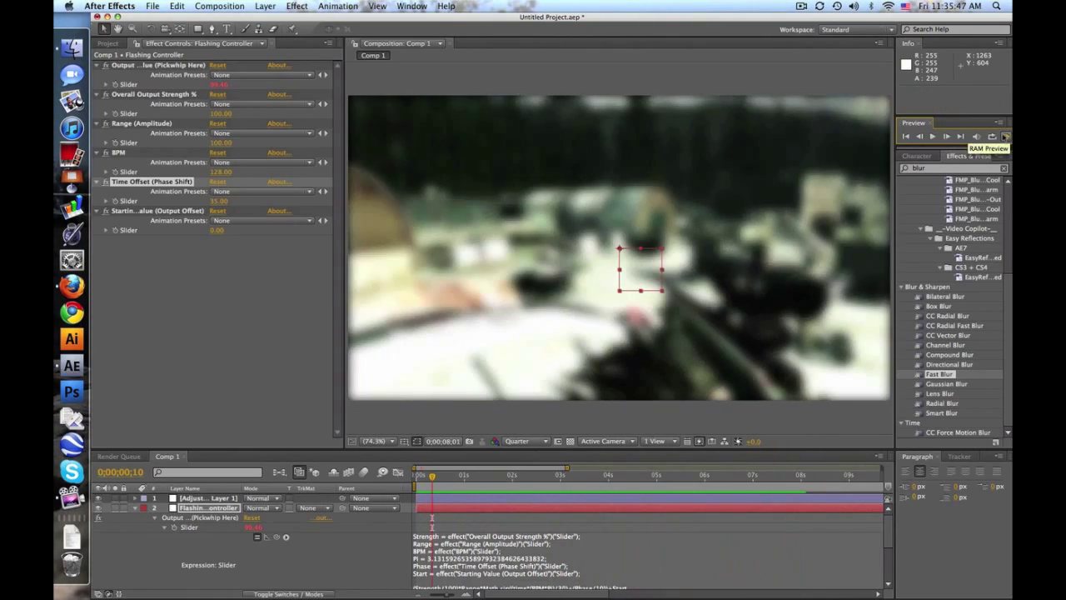
left_click(136, 507)
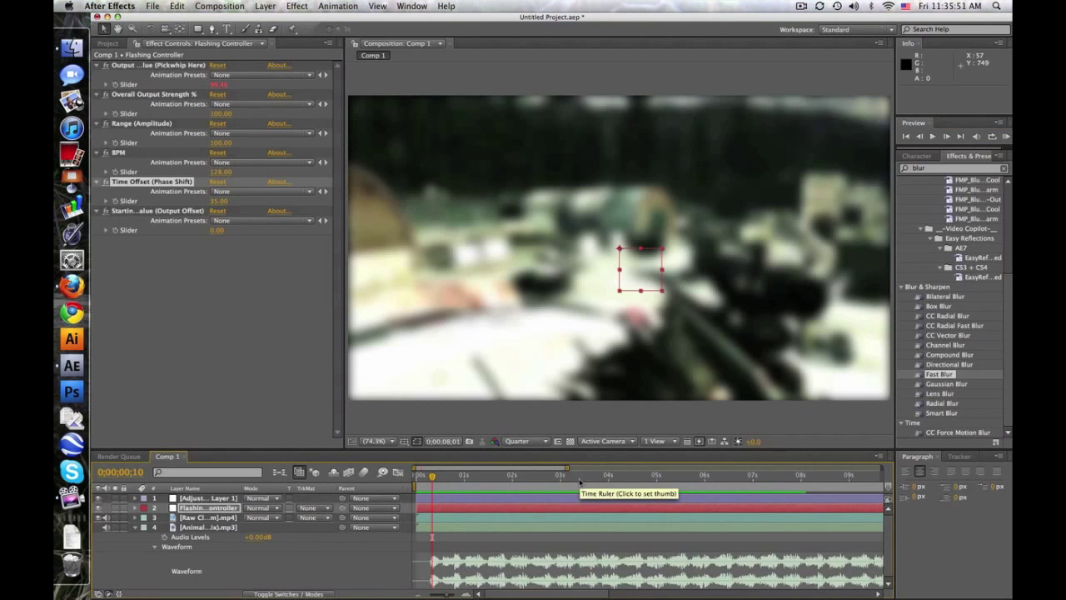
left_click(447, 476)
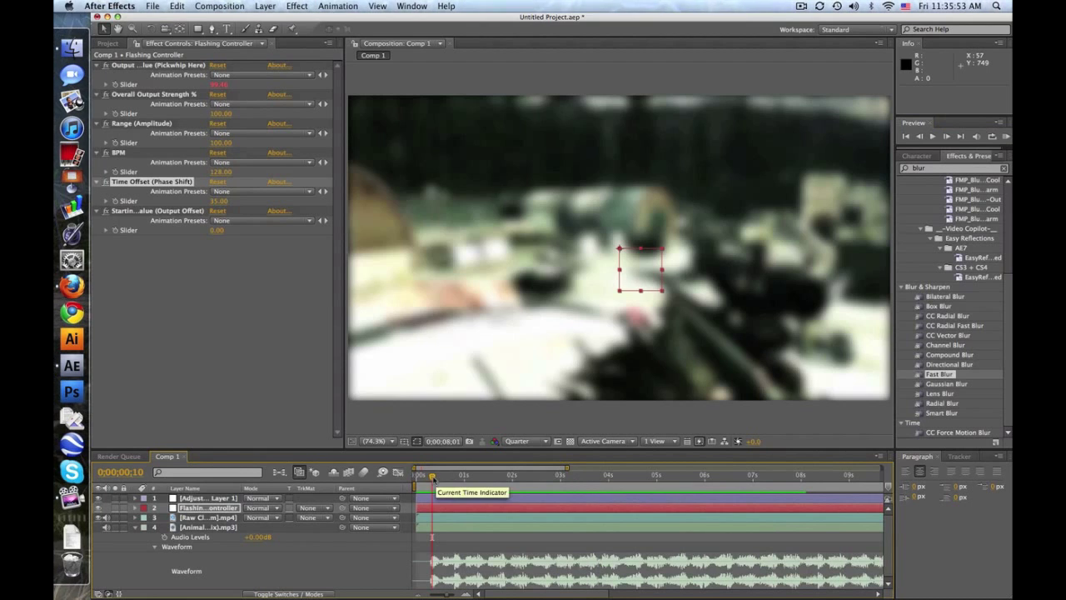
left_click_drag(446, 477, 464, 476)
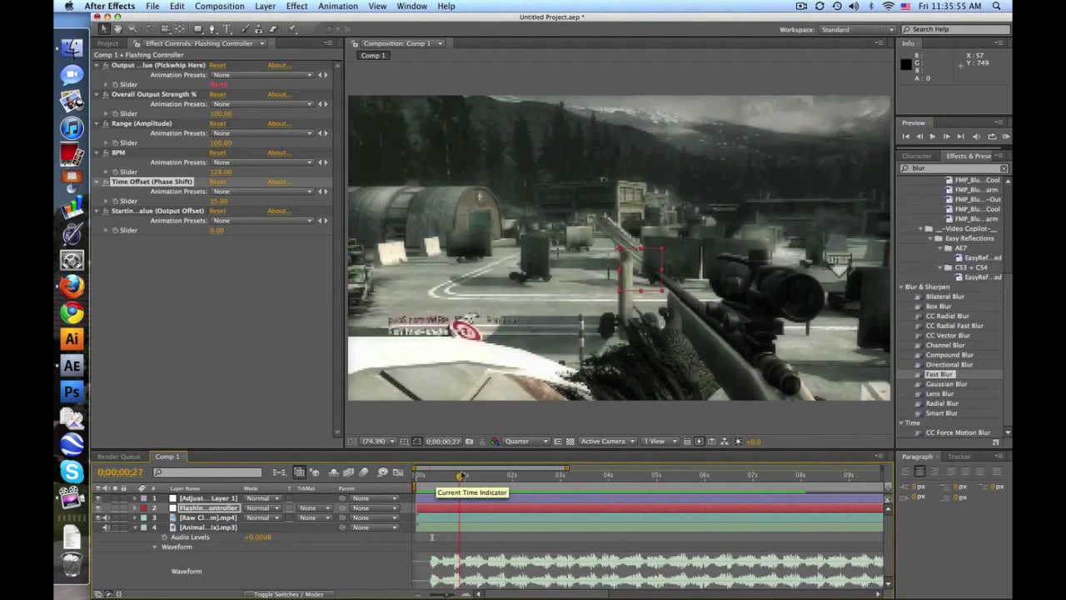
left_click(226, 510)
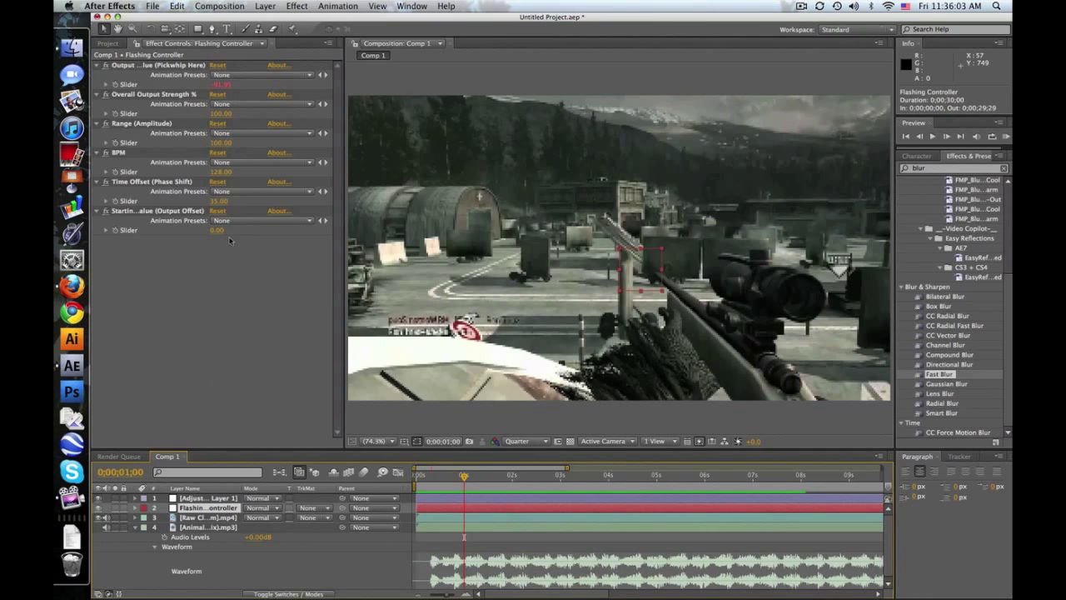
- Set Starting Value to -100 and Range (Amplitude) to 200, then RAM-preview the result
left_click(218, 231)
type("-100")
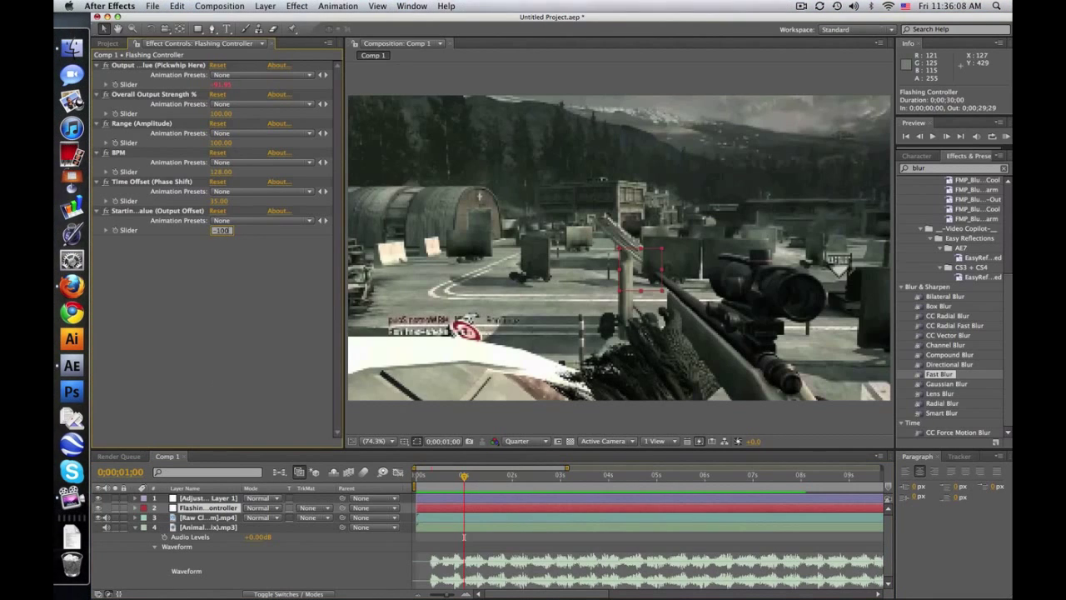
key("Return")
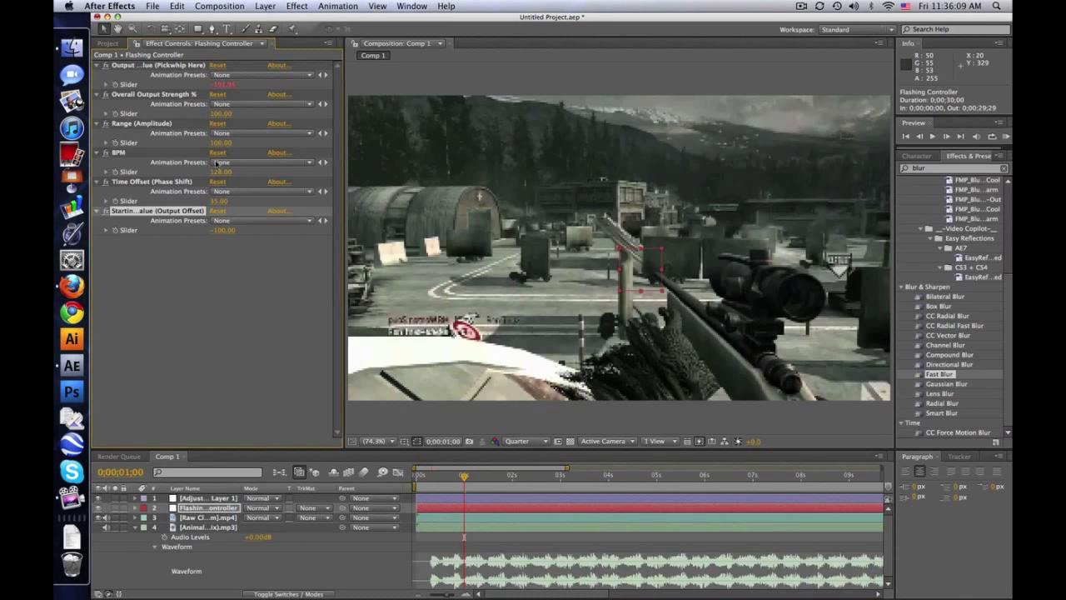
left_click(164, 127)
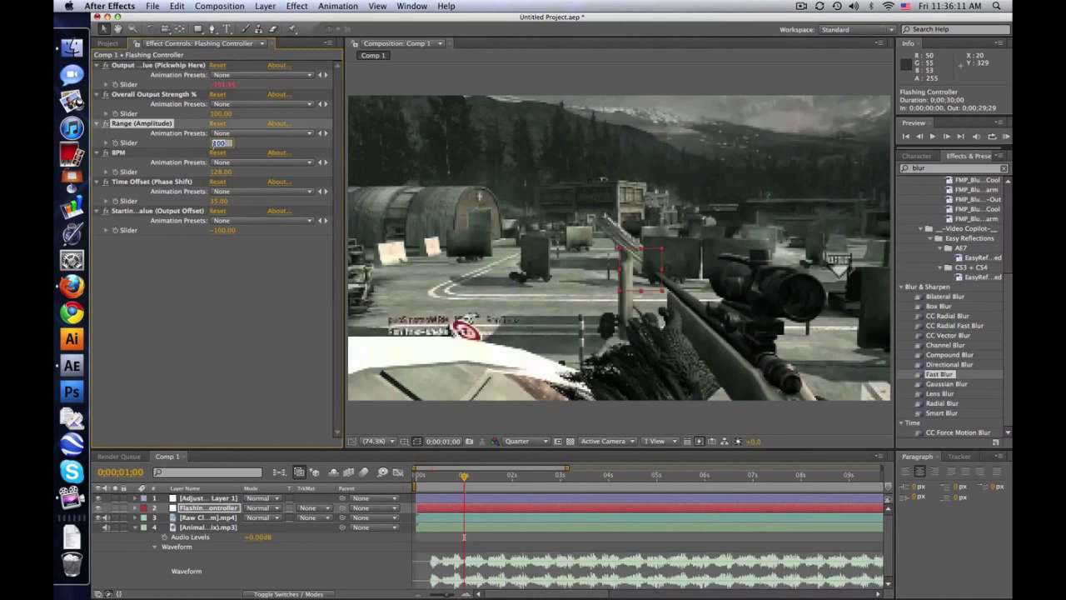
type("20")
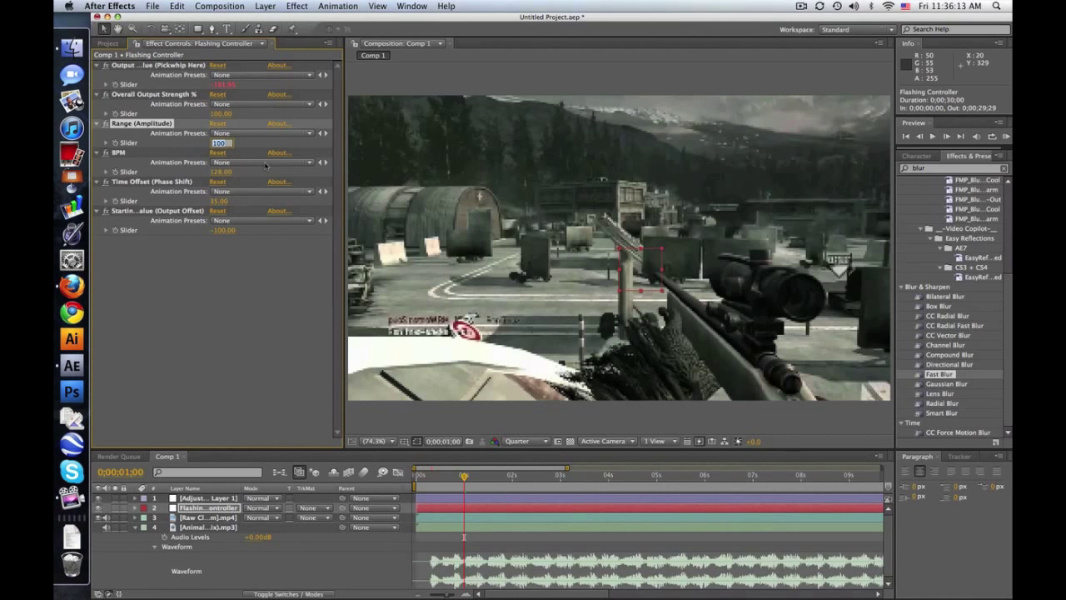
key("Return")
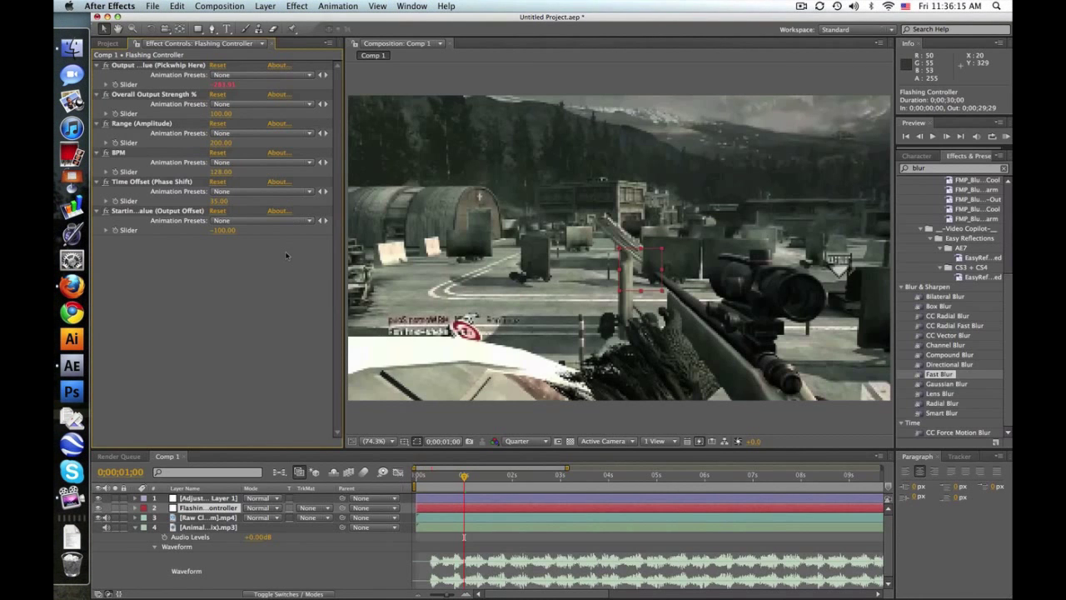
left_click(1005, 137)
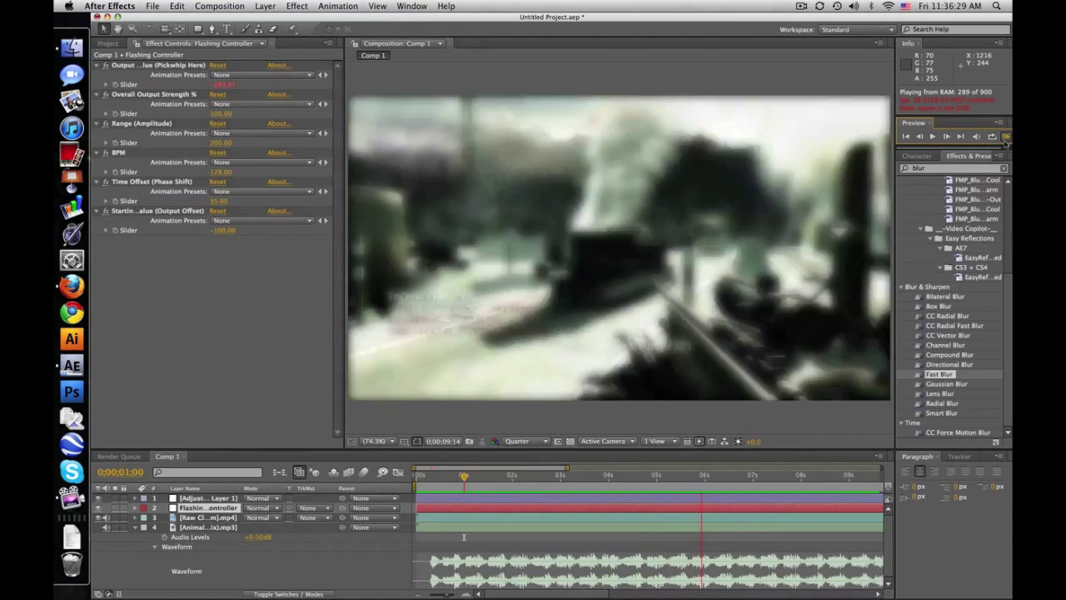
- Stop the preview and delete Curves and Fast Blur from Adjustment Layer 1
left_click(712, 369)
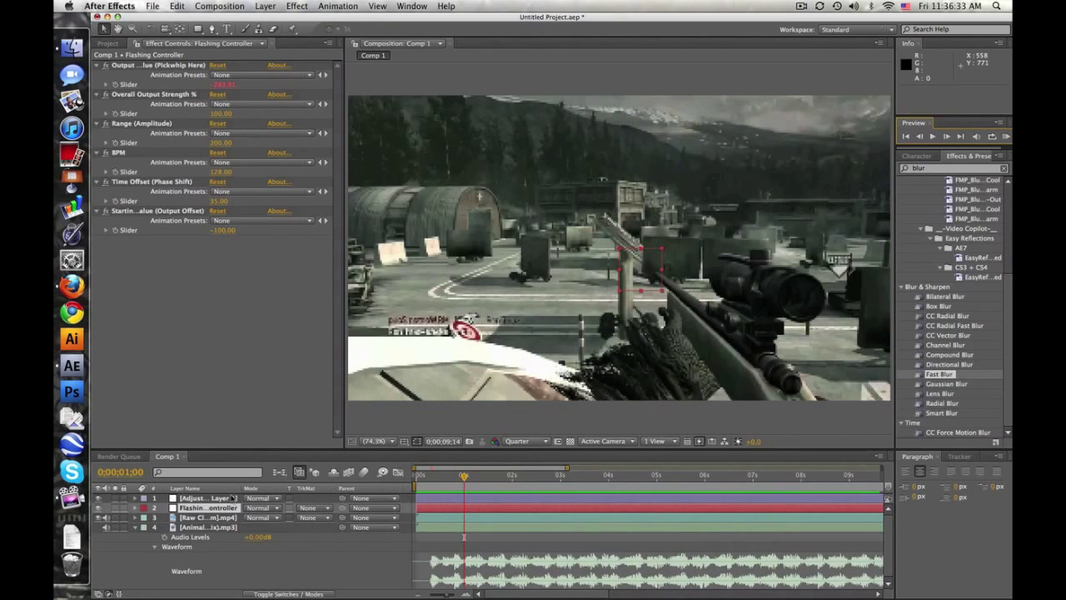
left_click(233, 497)
left_click(208, 507)
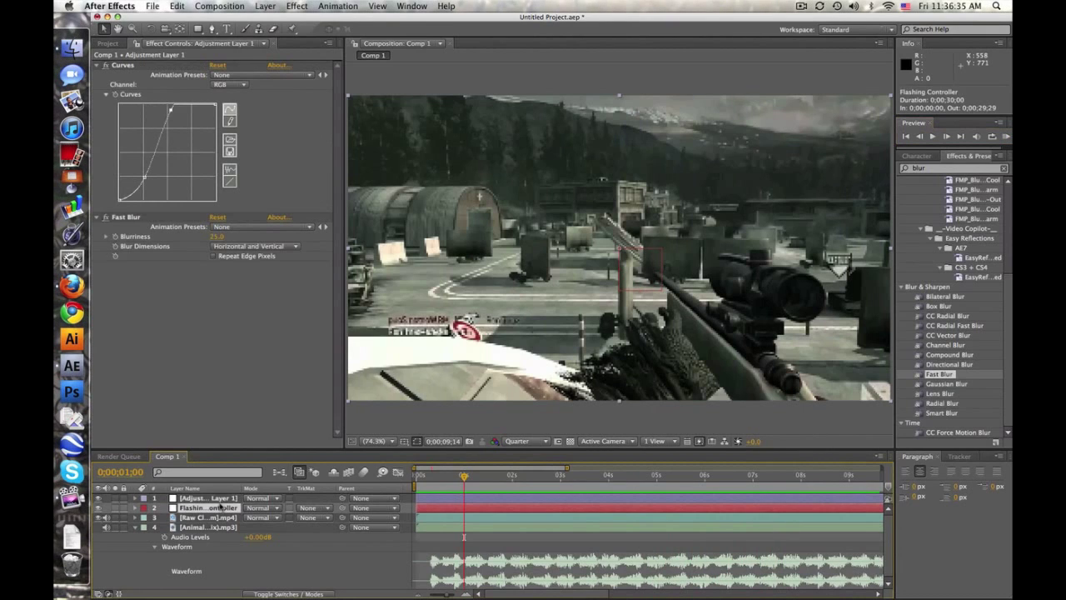
left_click(207, 499)
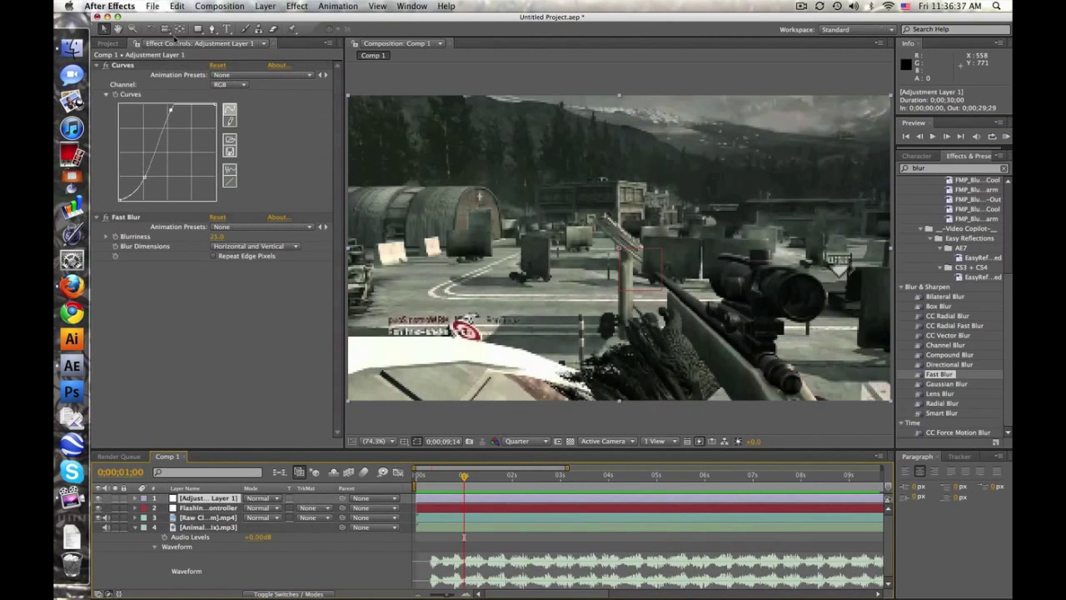
left_click(123, 65)
left_click(125, 217, "shift")
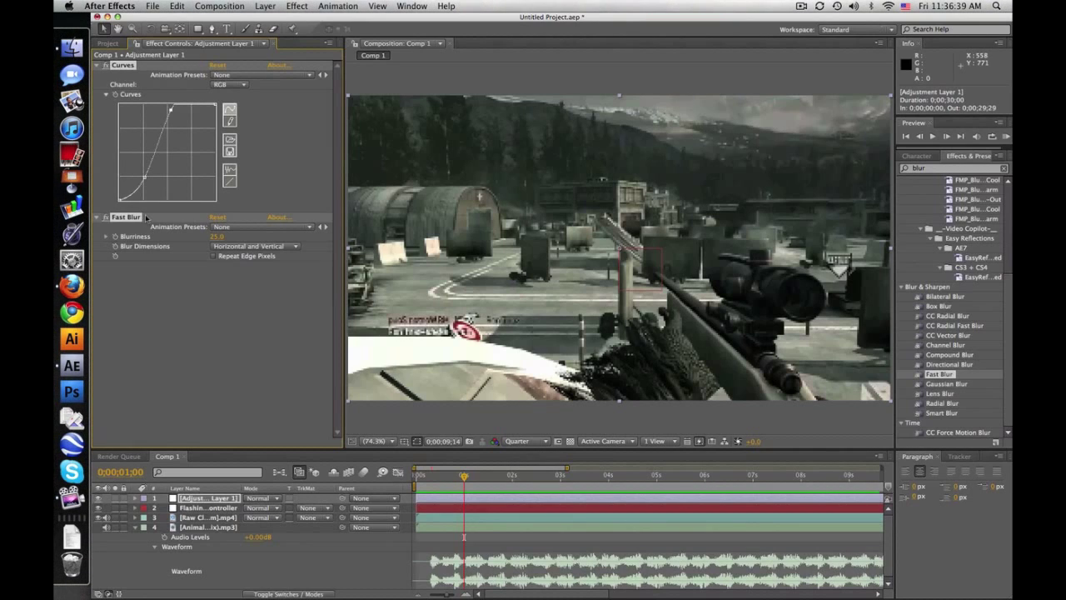
key("Delete")
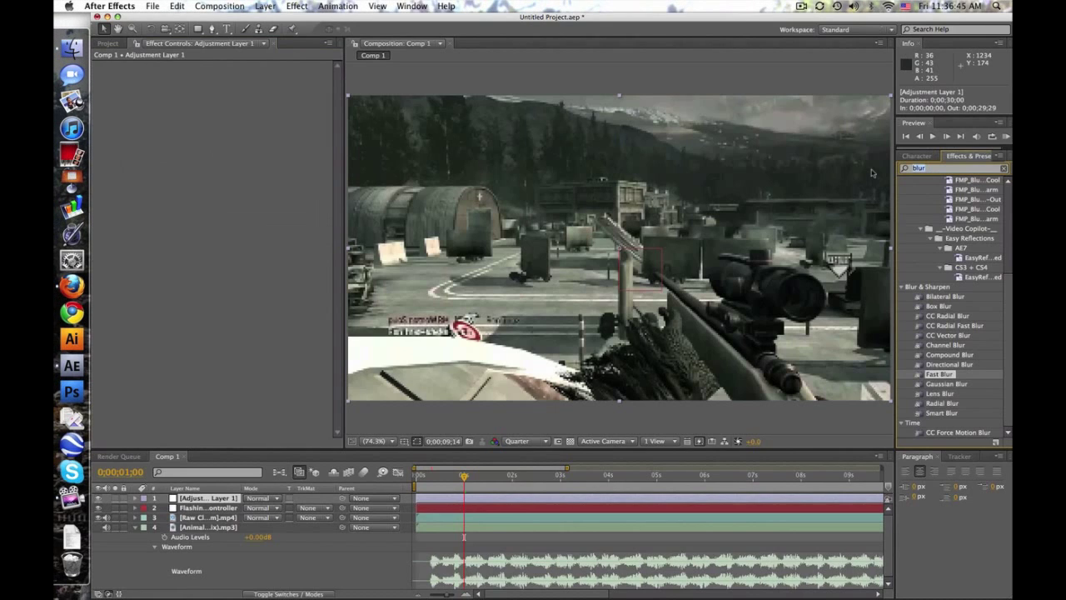
- Duplicate the Raw Clip layer and move the copy to the top of the stack
left_click(218, 519)
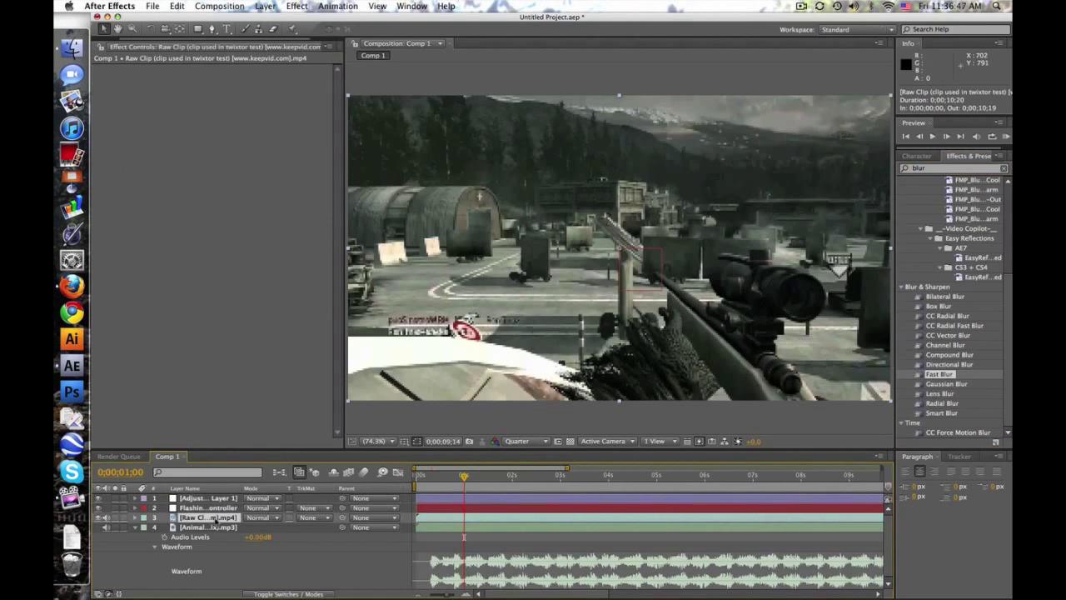
key("ctrl+d")
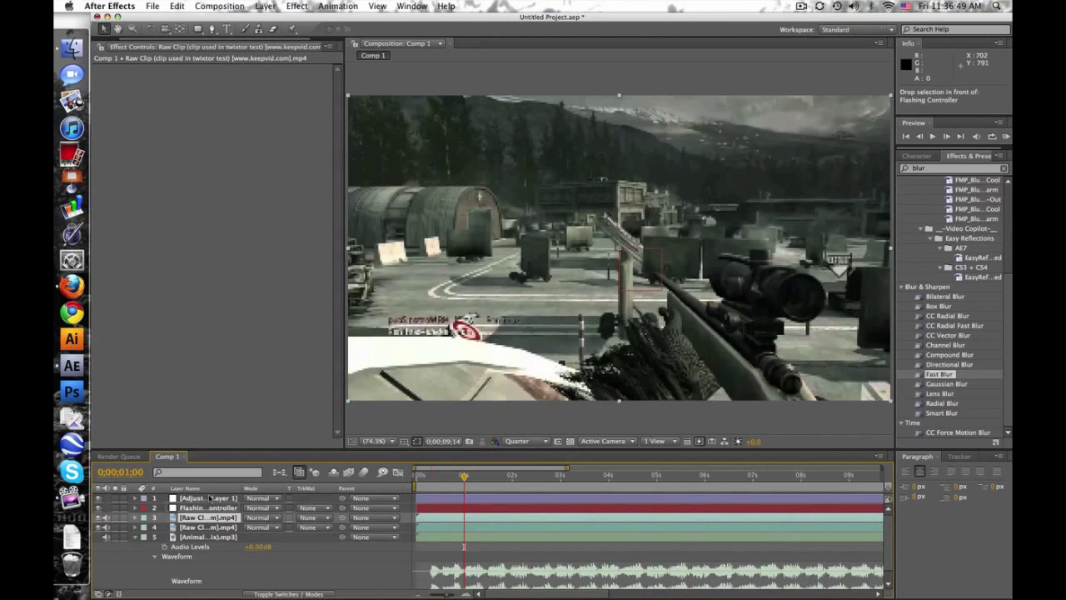
left_click_drag(215, 518, 213, 493)
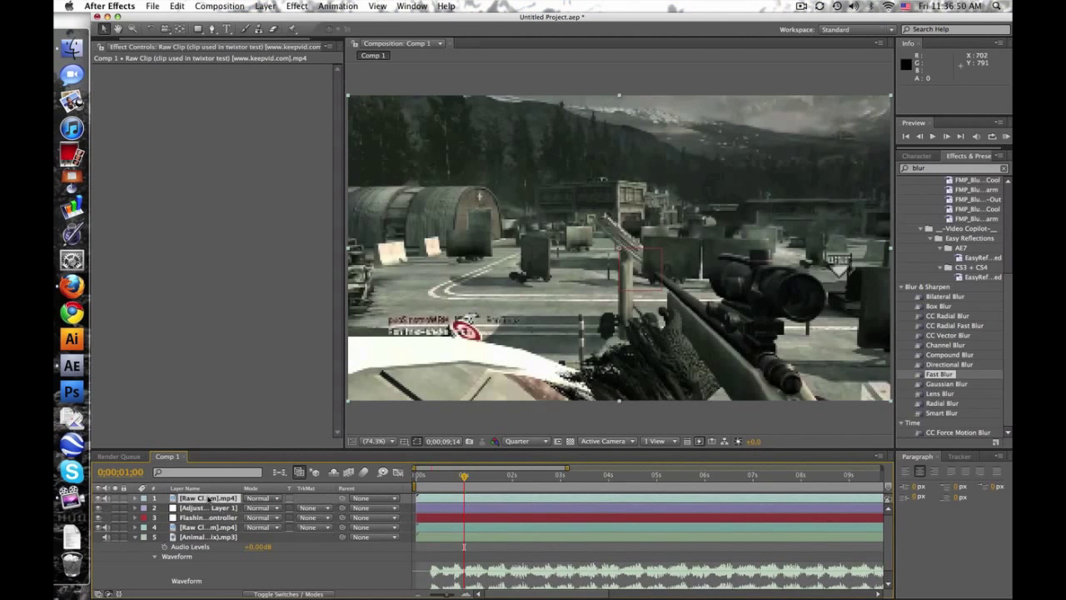
- Give the top copy an inverted Find Edges effect, then search effects for 'satu'
left_click(939, 169)
type("find")
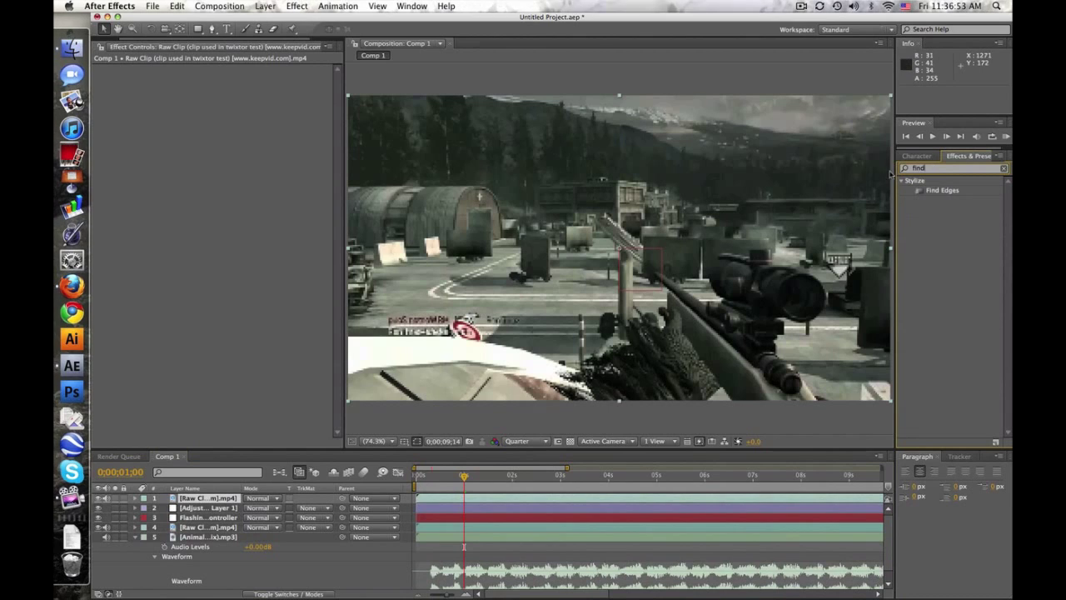
mouse_move(942, 190)
left_mouse_down()
mouse_move(247, 497)
mouse_move(198, 498)
left_mouse_up()
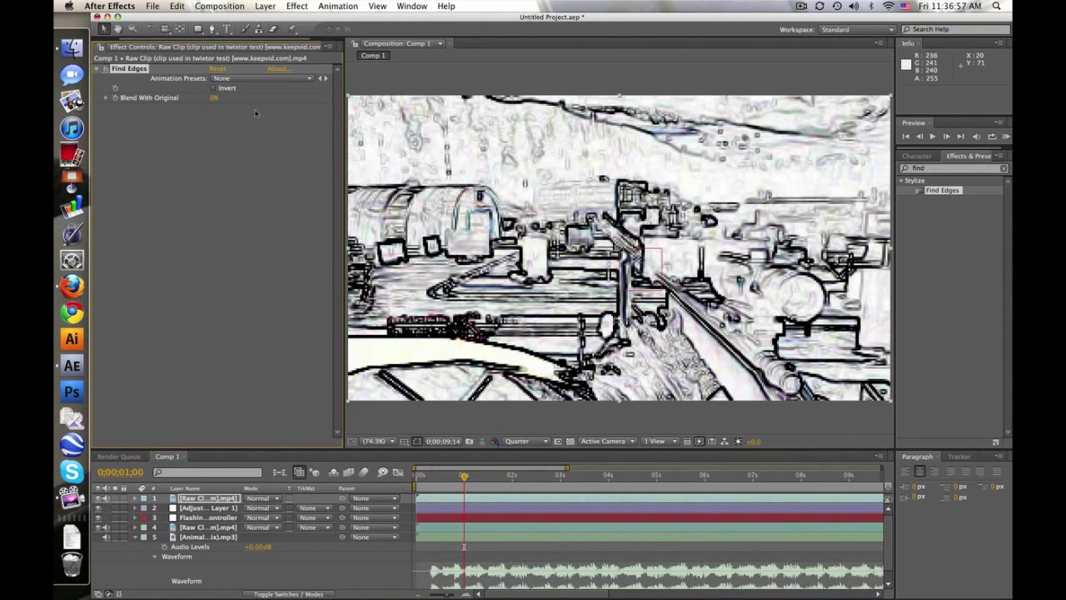
left_click(214, 89)
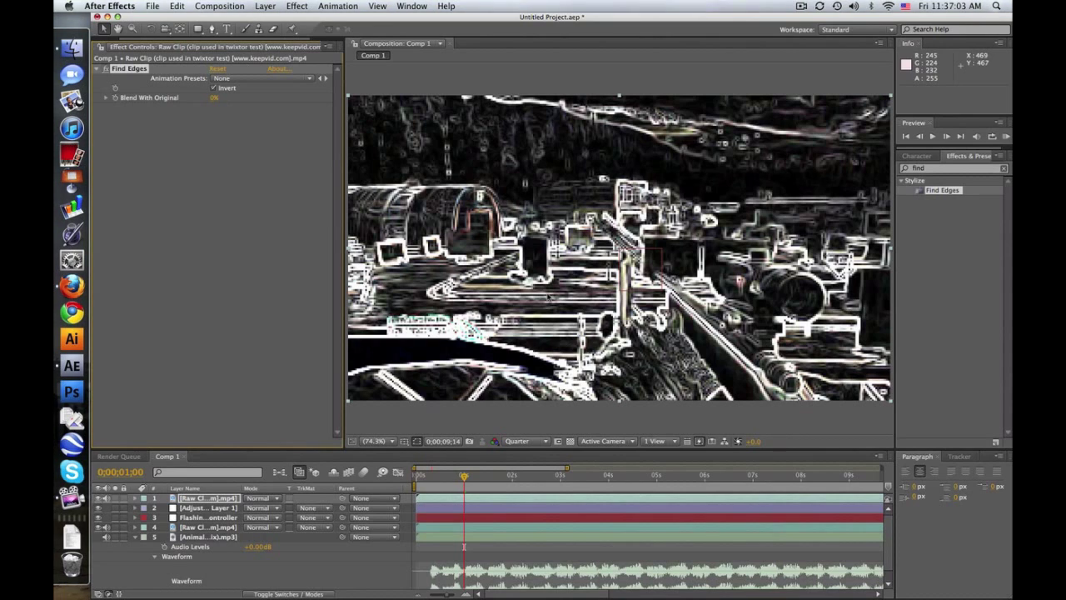
left_click(99, 498)
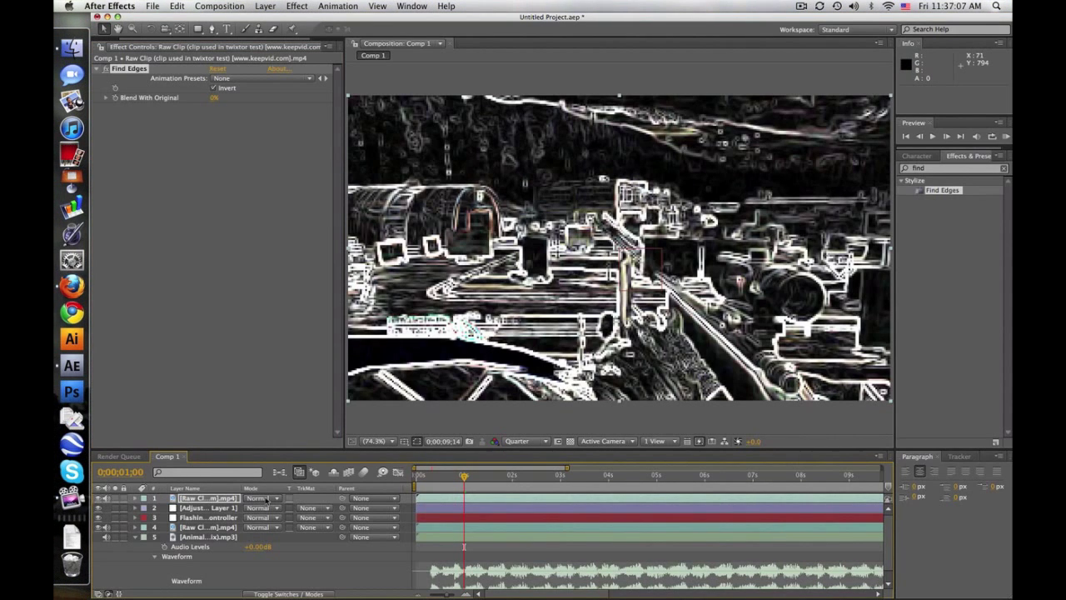
left_click(934, 169)
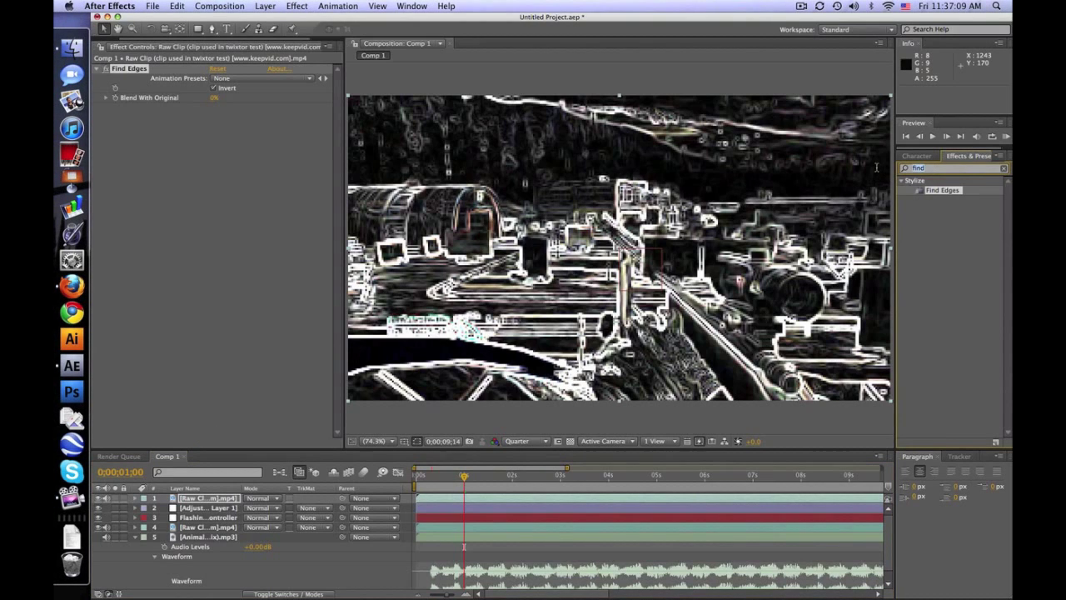
type("satu")
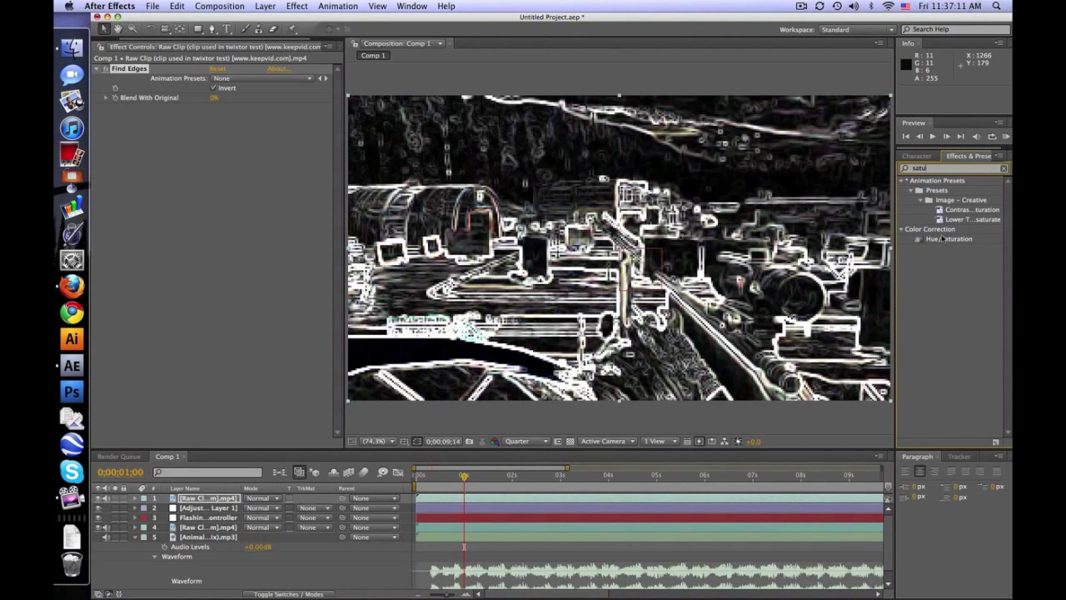
- Apply Hue/Saturation above Find Edges at Master Saturation 100, with viewer resolution Full
left_click_drag(941, 239, 144, 70)
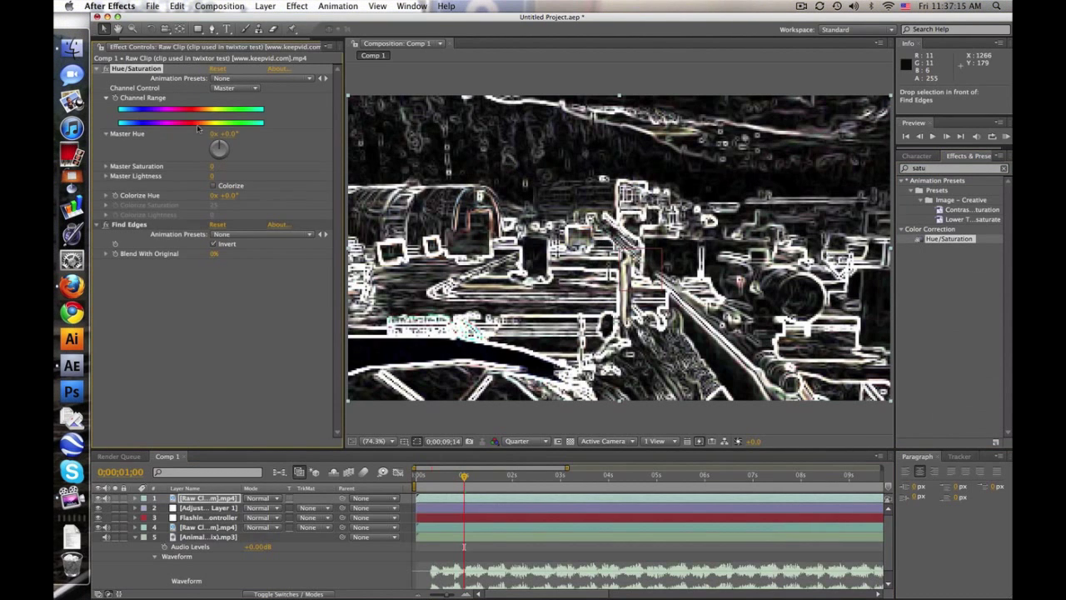
left_click_drag(212, 168, 299, 162)
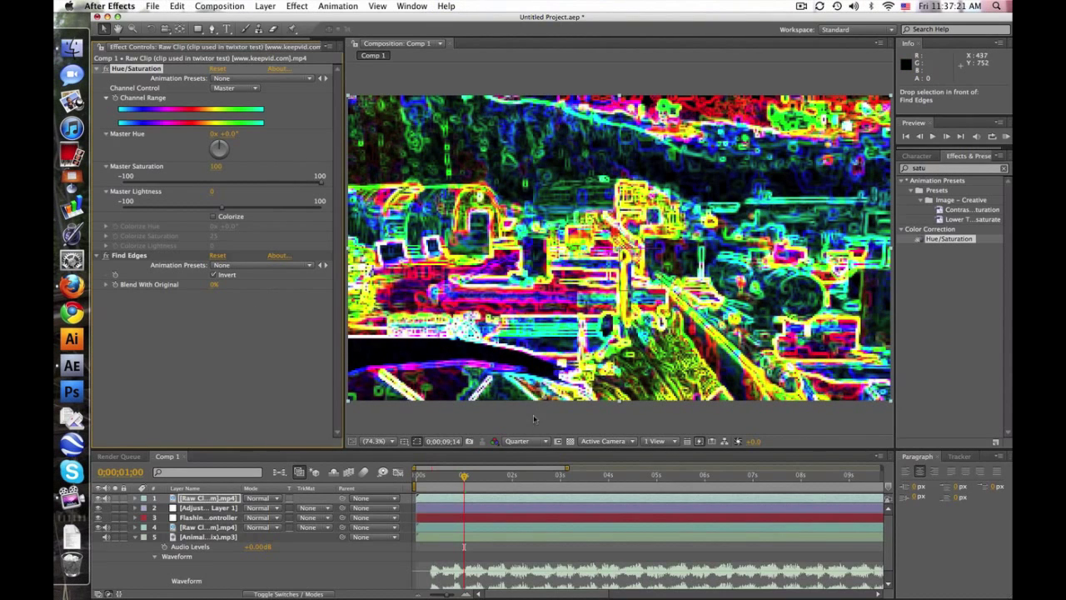
left_click(525, 441)
left_click(519, 467)
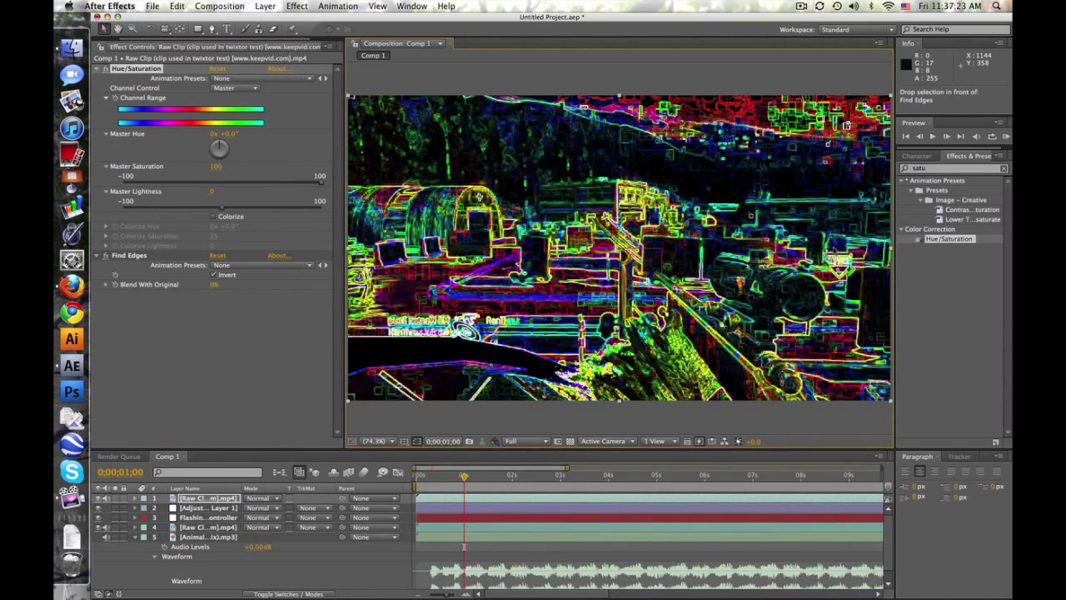
left_click(950, 168)
key("BackSpace")
key("BackSpace")
key("BackSpace")
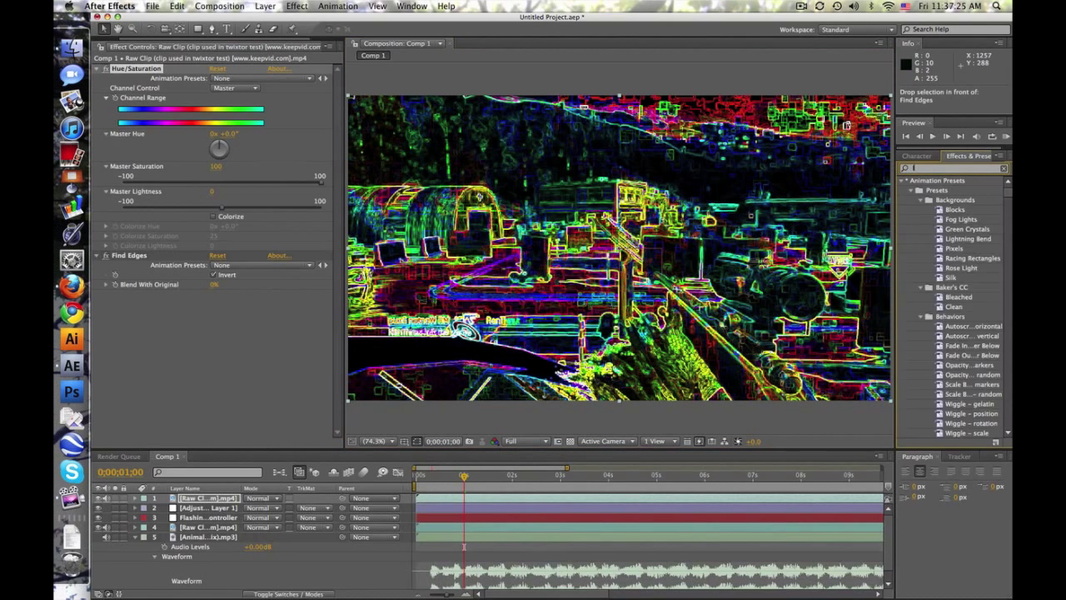
- Apply Levels to the top clip with Input Black 81 and Input White 205
type("level")
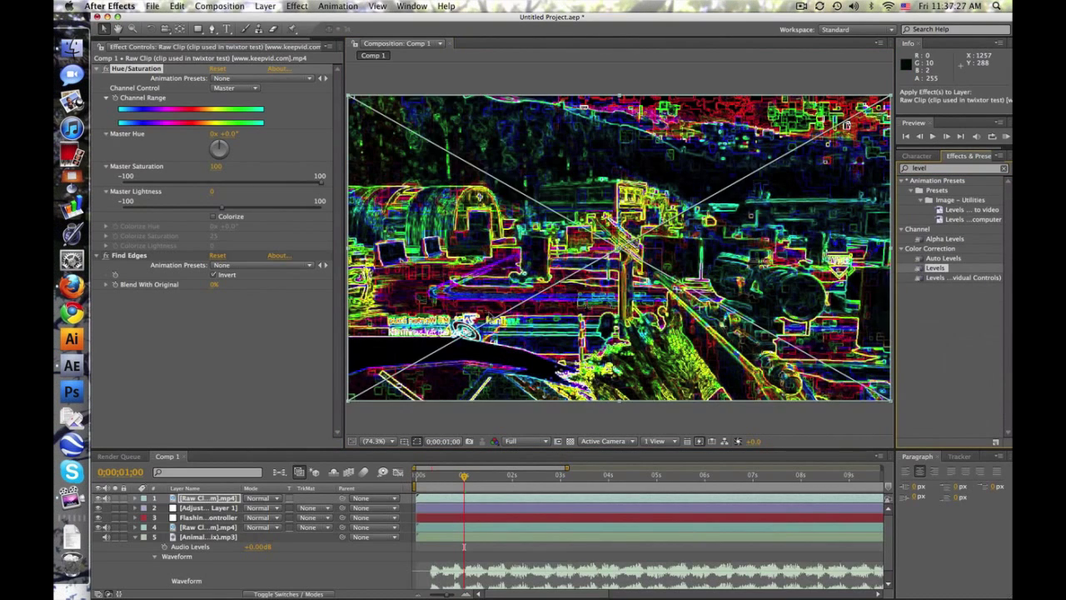
left_click_drag(936, 268, 143, 376)
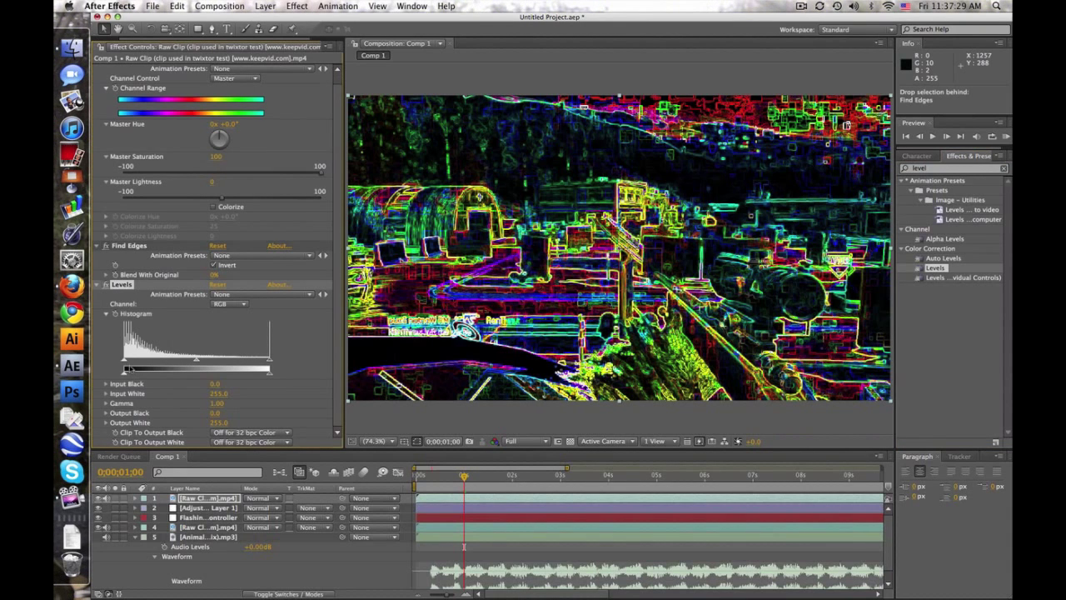
left_click_drag(138, 364, 169, 364)
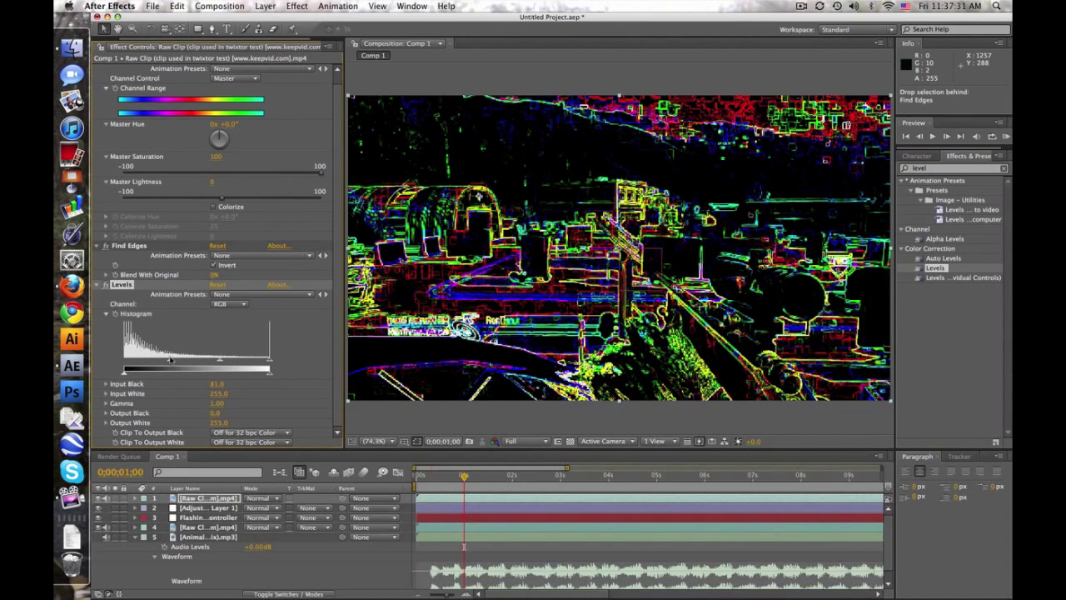
left_click_drag(270, 364, 242, 364)
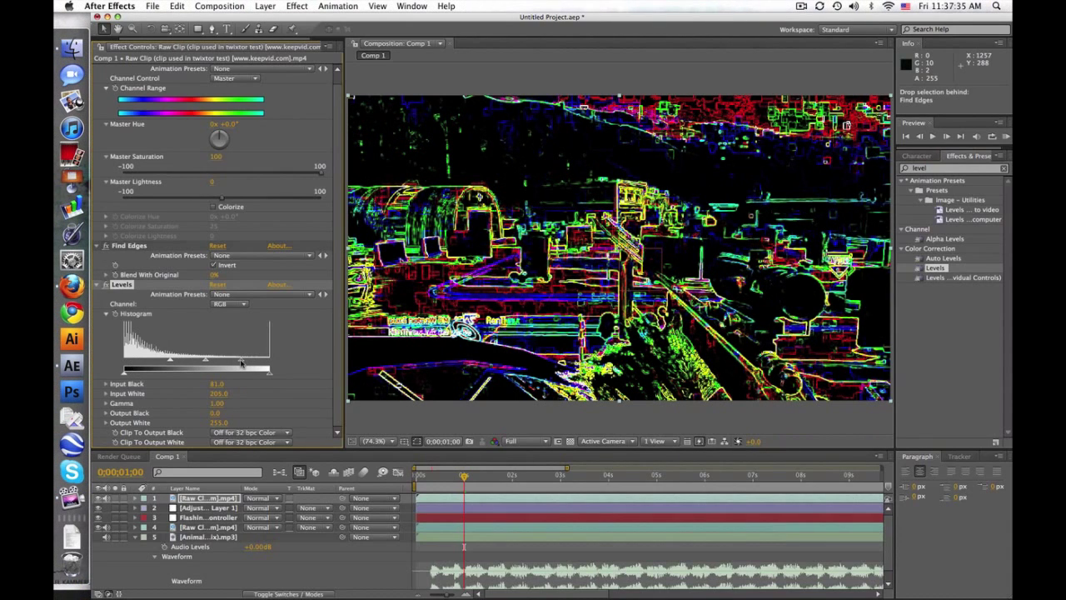
- Set the top clip's blend mode to Add and show its Opacity property
left_click(277, 499)
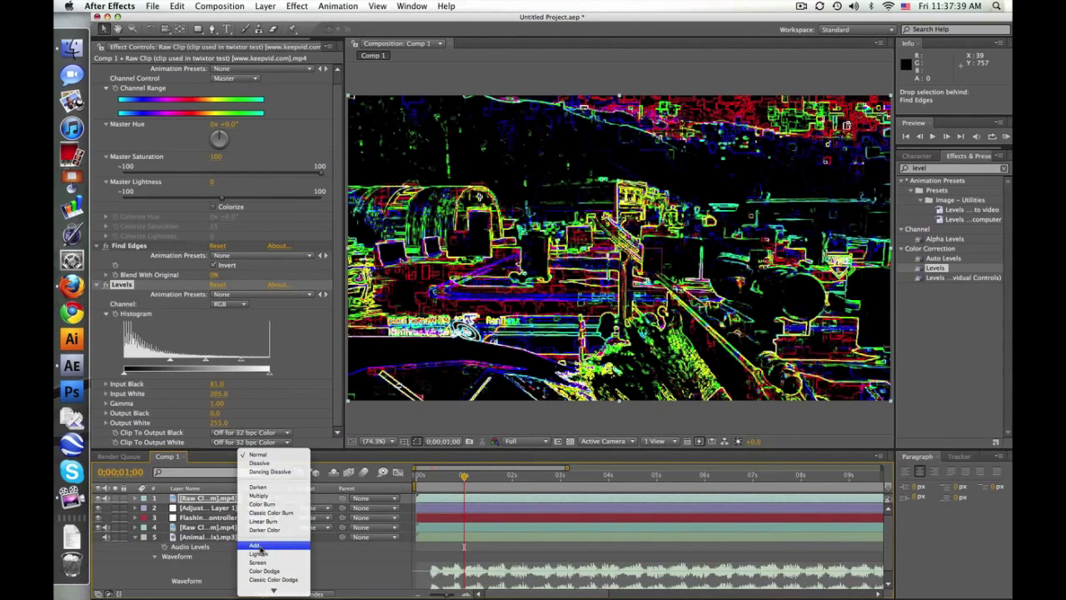
left_click(260, 545)
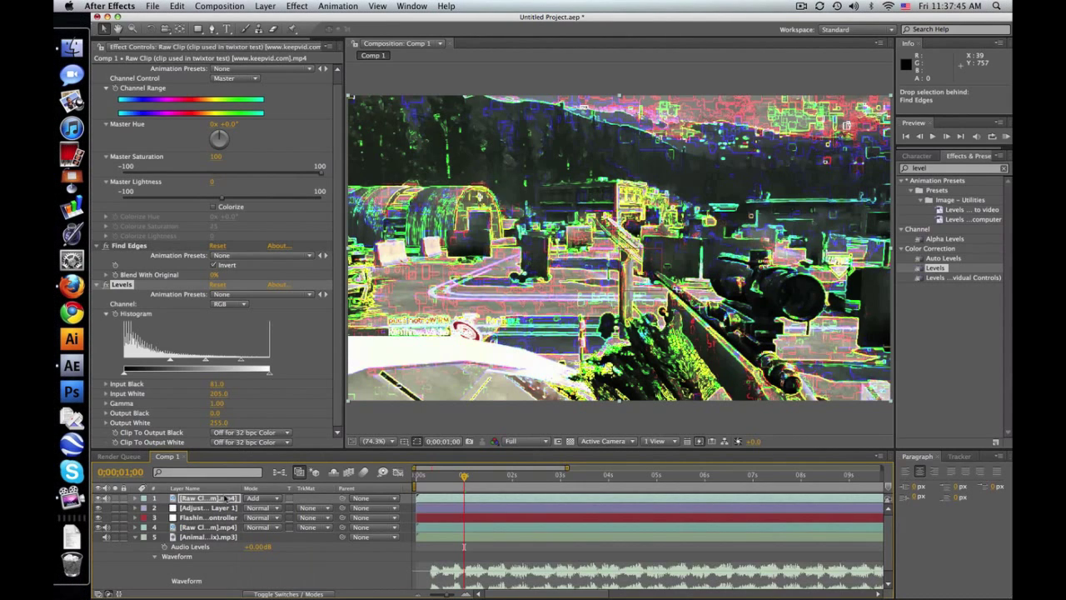
left_click(218, 507)
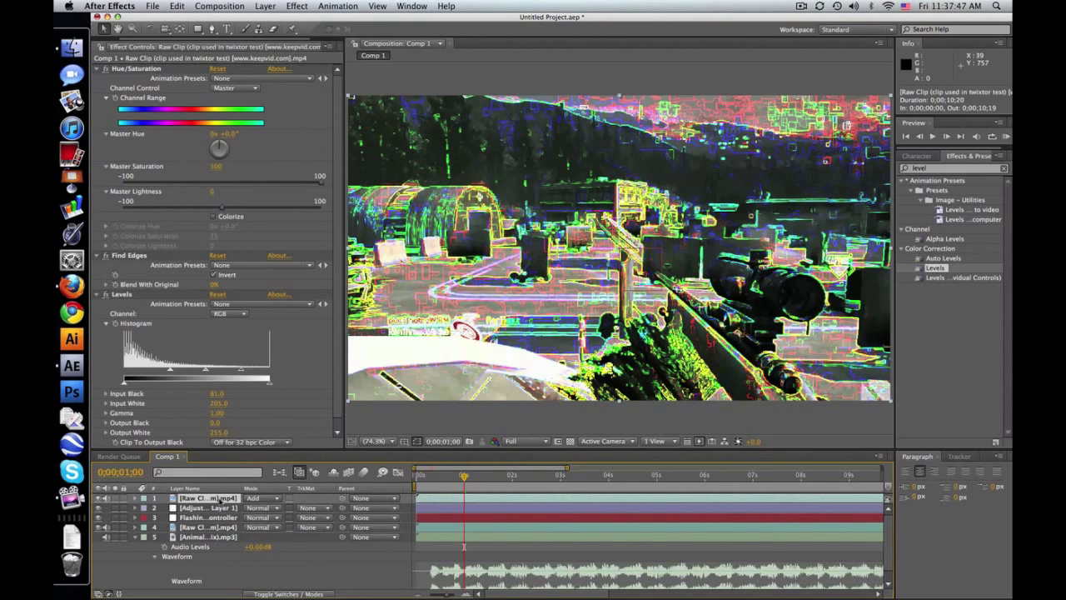
key("t")
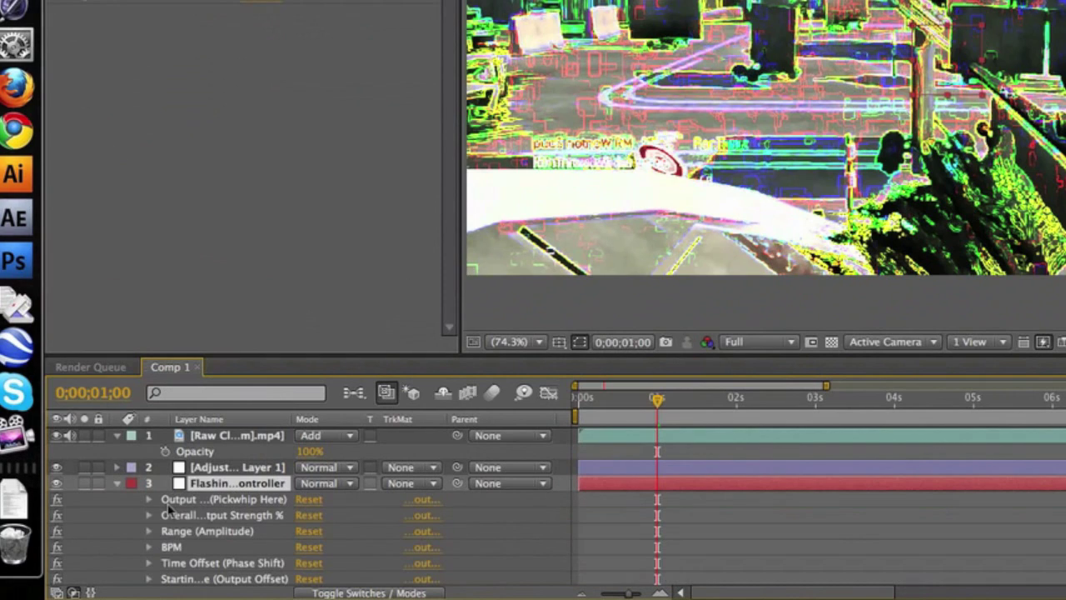
- Link the edge clip's Opacity by expression to the Flashing Controller's Output slider
left_click(148, 500)
left_click(208, 515)
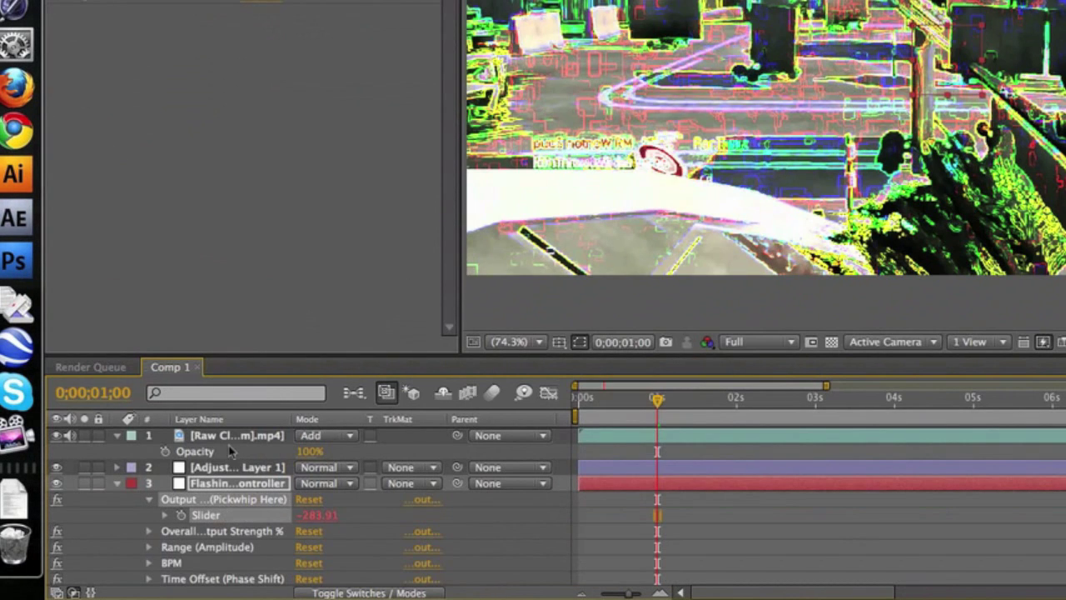
left_click(166, 451, "alt")
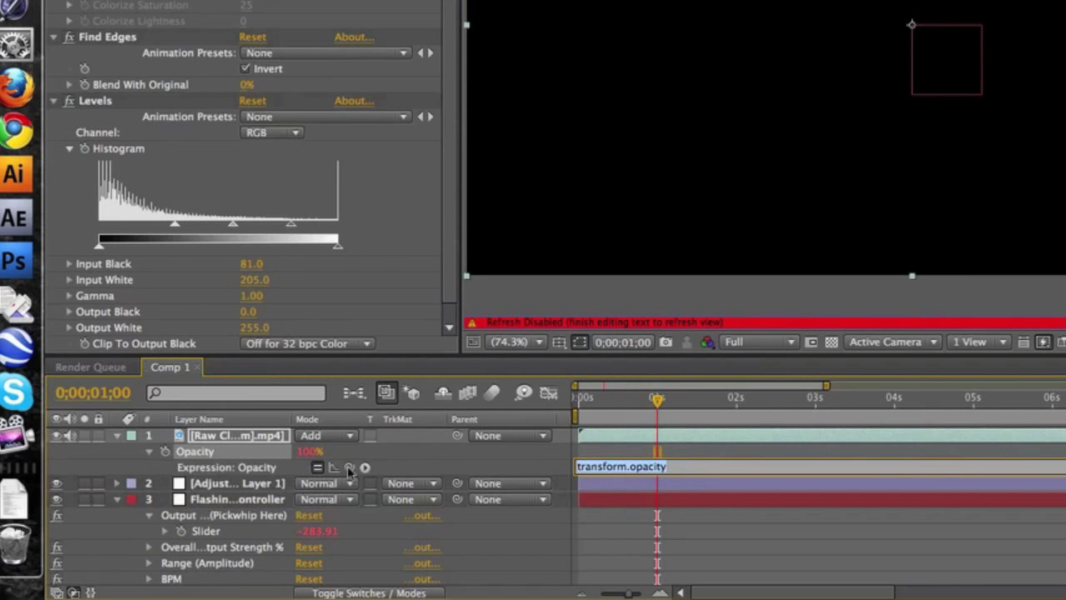
left_click_drag(349, 469, 206, 531)
left_click(658, 408)
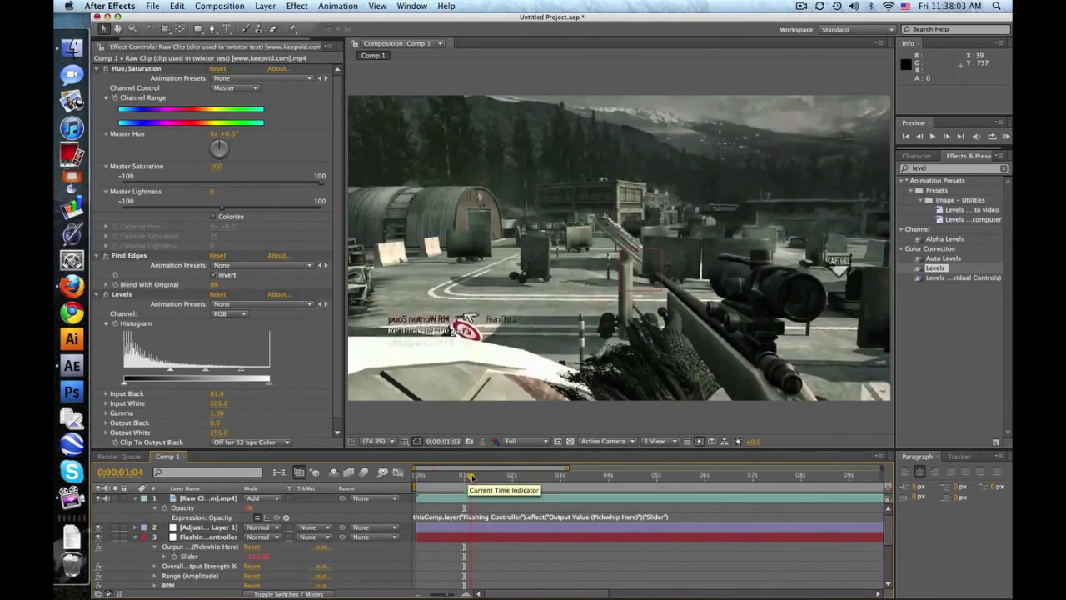
- Scrub to about two seconds, RAM-preview the flashing, and set preview resolution to Quarter
left_click_drag(463, 477, 500, 477)
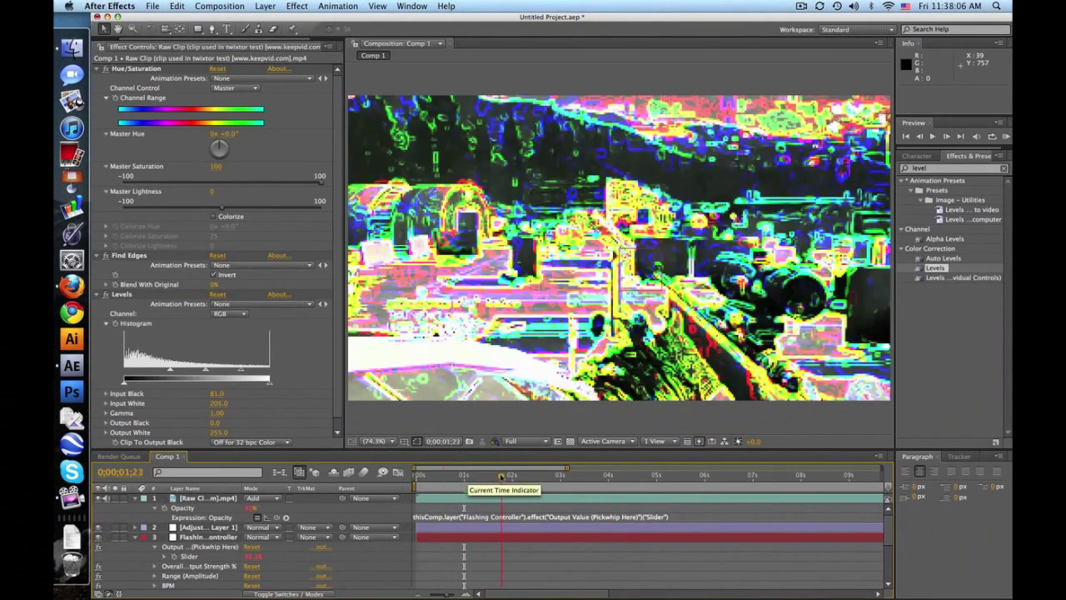
left_click_drag(501, 476, 528, 476)
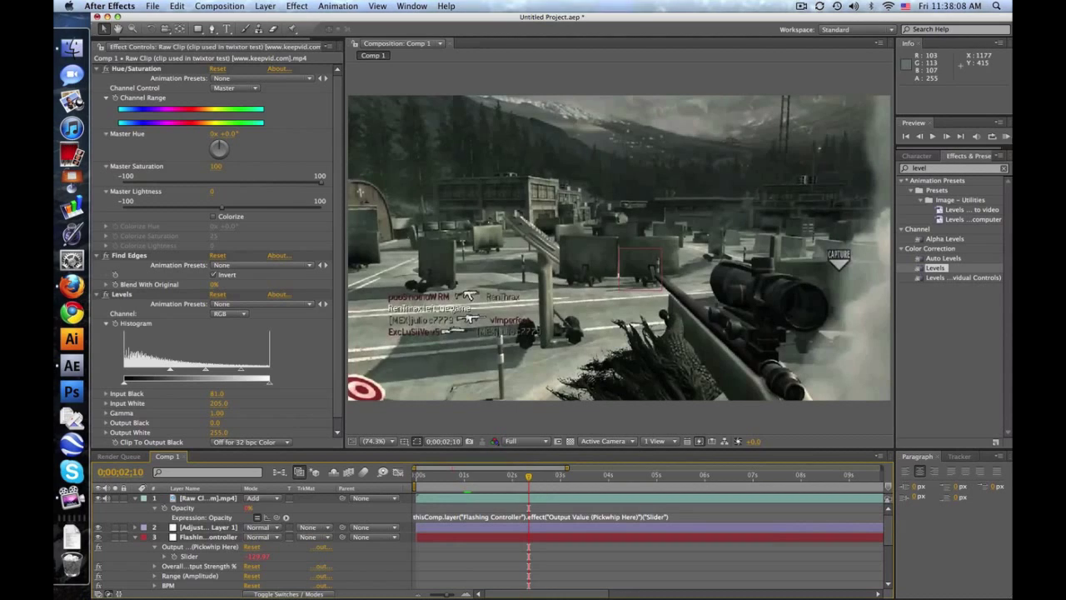
left_click(1005, 136)
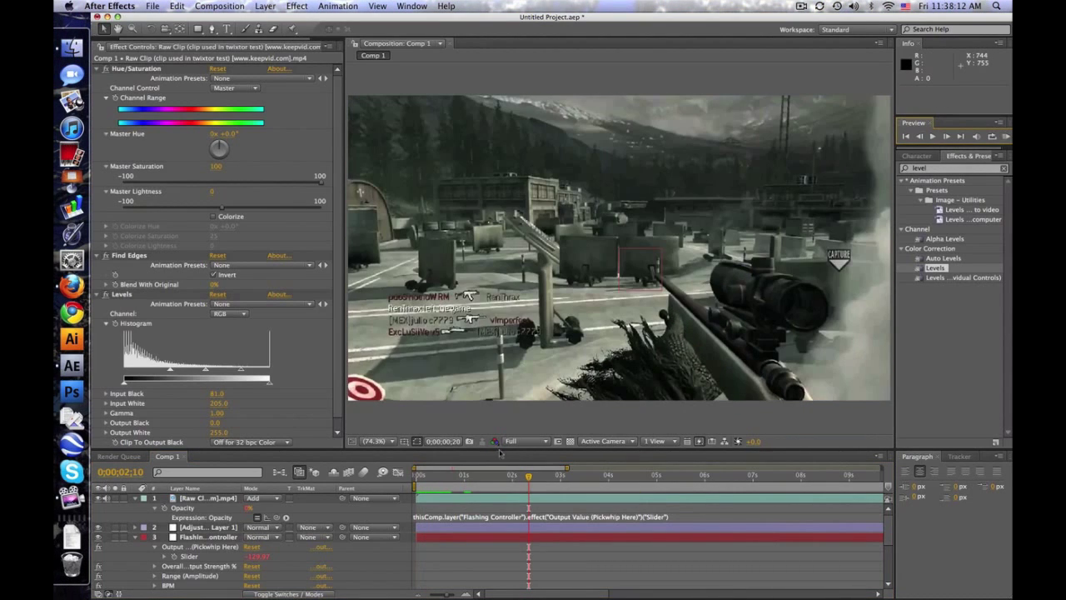
left_click(523, 441)
left_click(522, 503)
- Run and stop a RAM preview, collapse the Flashing Controller, and select the top edge layer
left_click(1005, 136)
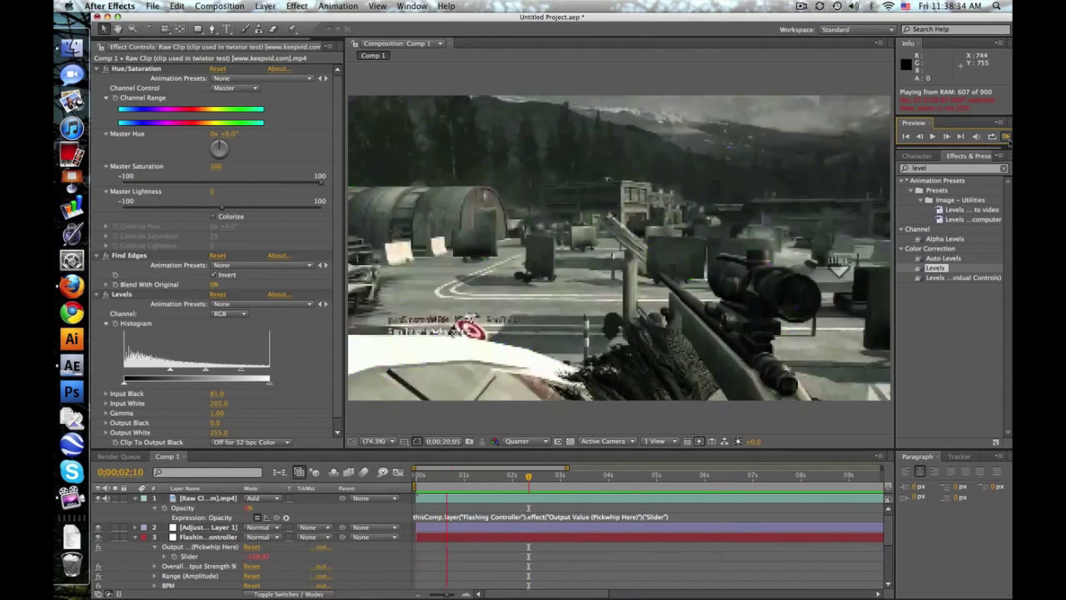
left_click(1006, 137)
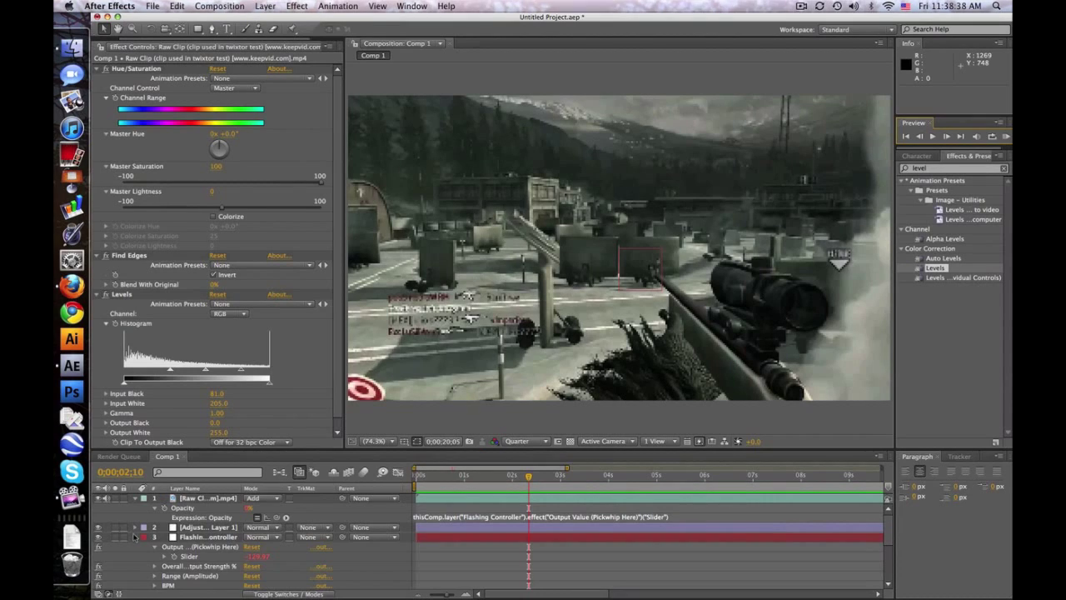
left_click(135, 537)
left_click(185, 498)
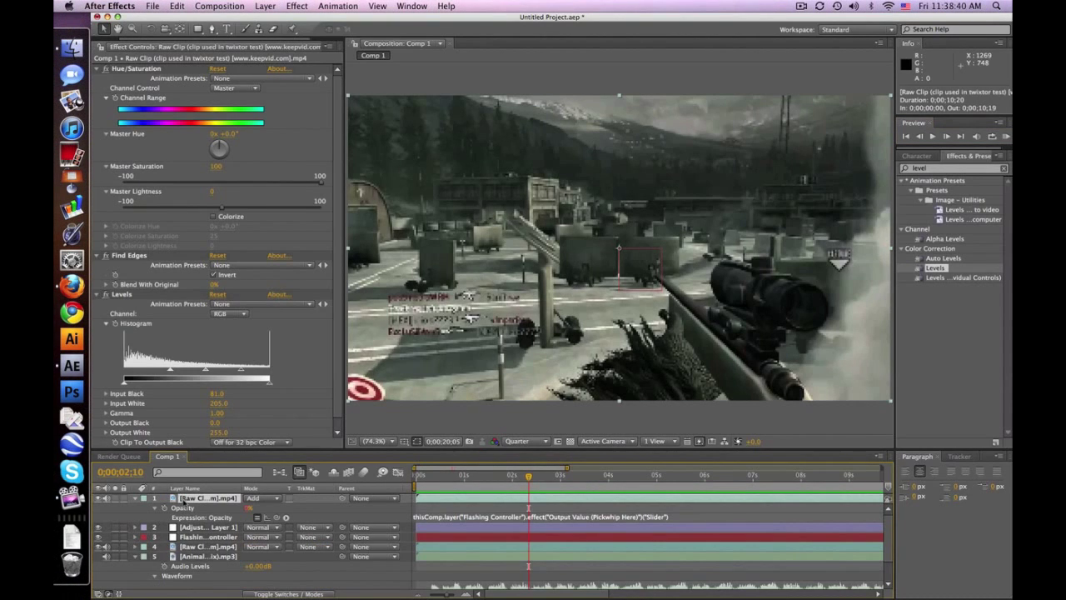
- Delete the top neon-edge layer, select the Raw Clip layer, and return to about frame ten
key("Delete")
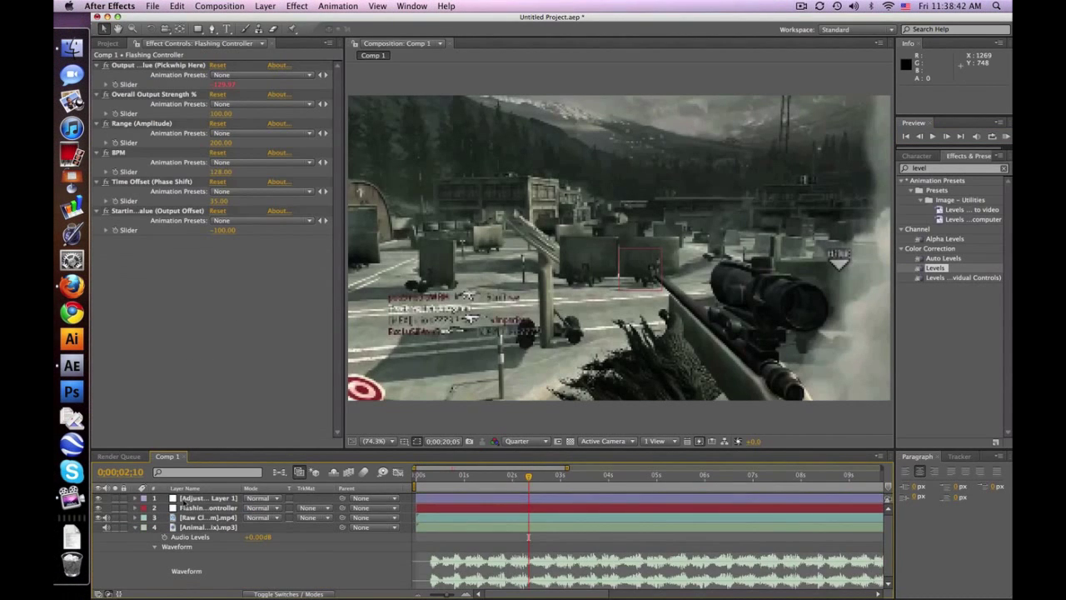
left_click(208, 518)
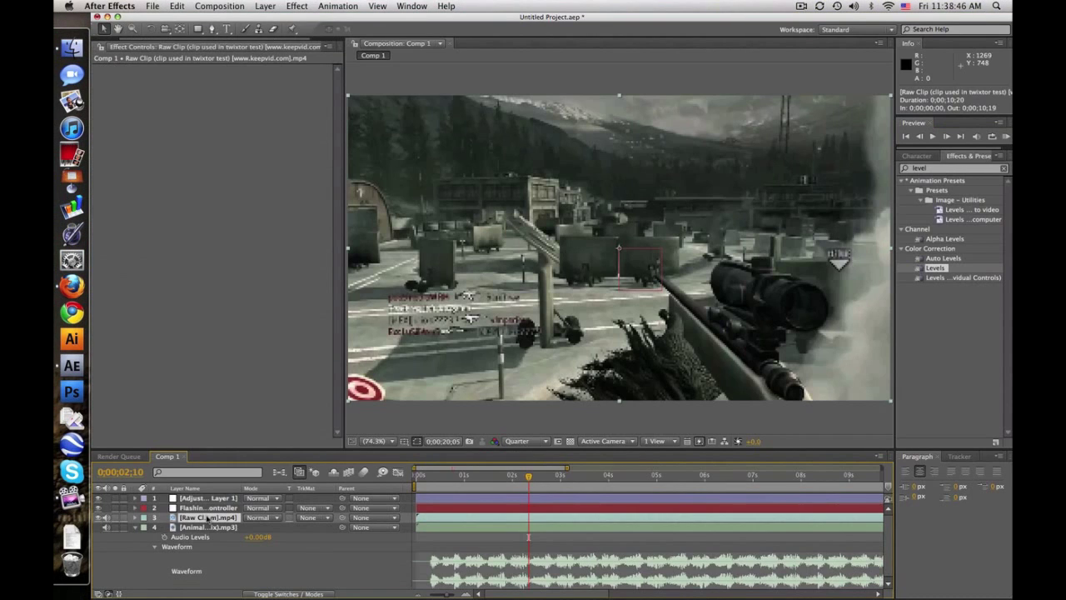
left_click(461, 473)
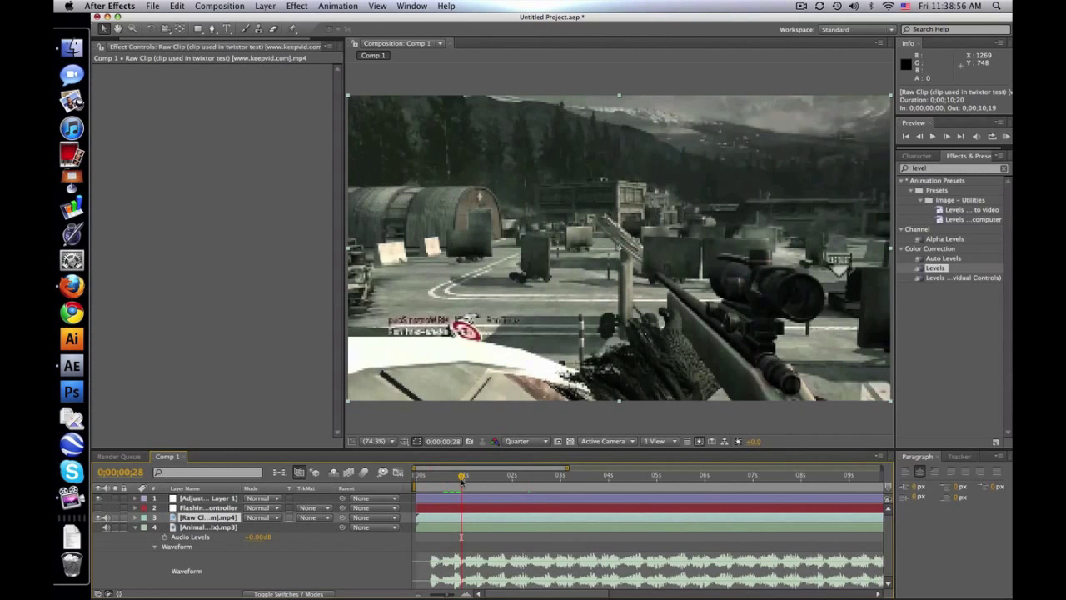
left_click_drag(462, 478, 431, 476)
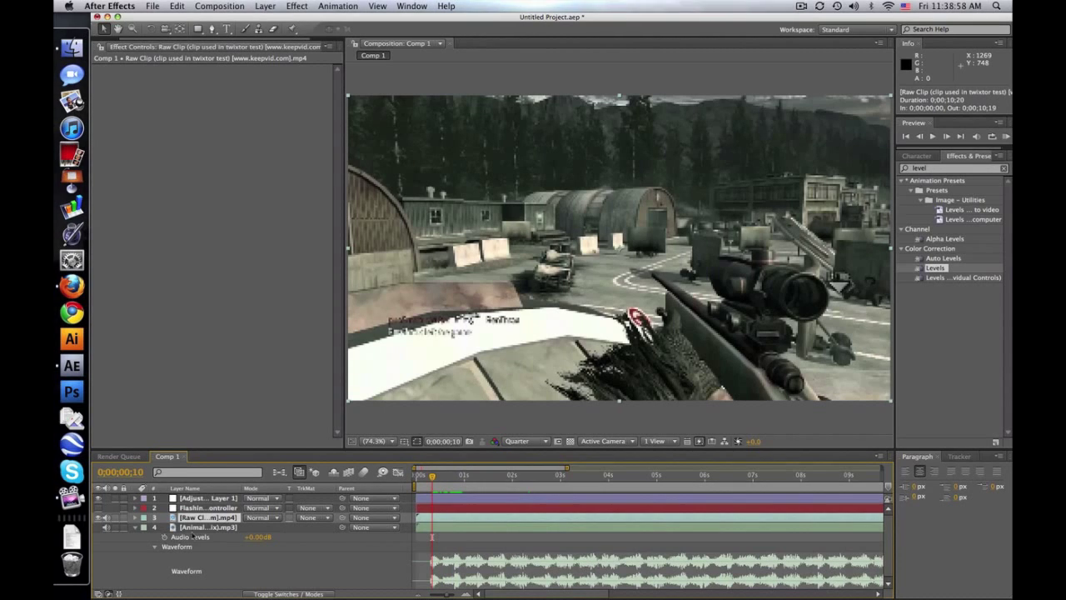
- Reveal the gameplay clip's Scale and the Flashing Controller's Output Value slider
left_click(208, 518)
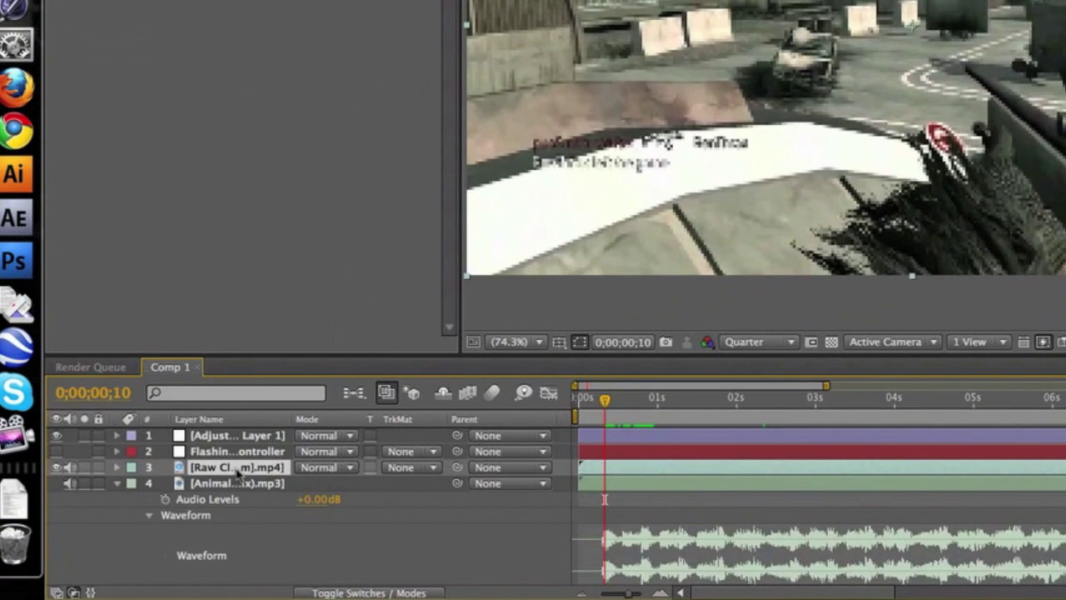
key("s")
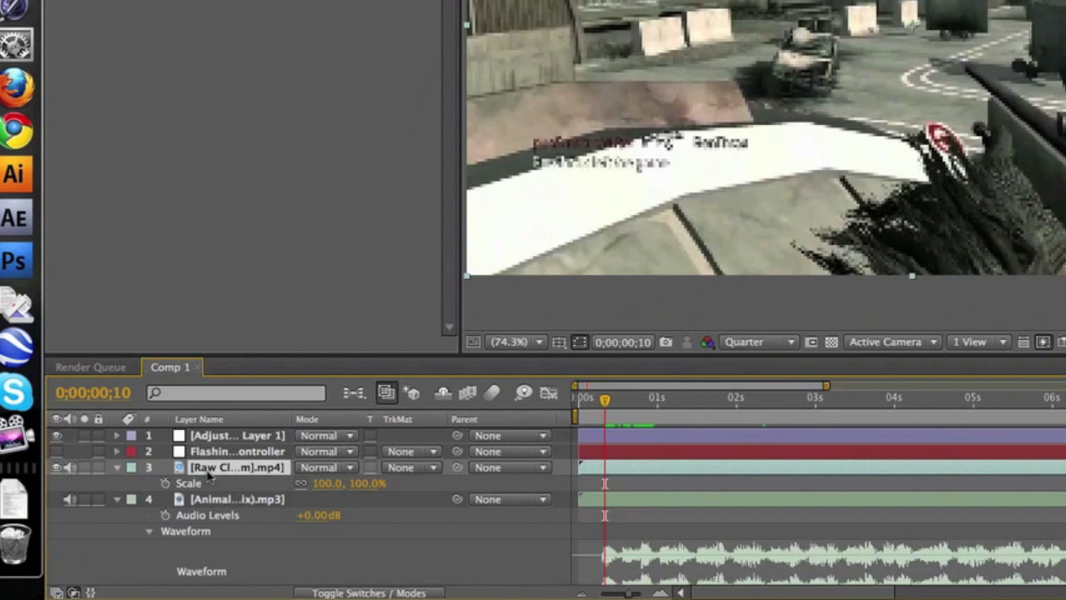
left_click(232, 453)
key("e")
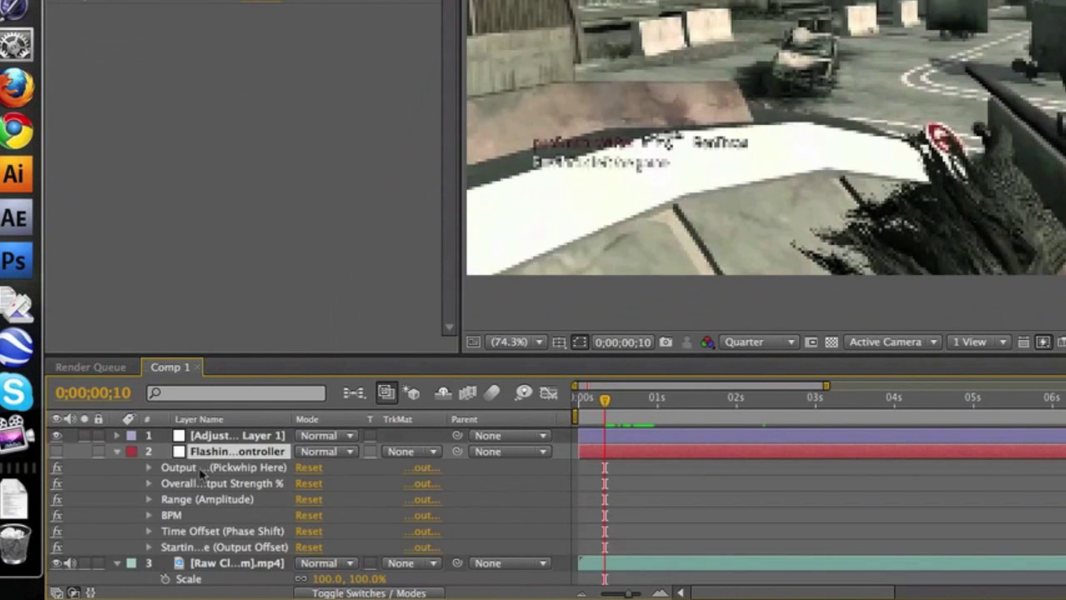
left_click(152, 467)
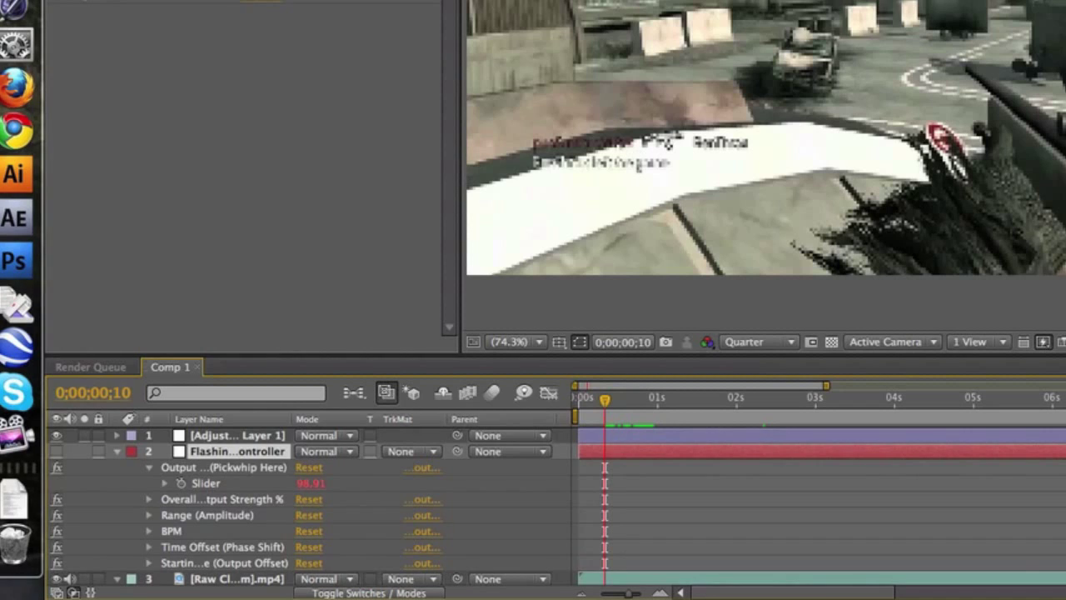
scroll(177, 516, "down", 4)
scroll(177, 516, "down", 2)
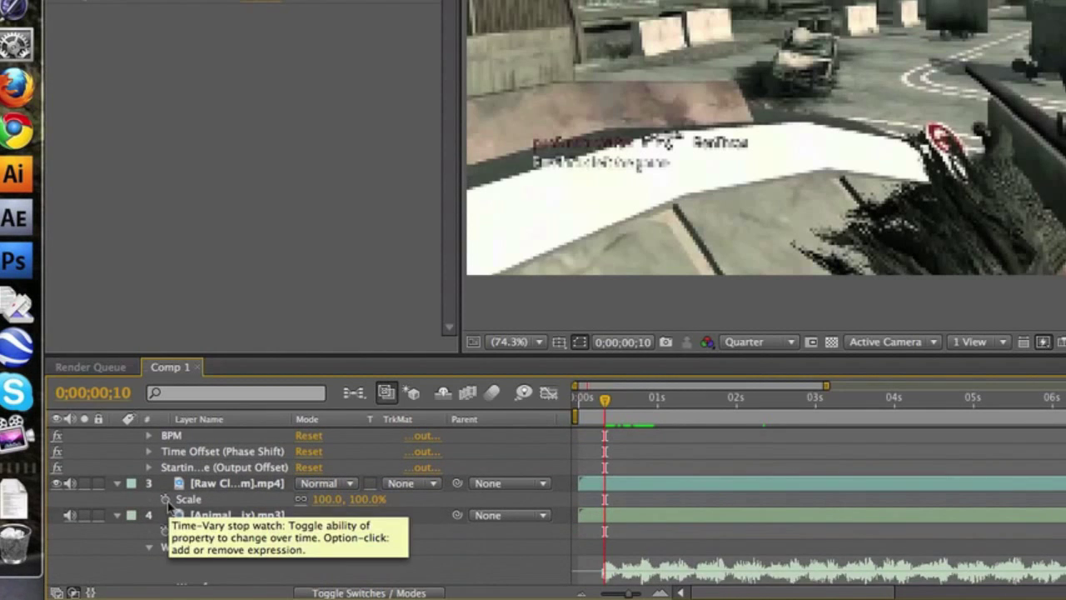
- Pickwhip a Scale expression to the Output Value slider and check a later frame
left_click(166, 500, "alt")
mouse_move(349, 515)
left_mouse_down()
mouse_move(280, 439)
mouse_move(214, 428)
mouse_move(213, 454)
left_mouse_up()
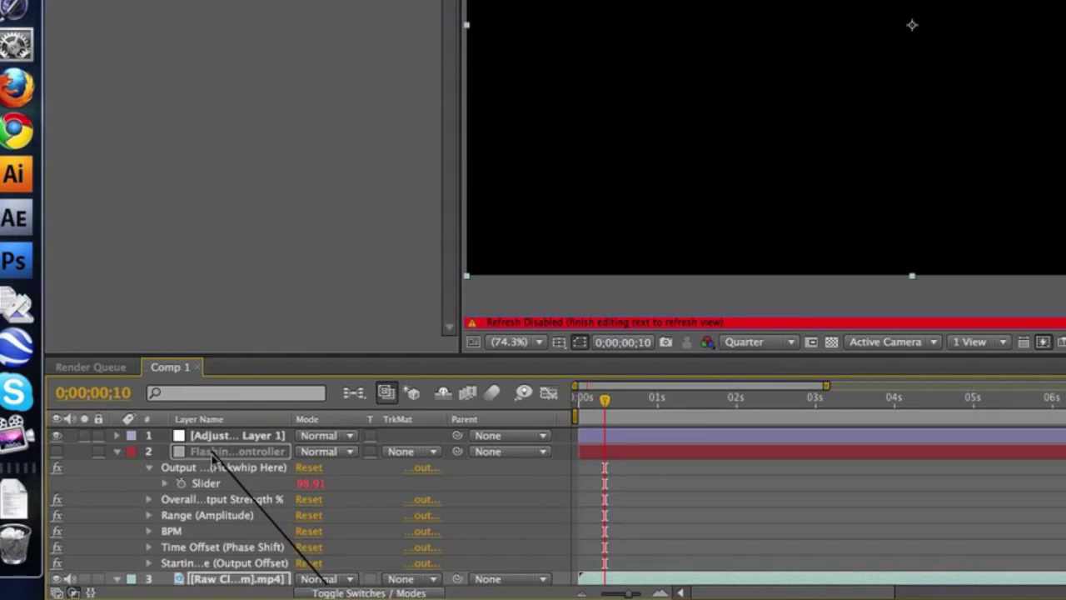
left_click_drag(212, 454, 214, 487)
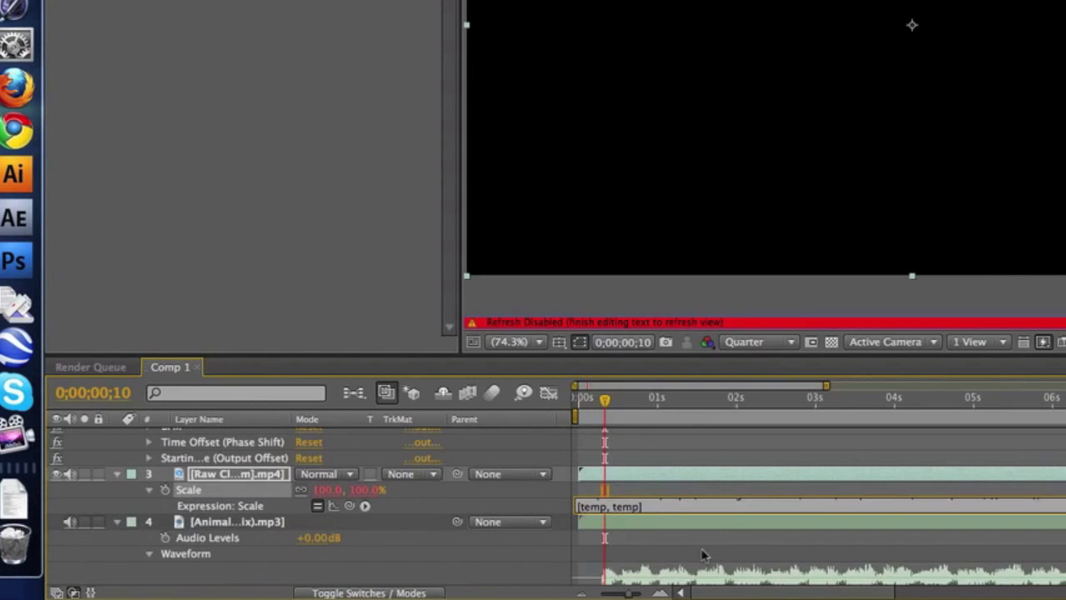
left_click(702, 554)
left_click_drag(433, 479, 457, 478)
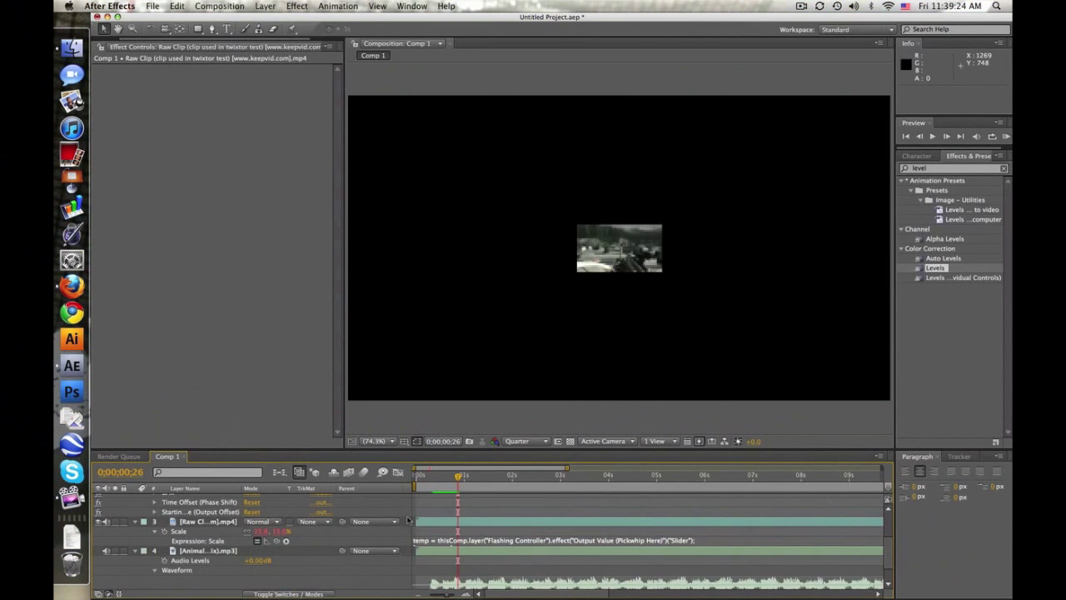
scroll(885, 549, "up", 5)
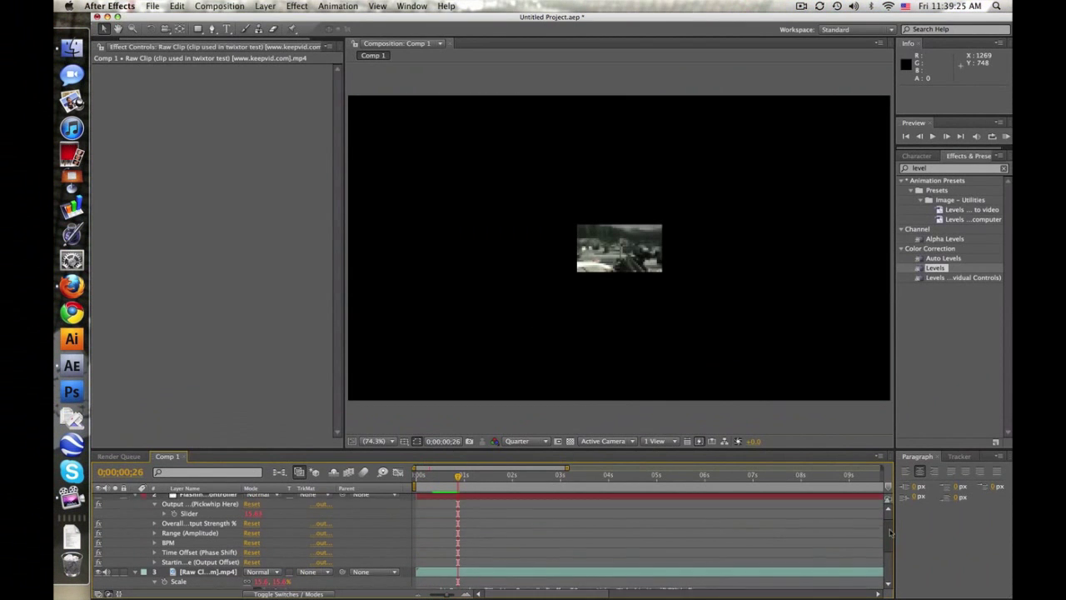
- Try a Range (Amplitude) of 100 on the controller and scrub frames to check the scale
left_click(224, 497)
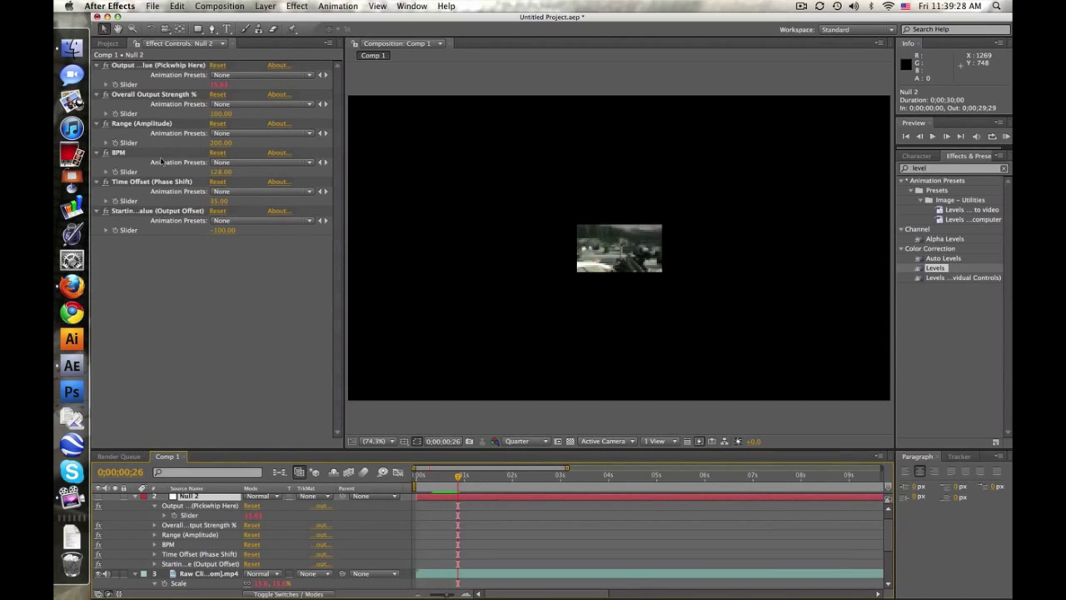
left_click(223, 230)
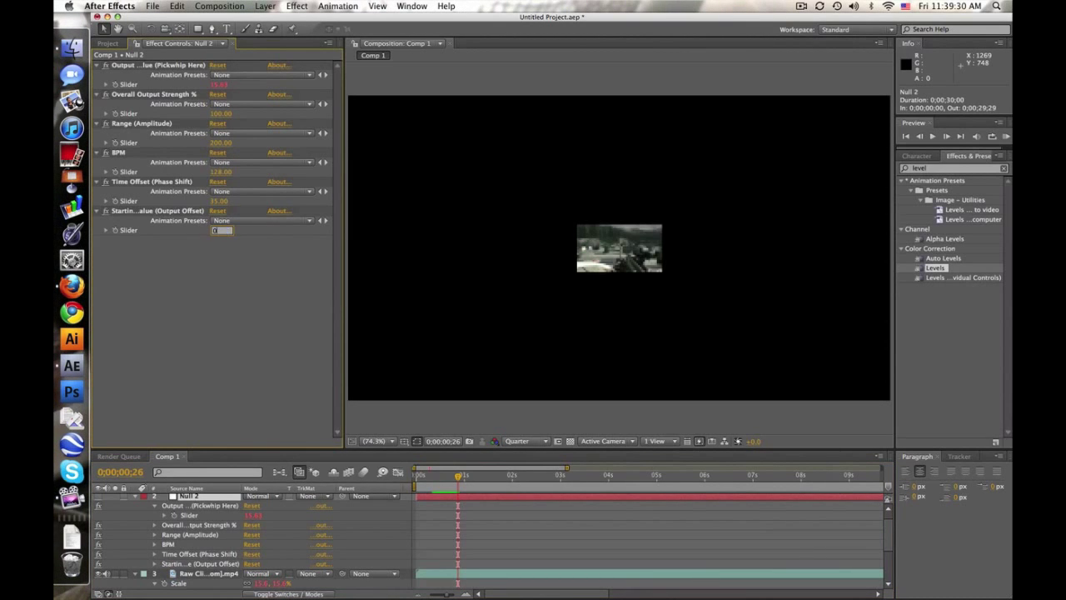
key("Return")
left_click(221, 144)
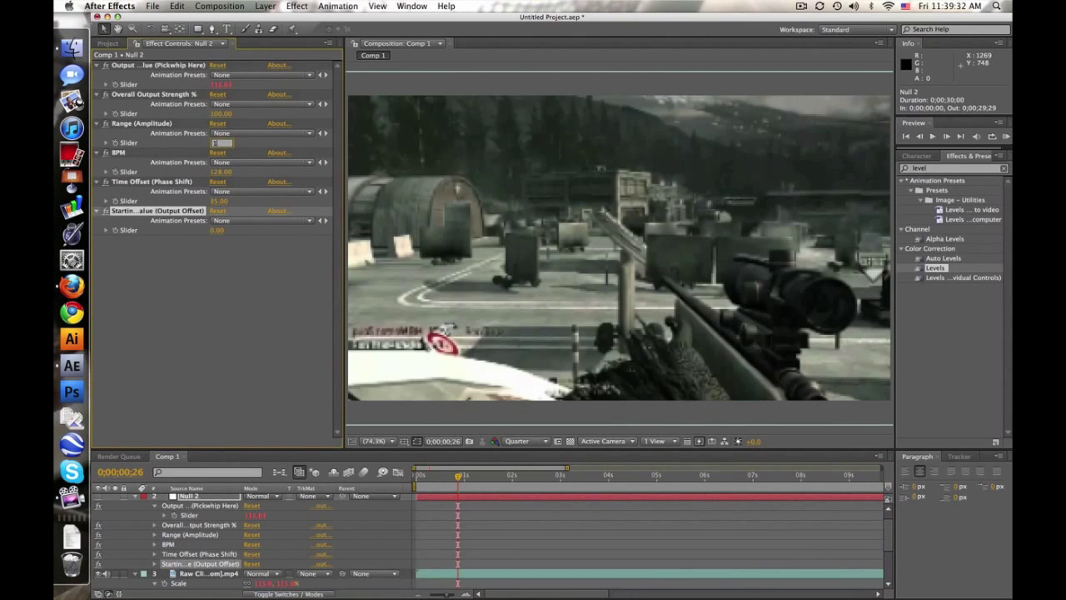
type("100")
key("Return")
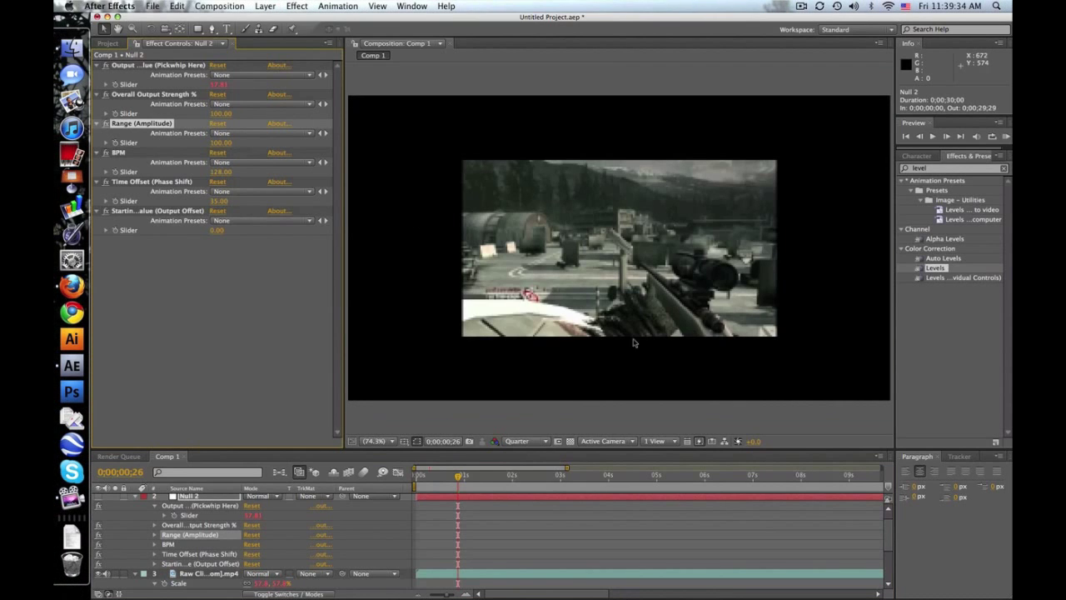
left_click_drag(424, 477, 432, 477)
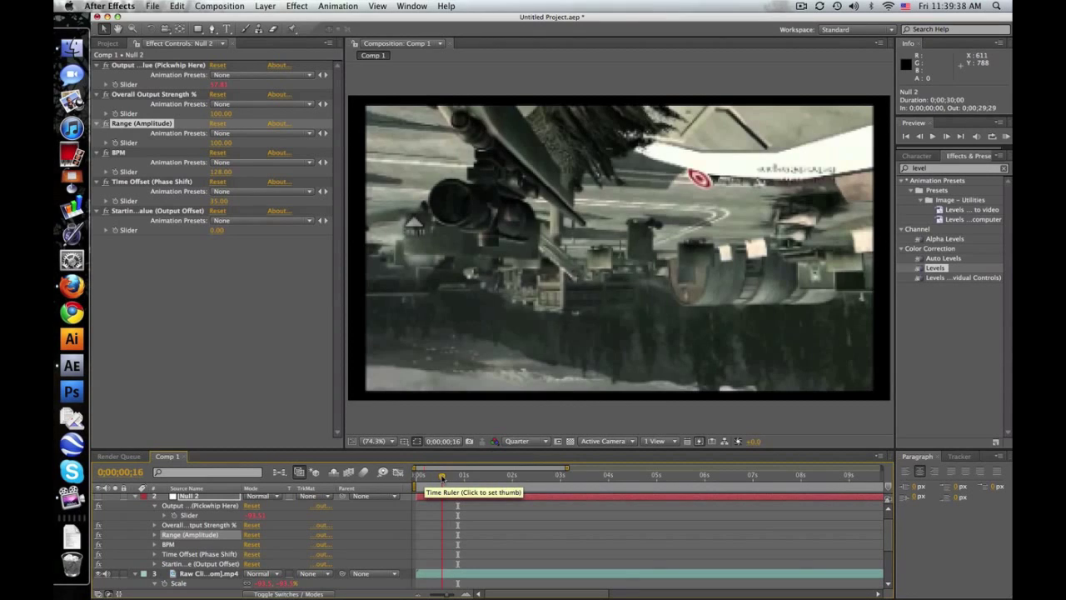
mouse_move(432, 477)
left_mouse_down()
mouse_move(444, 476)
mouse_move(425, 476)
left_mouse_up()
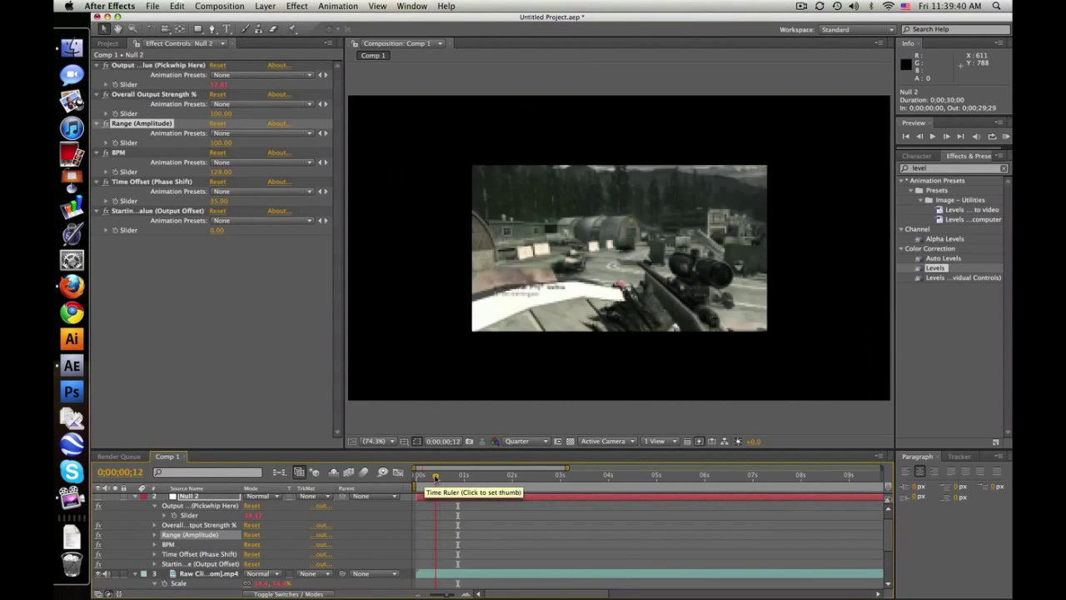
left_click_drag(424, 477, 416, 477)
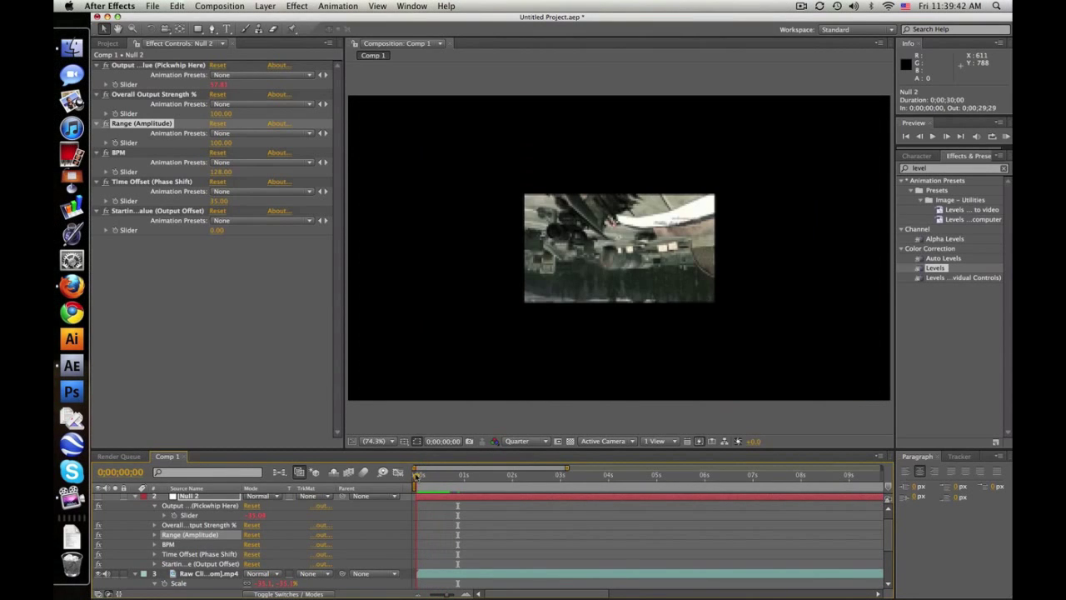
- Set the controller's Starting Output Offset to 100 and Range (Amplitude) to 10
scroll(892, 554, "down", 2)
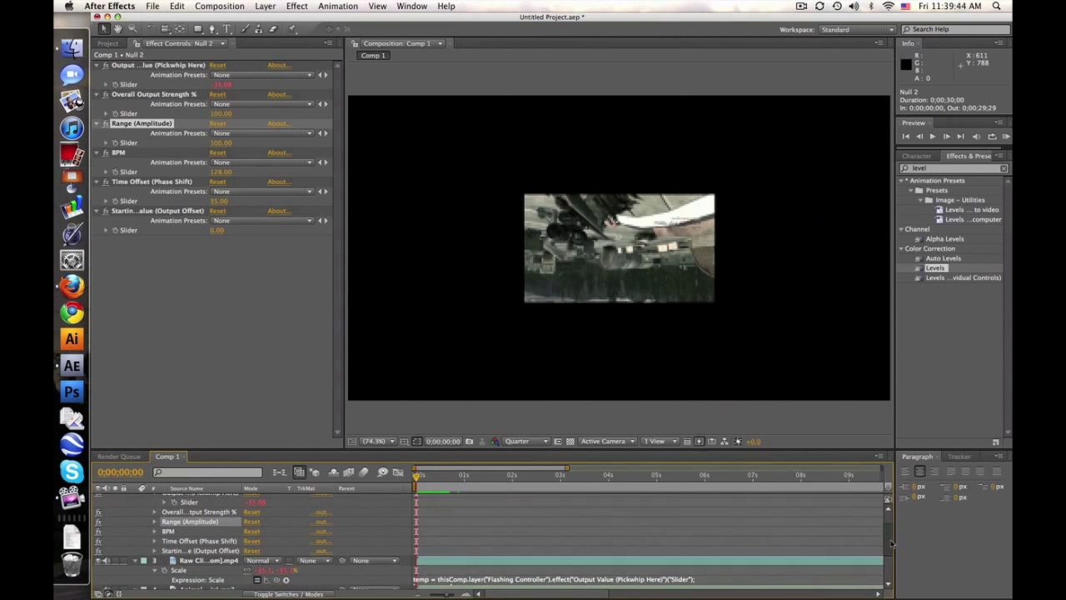
scroll(892, 554, "down", 2)
scroll(892, 554, "down", 1)
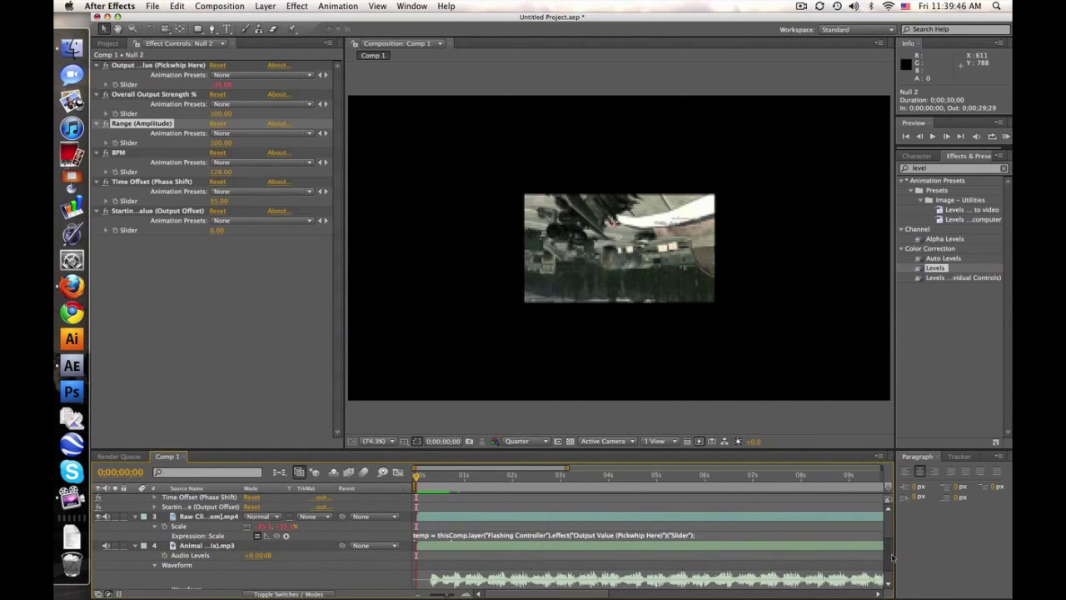
left_click(220, 230)
type("0")
key("Return")
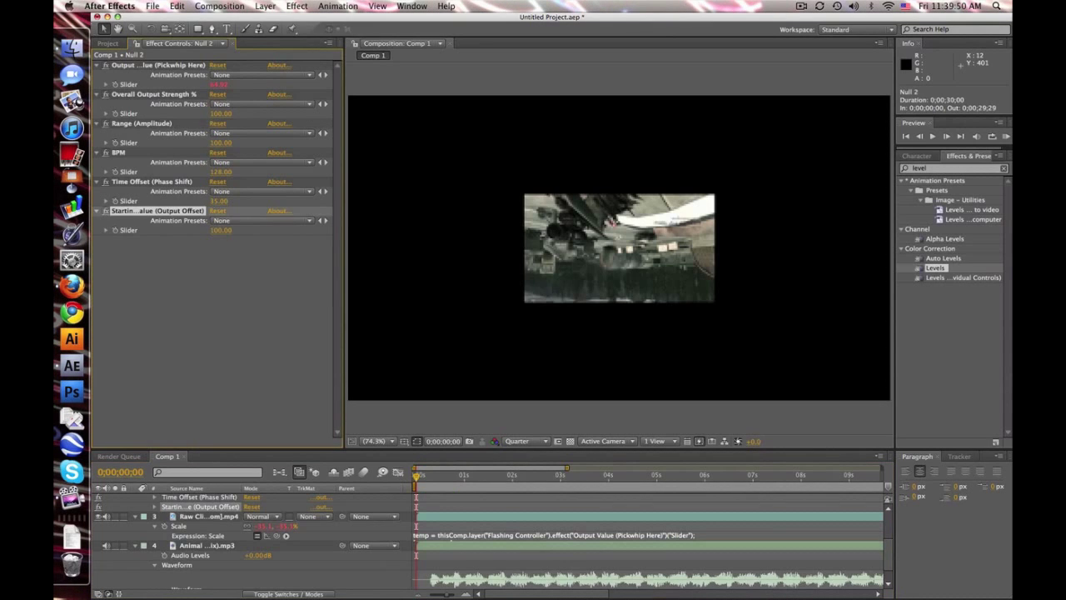
left_click(220, 142)
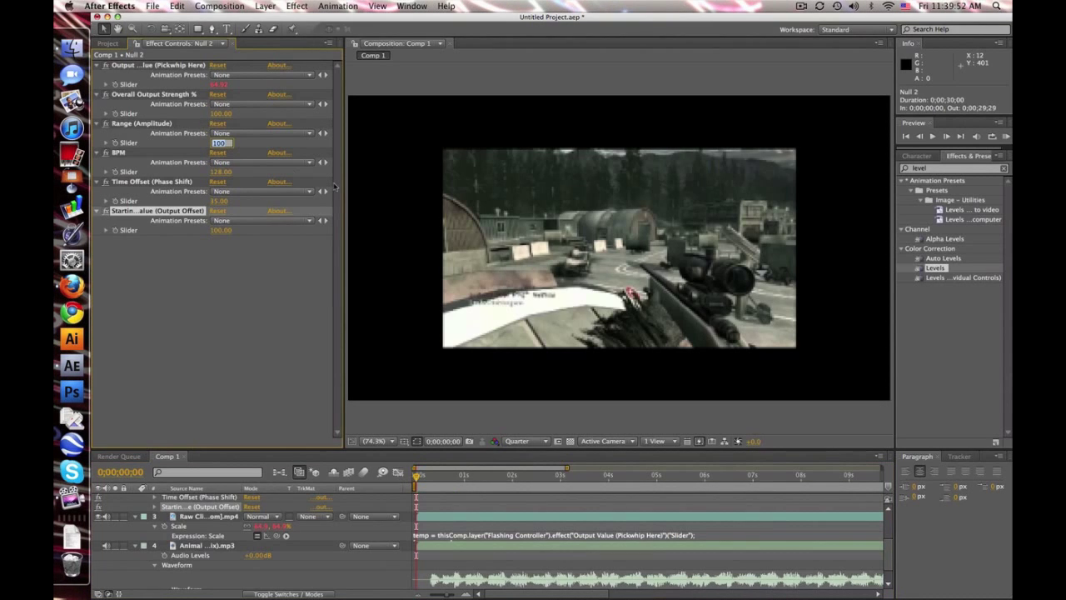
type("11")
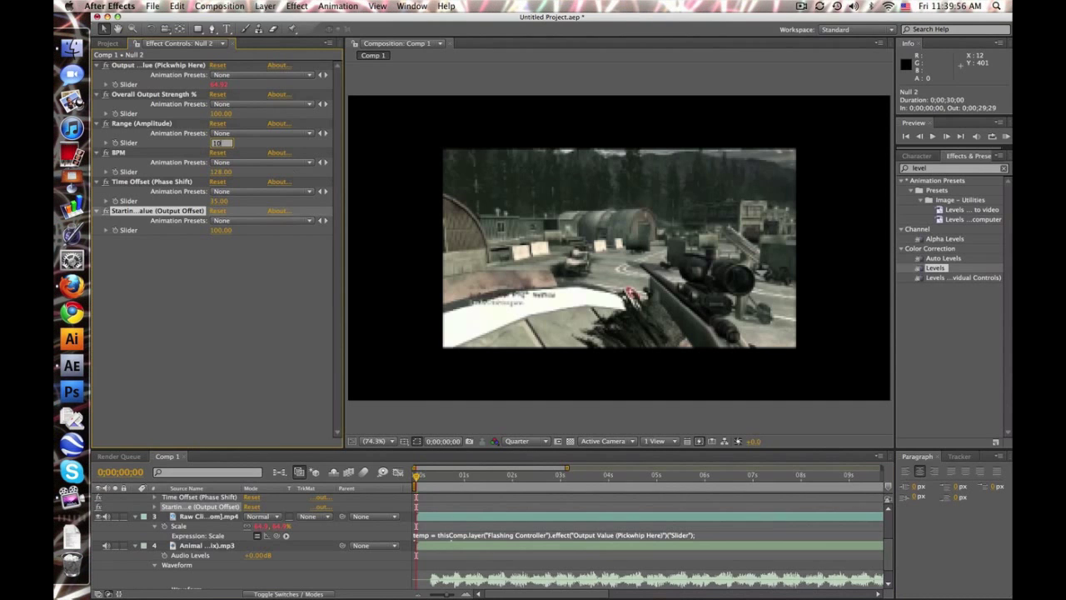
key("Return")
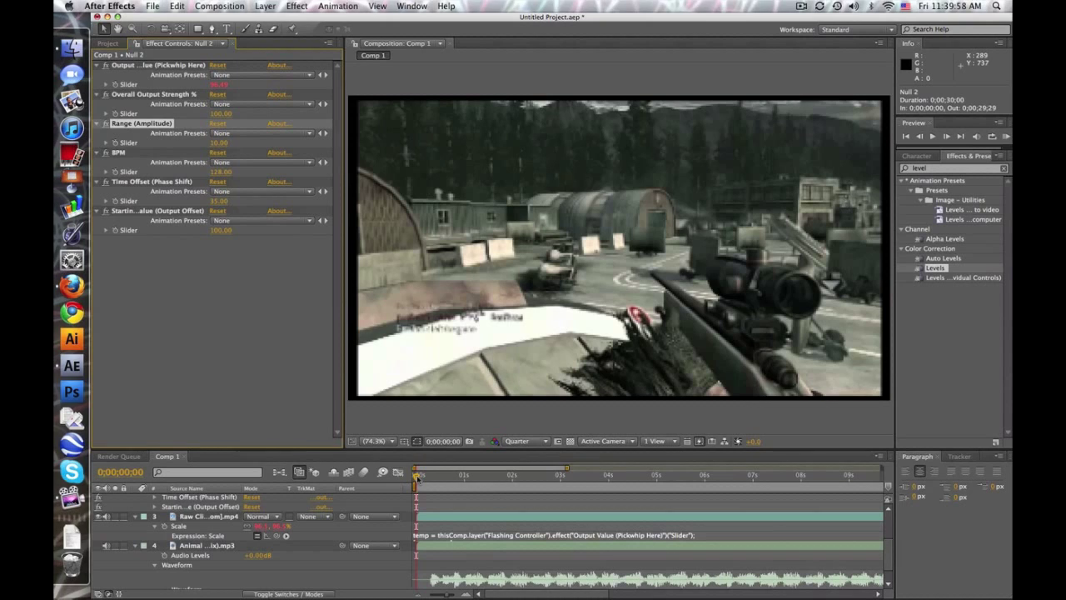
- Scrub from the composition start to check the subtler scale pulse
left_click(419, 476)
left_click_drag(418, 477, 535, 476)
left_click(516, 540)
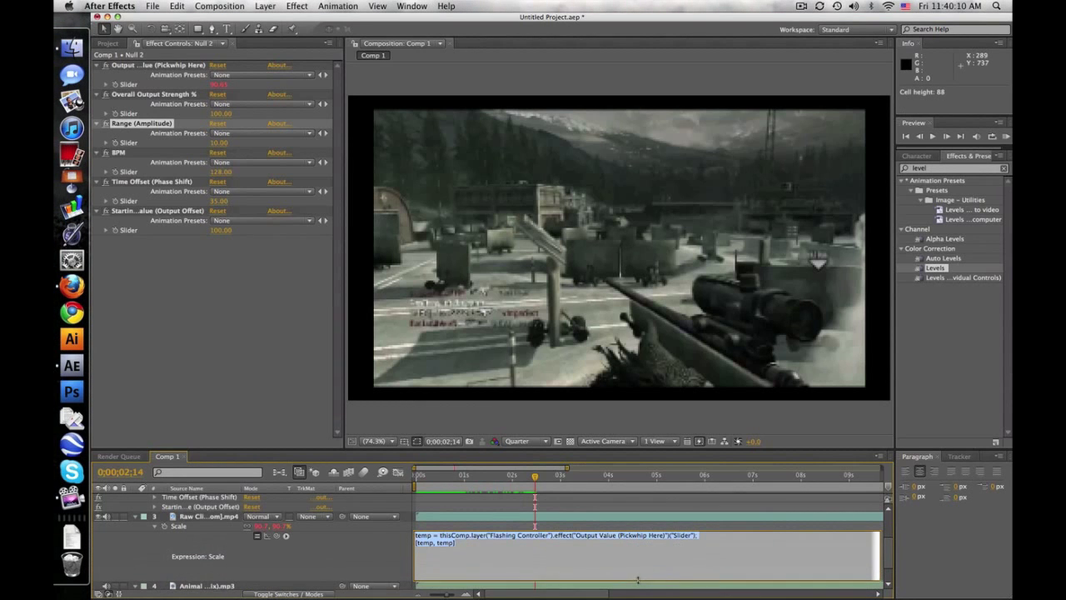
- Rewrite the Scale expression as an if/else returning [temp, temp] so scale never drops below 100%
left_click(498, 548)
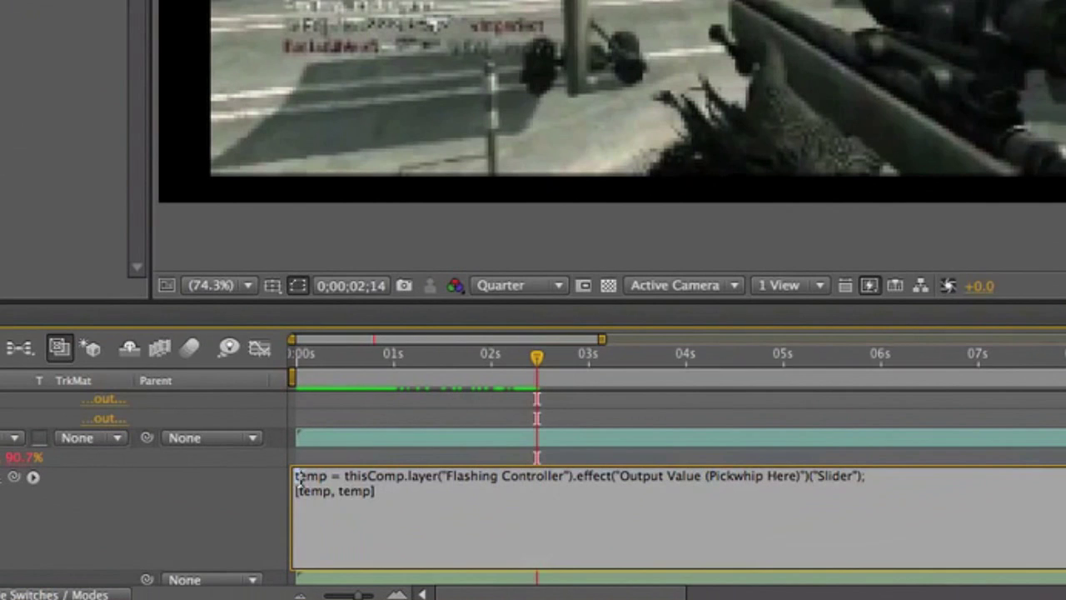
left_click_drag(297, 475, 827, 478)
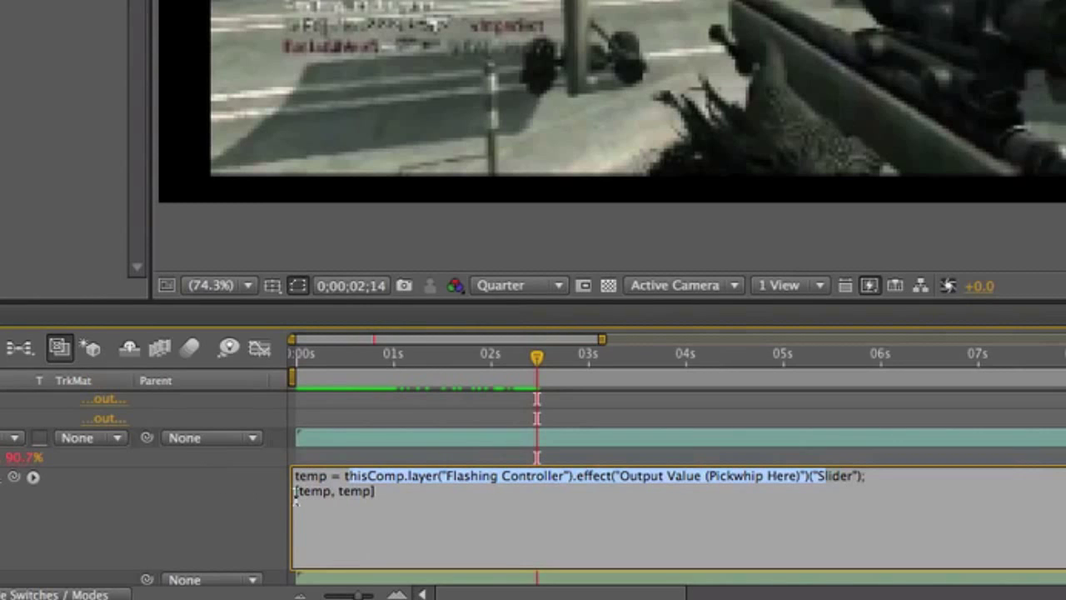
left_click(517, 552)
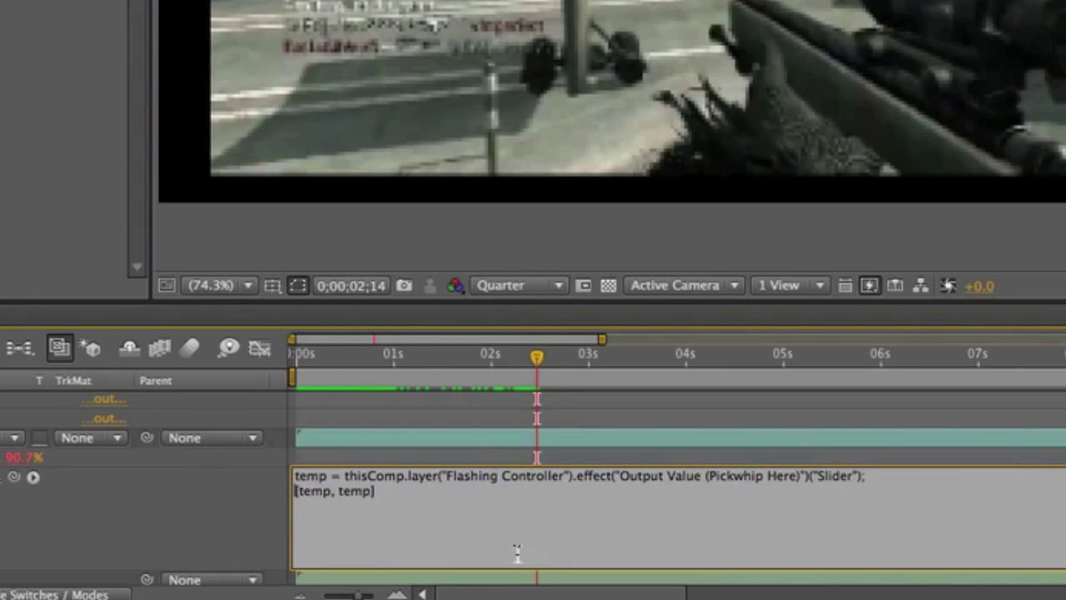
type("if")
key("Return")
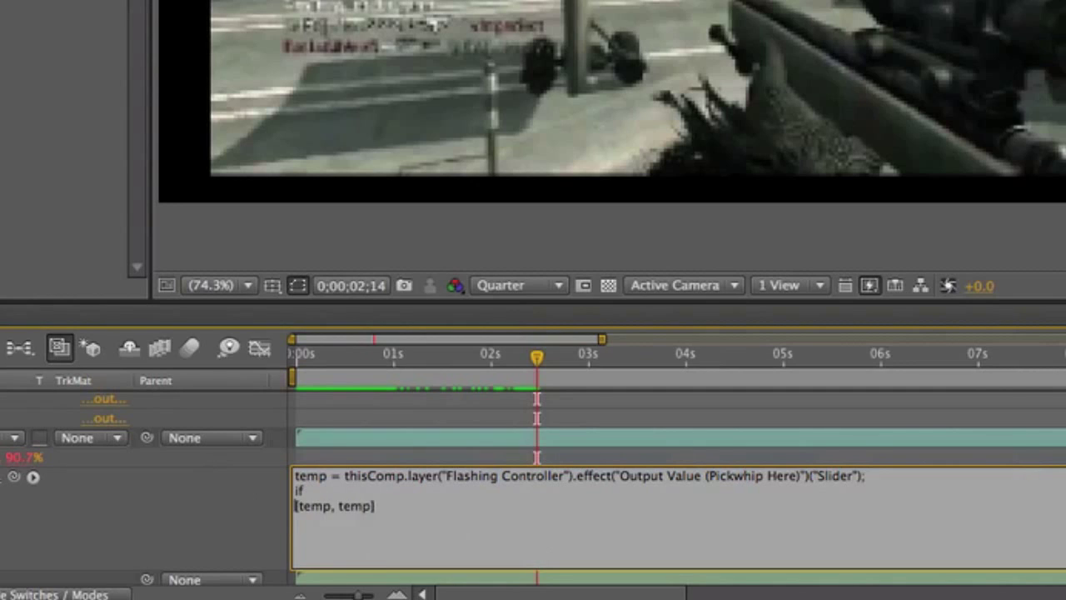
type("(")
key("Return")
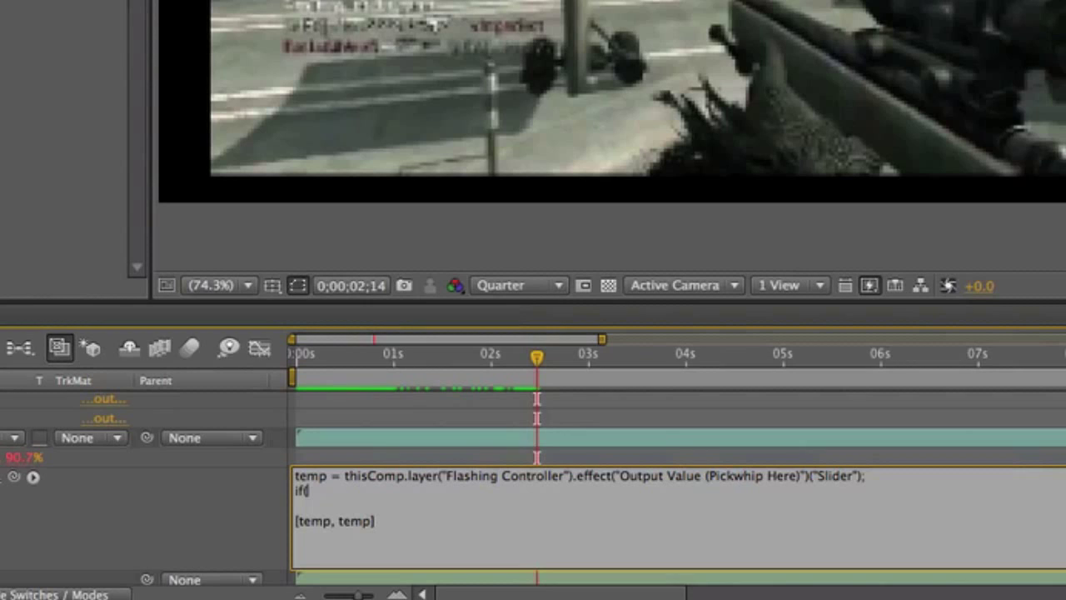
type("temp<100")
key("Return")
type("[100,100];")
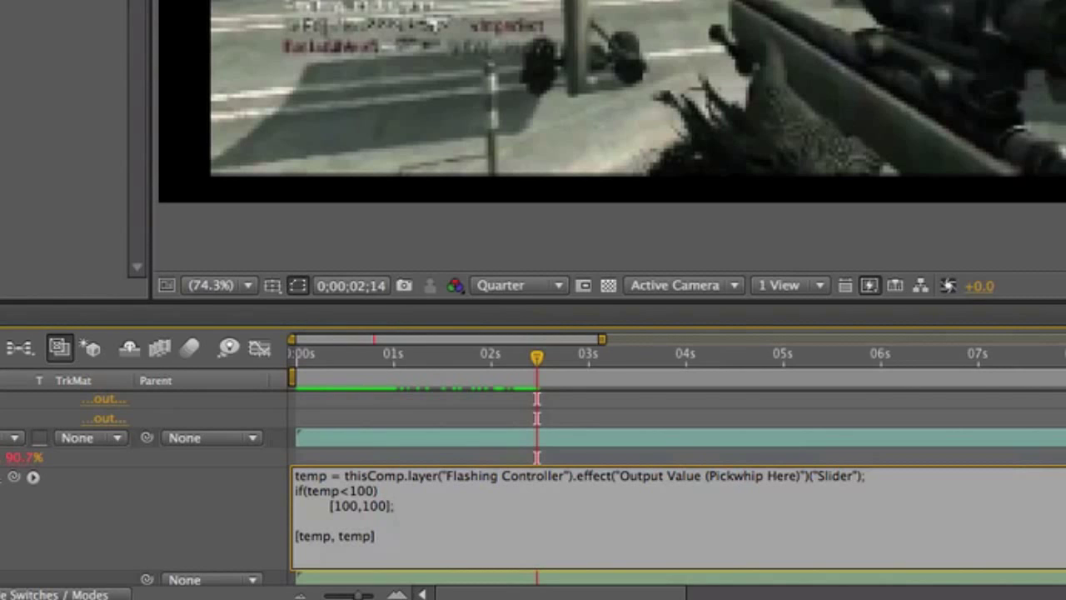
key("Return")
type("else")
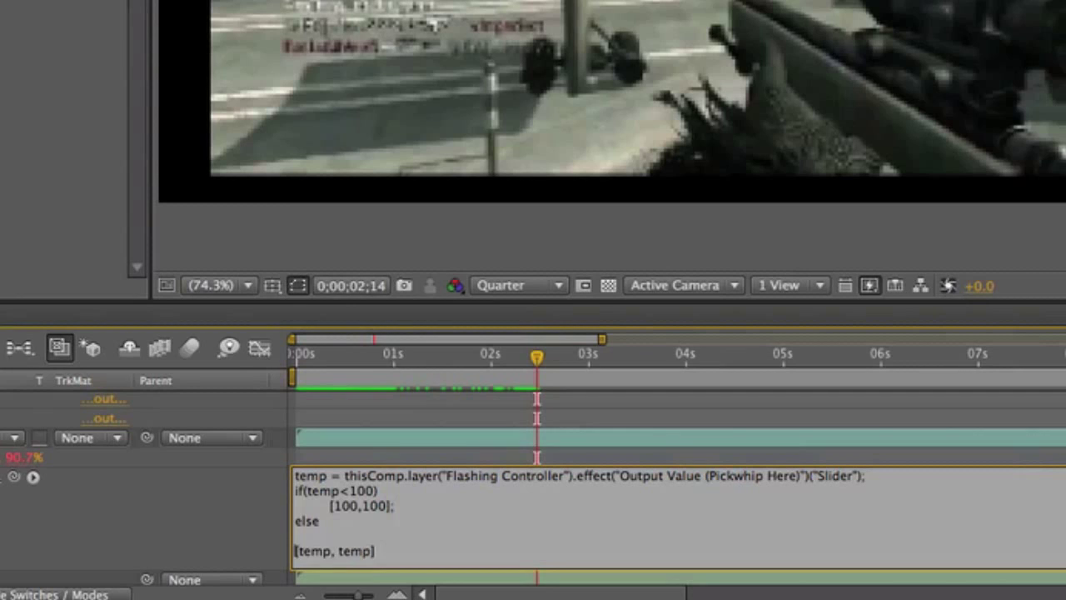
key("BackSpace")
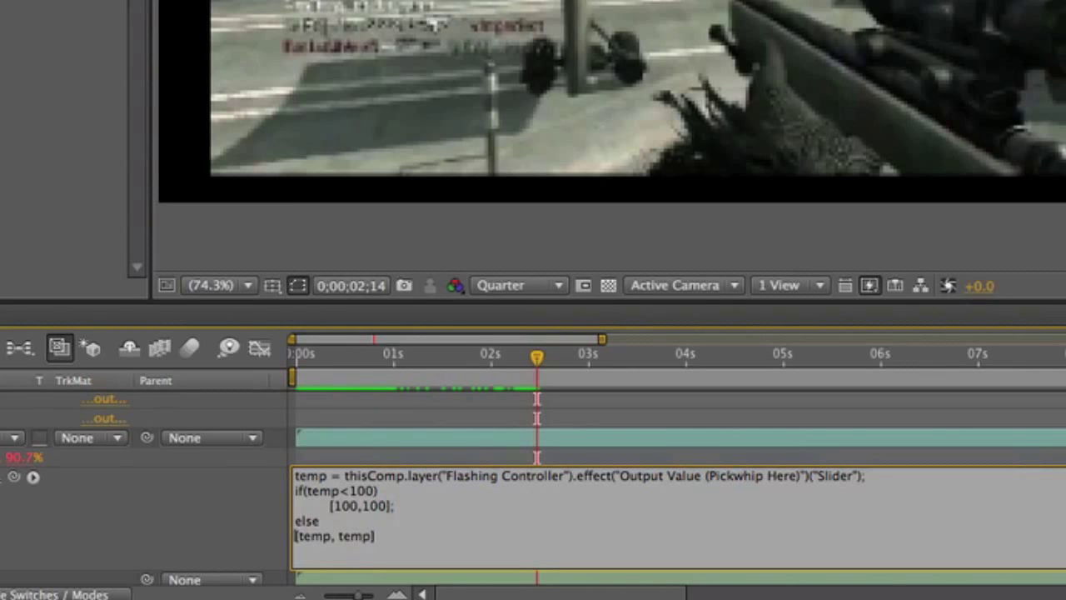
key("Tab")
left_click(439, 535)
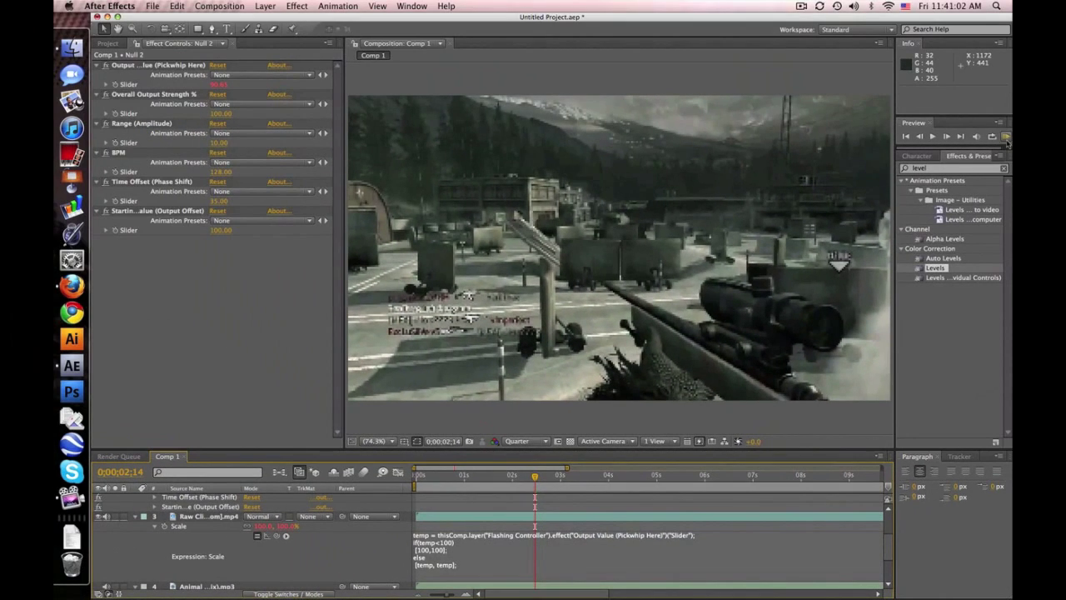
- RAM-preview the beat-pulsing clip, stop it, and reveal the music layer's waveform
left_click(1005, 137)
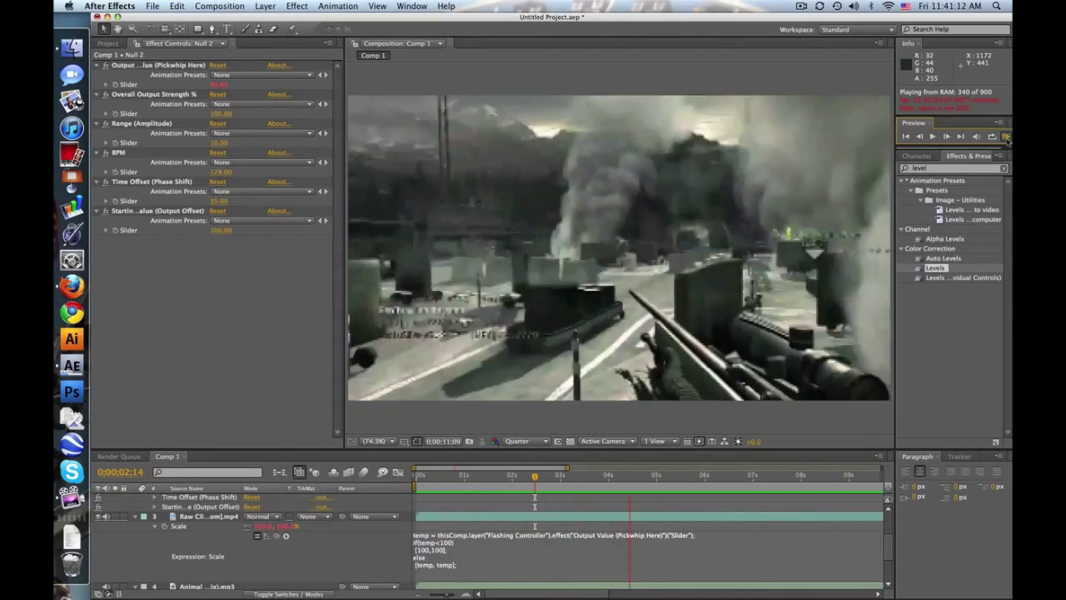
left_click(893, 348)
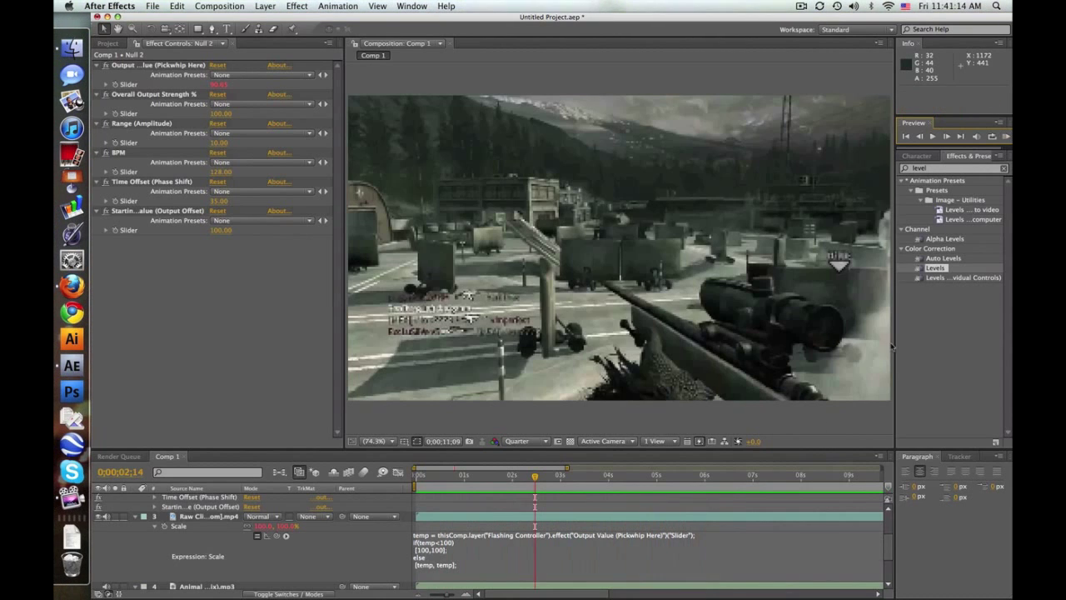
key("l")
key("l")
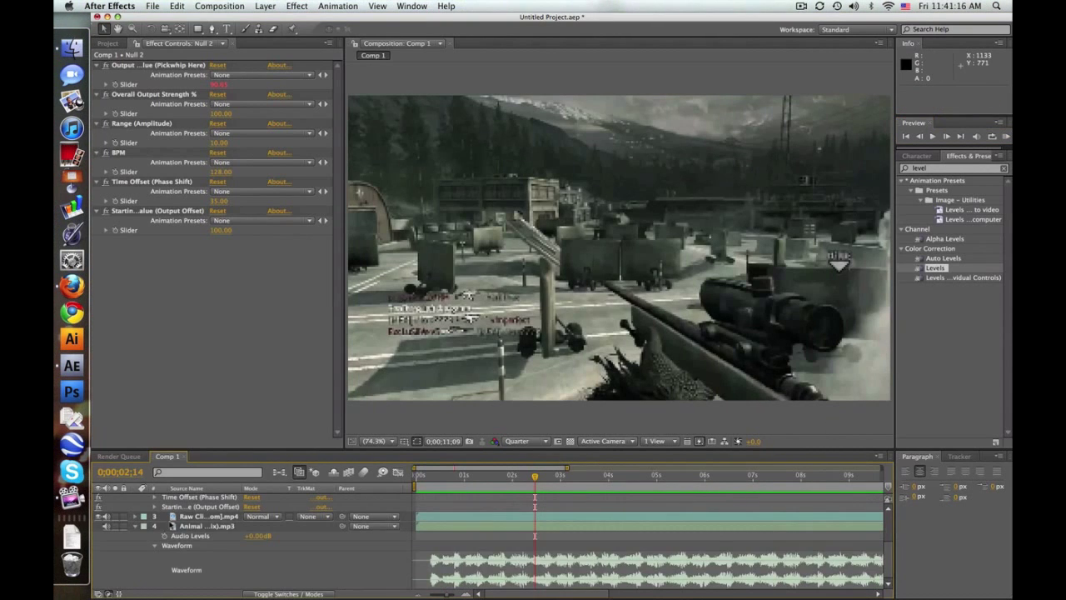
left_click_drag(888, 556, 892, 524)
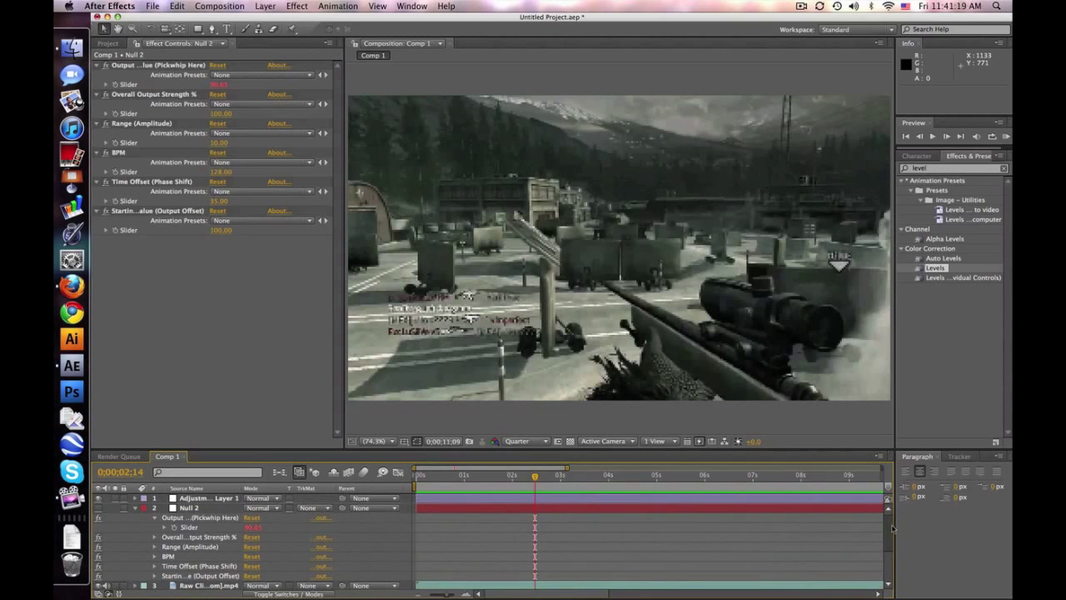
- Set Null 2's Output Offset to 0 and Range (Amplitude) to 110, then RAM-preview the pulse
left_click(220, 231)
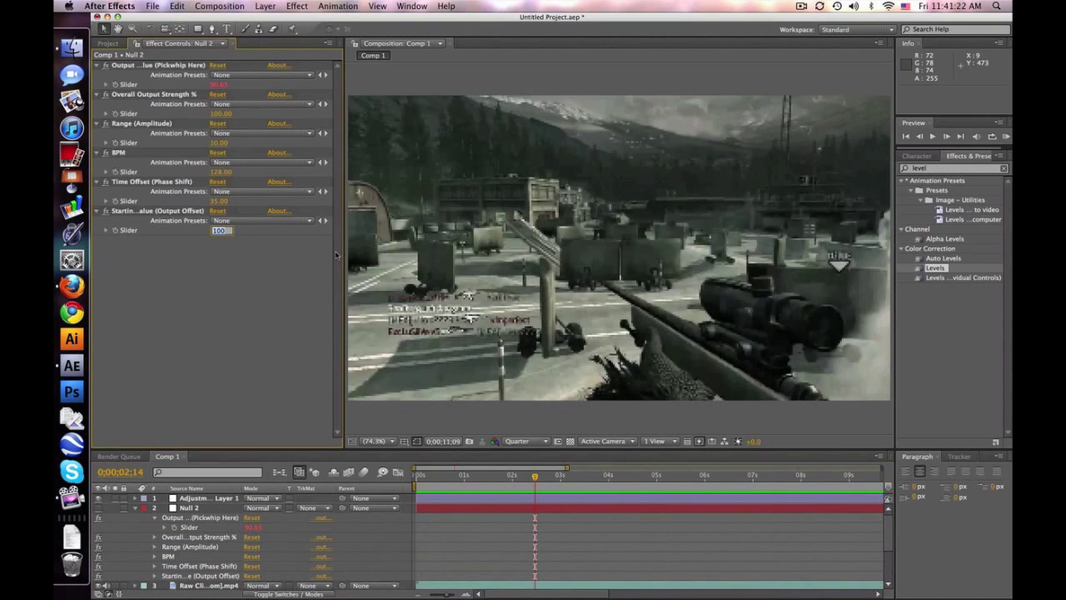
key("BackSpace")
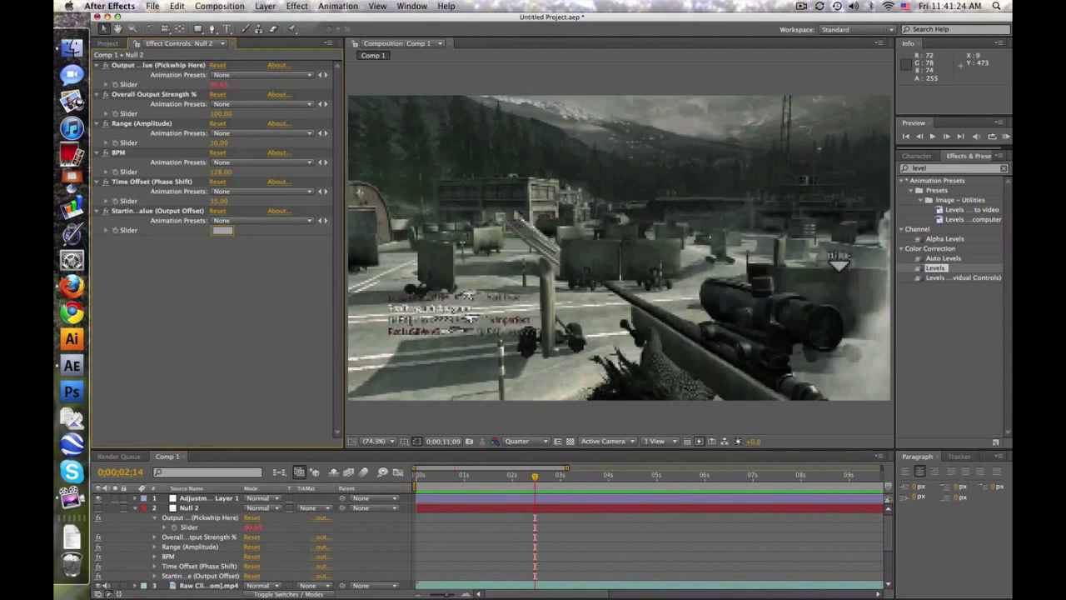
type("0")
key("Return")
left_click(216, 143)
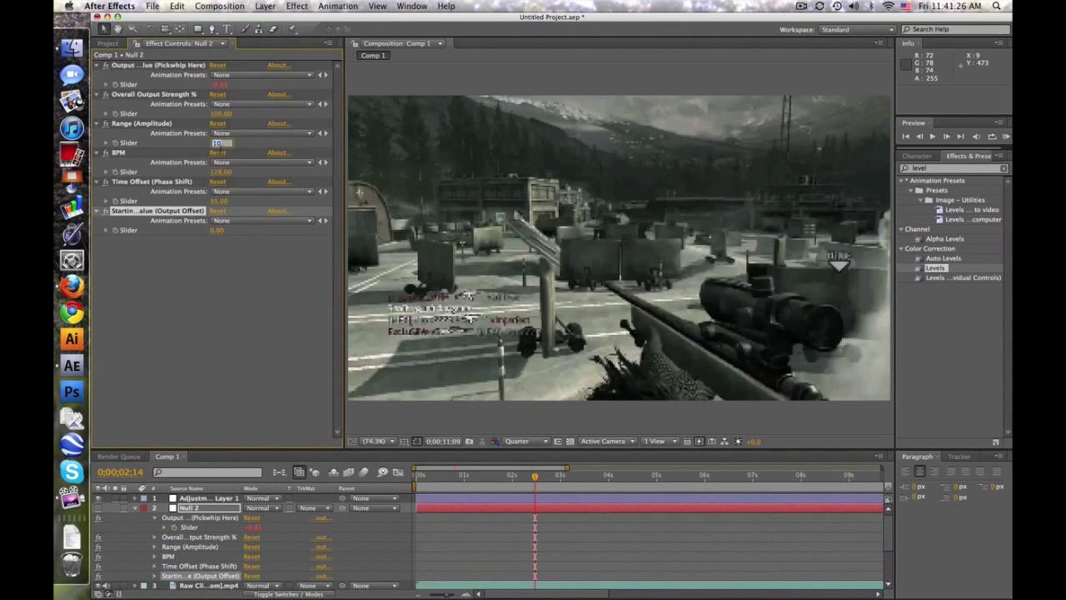
type("110")
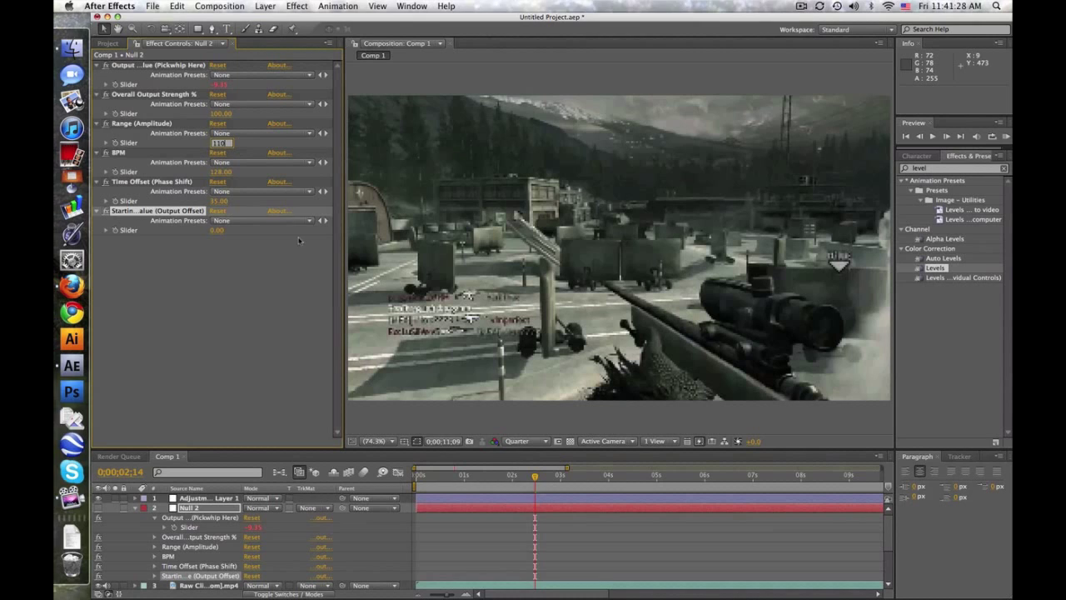
left_click(534, 533)
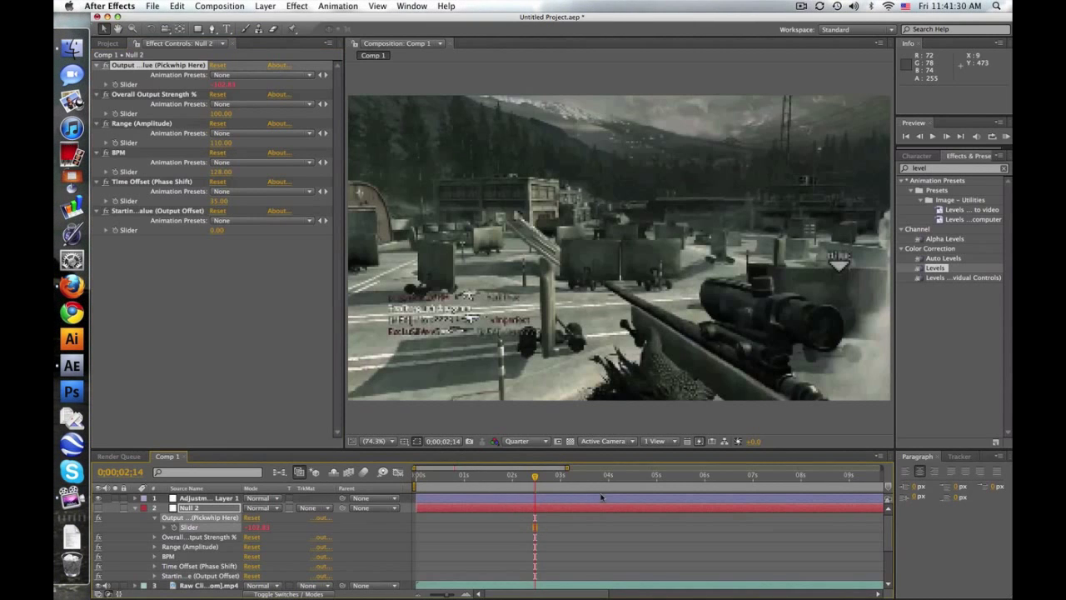
left_click(1005, 136)
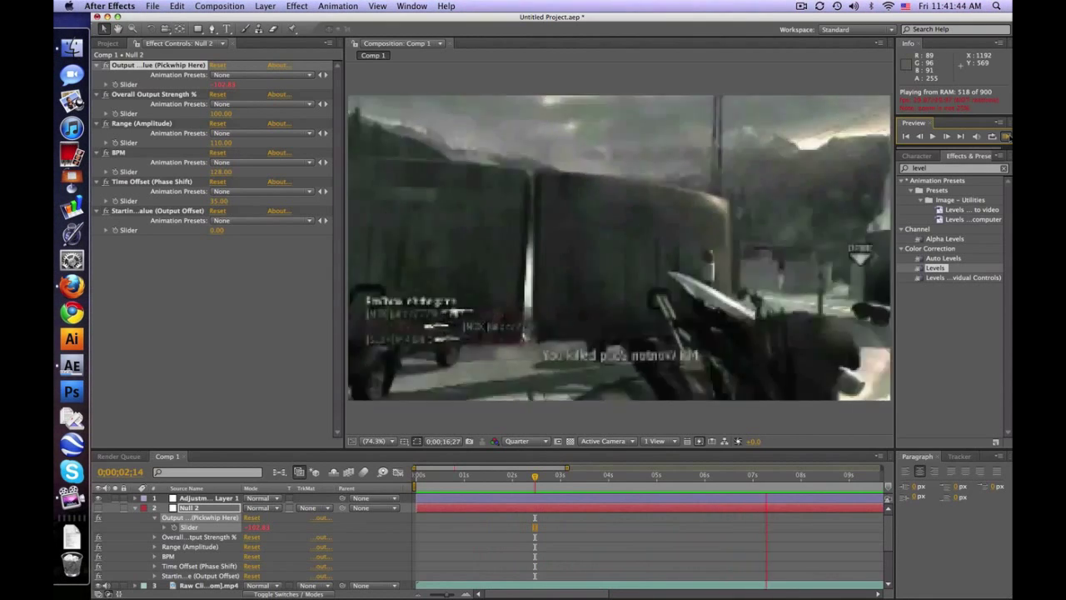
- Stop the preview, collapse Null 2 and the waveform, and scrub to about five seconds
key("space")
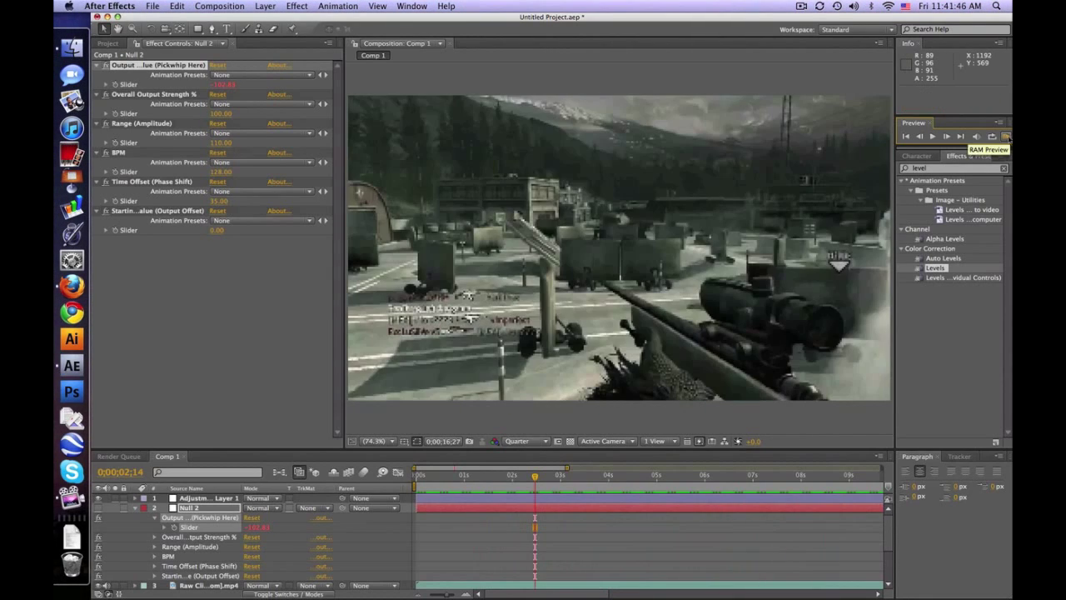
left_click(134, 508)
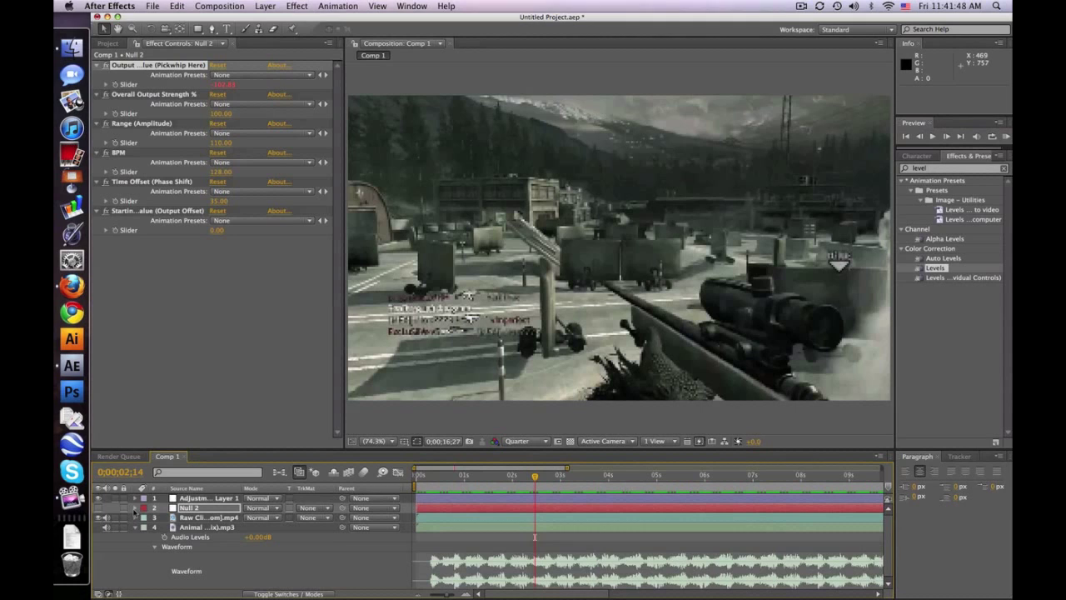
left_click(135, 527)
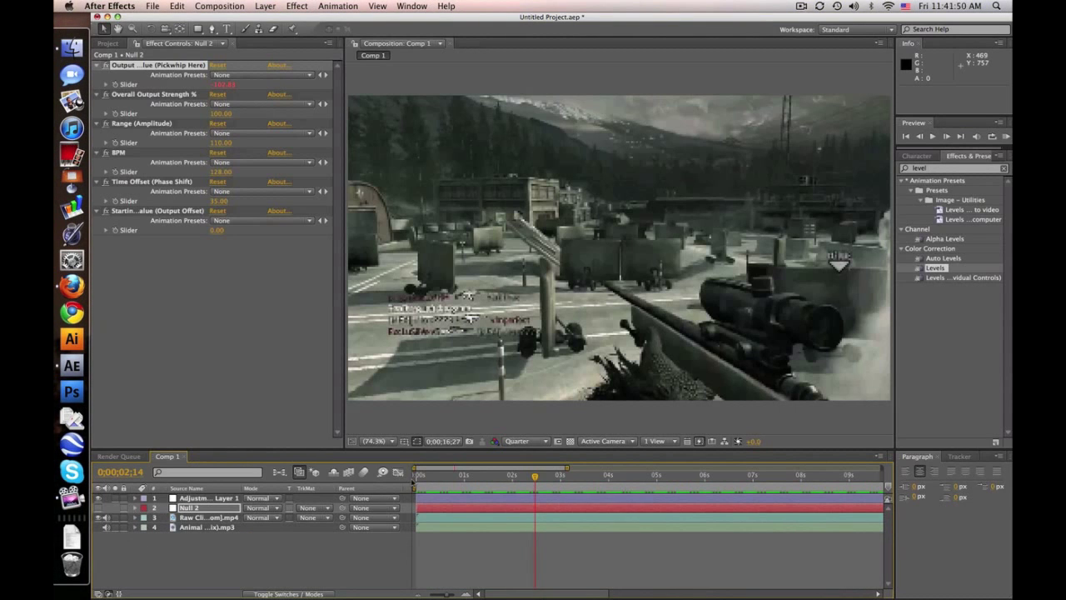
left_click(422, 477)
left_click_drag(424, 477, 881, 468)
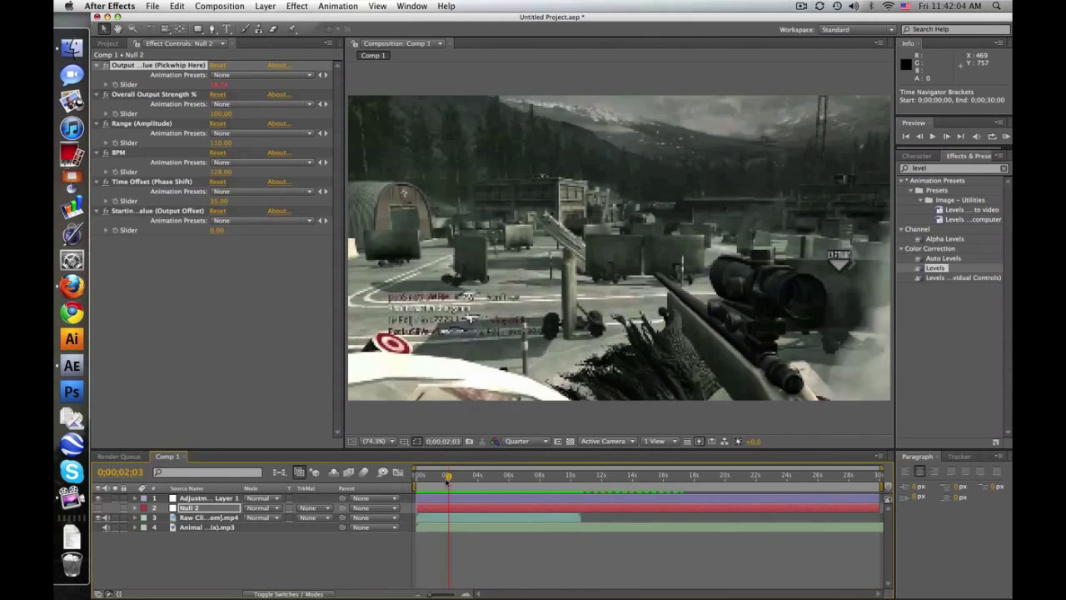
left_click_drag(446, 482, 517, 480)
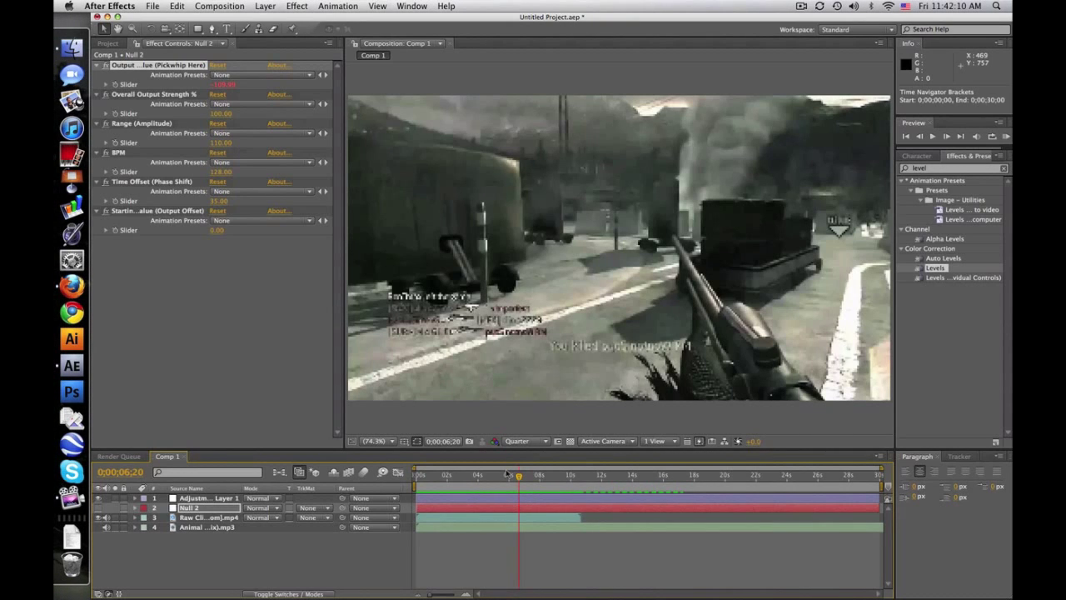
- Select Null 2 and reveal its Output slider's Syncronizer expression
left_click(232, 528)
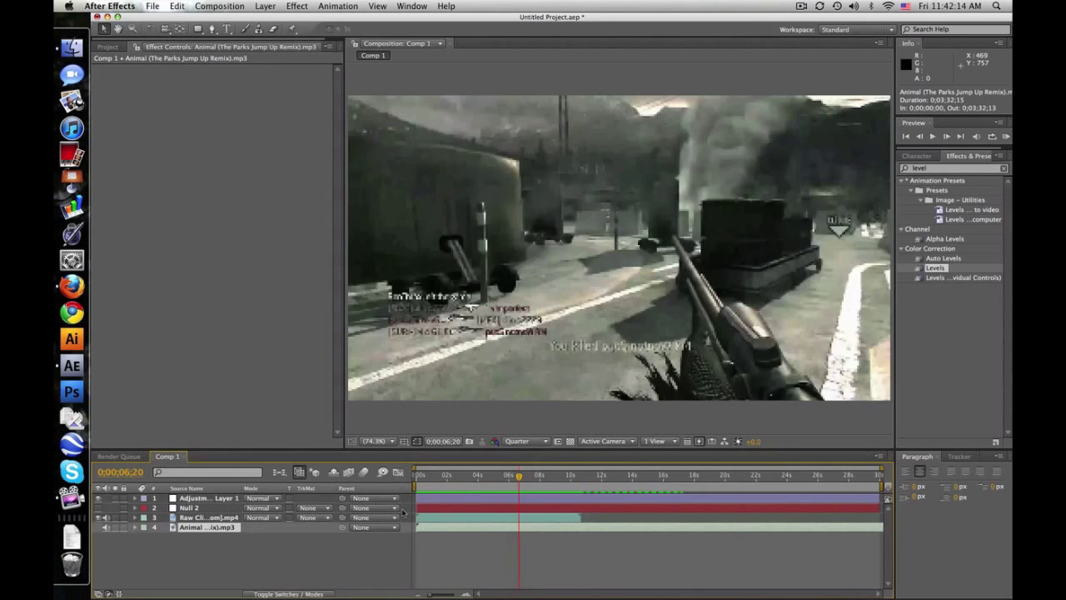
left_click(223, 507)
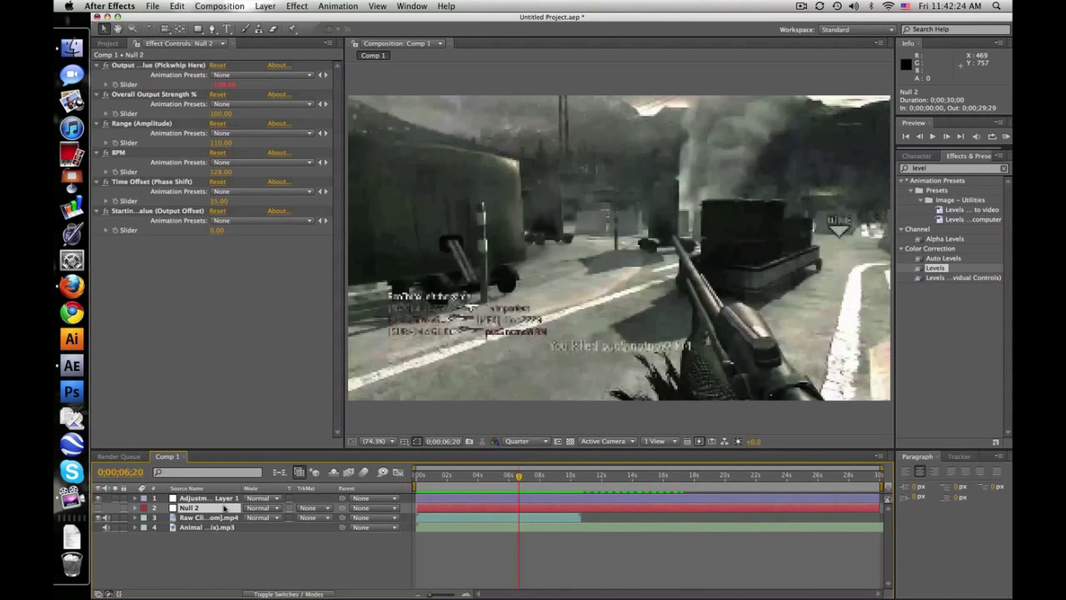
key("e")
key("e")
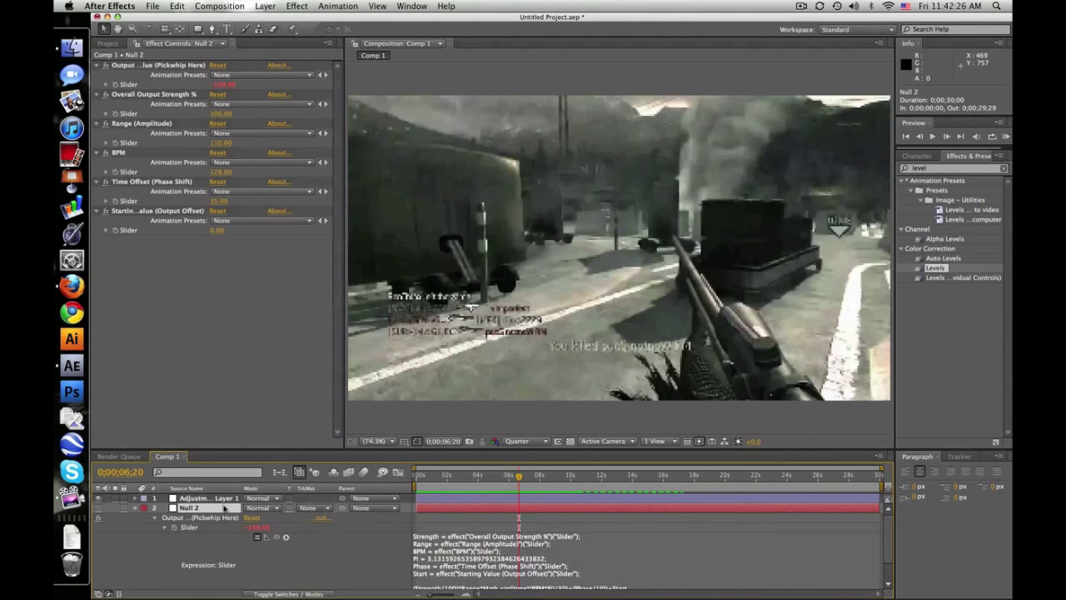
- Collapse Null 2 and scrub from about two to seven seconds to review the pulse
left_click(135, 508)
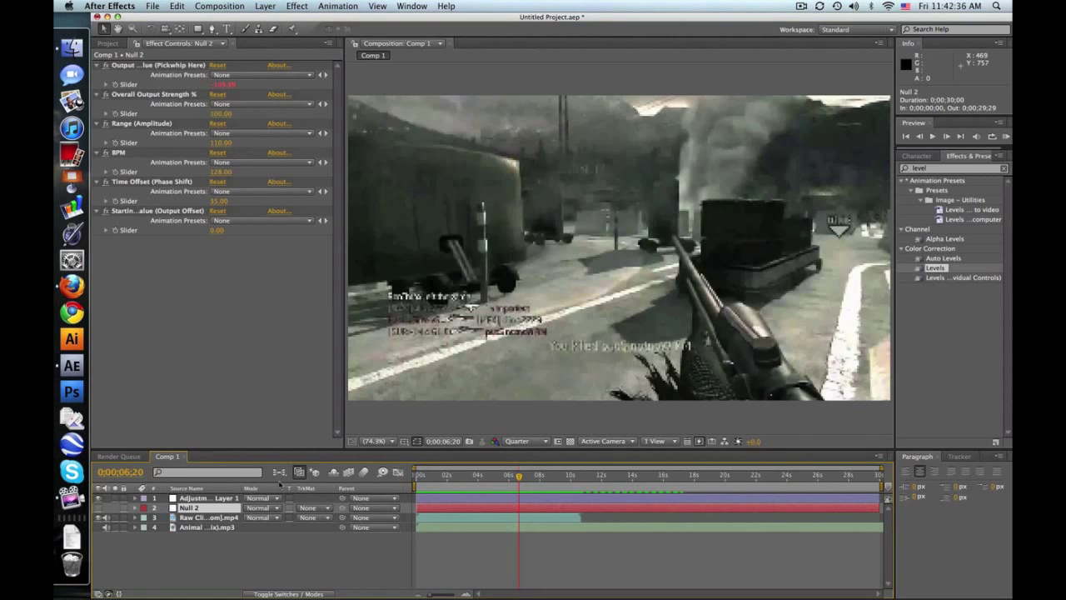
left_click(266, 498)
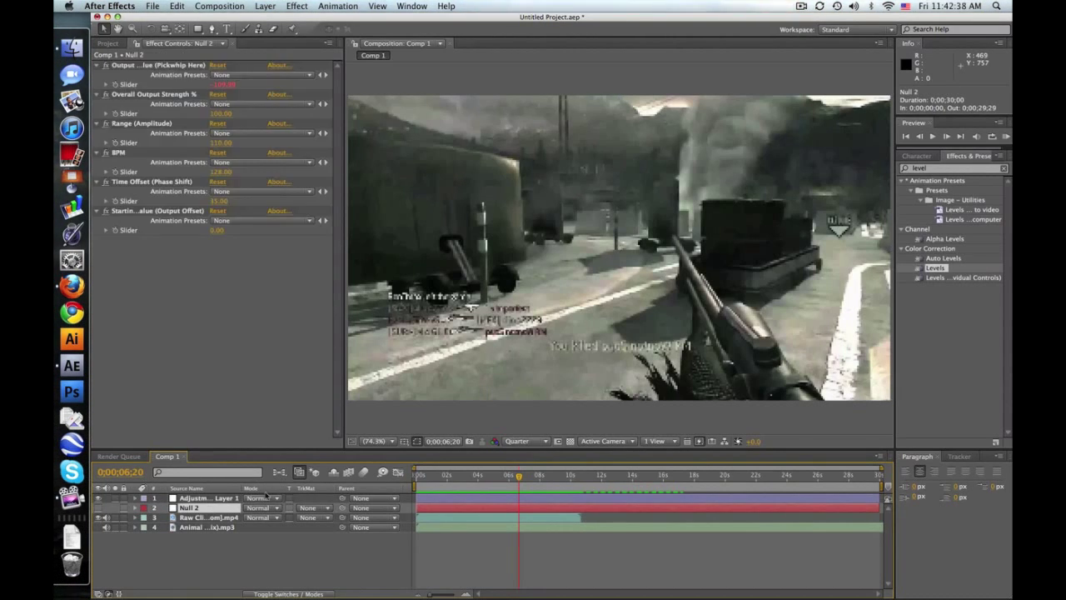
left_click(447, 476)
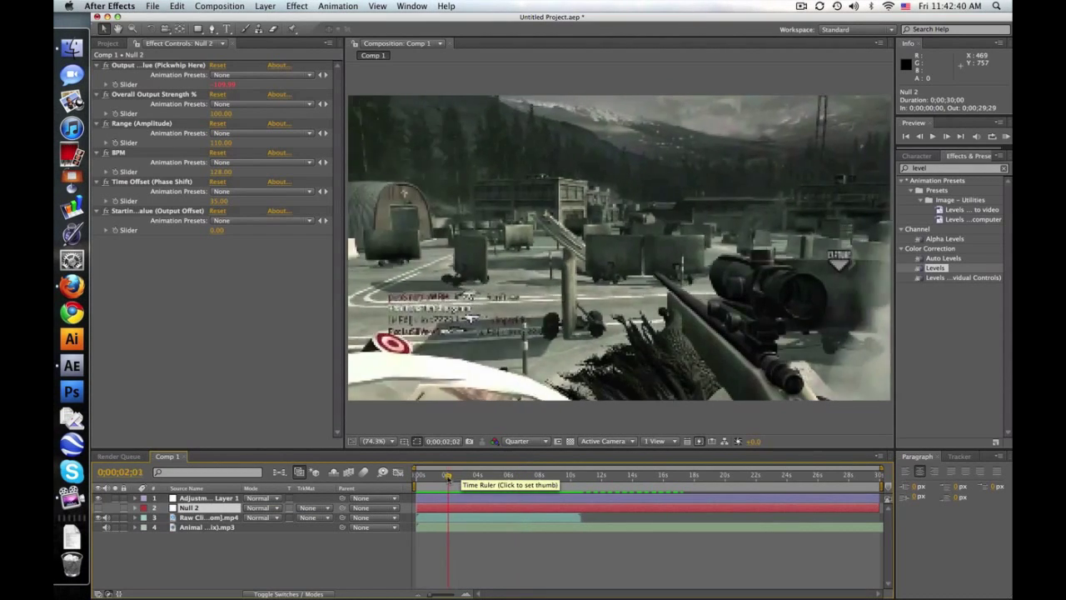
left_click_drag(447, 476, 506, 476)
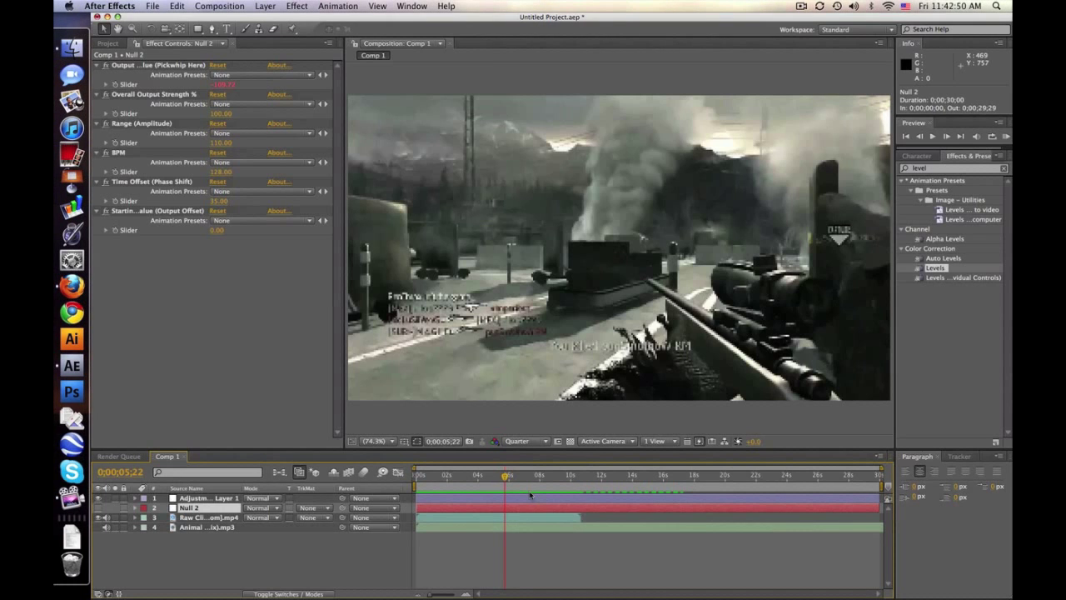
left_click_drag(505, 476, 542, 477)
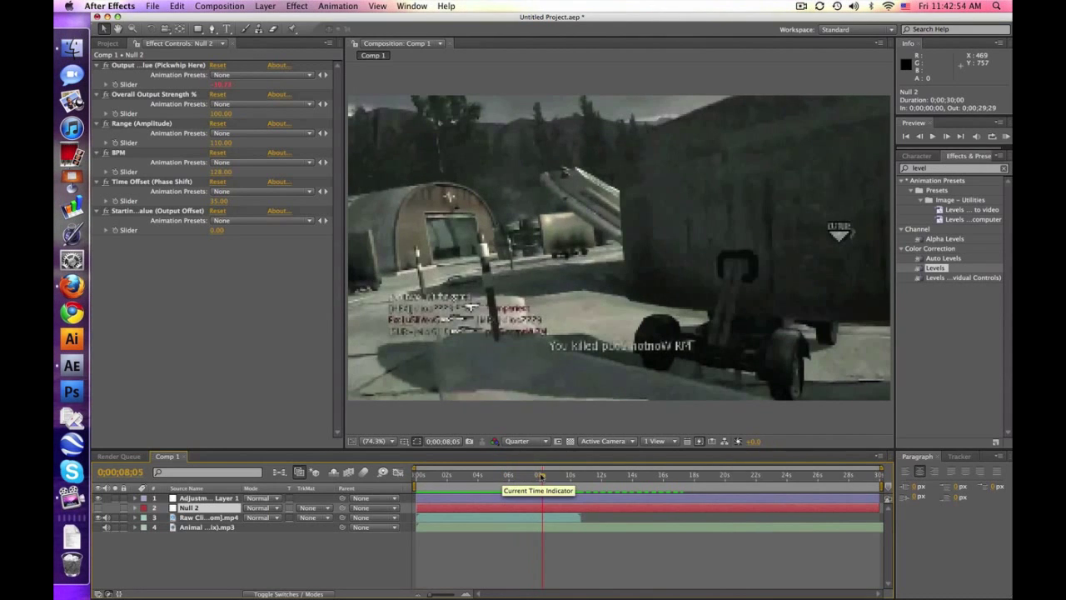